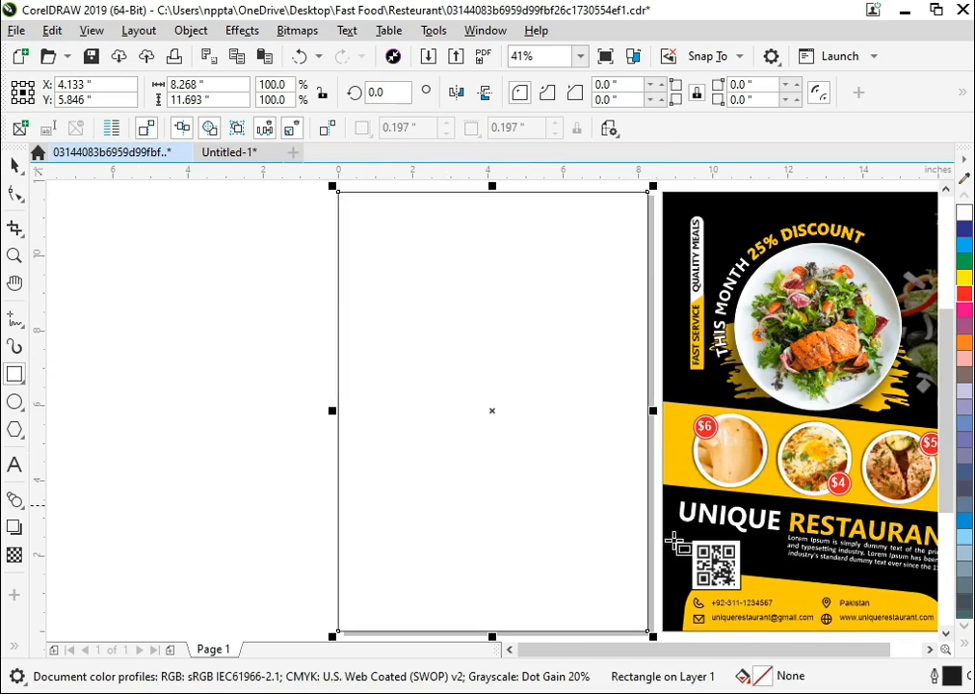
# Step: Fill the page-sized rectangle with rich black (C100 M100 Y100 K100)
pyautogui.click(965, 649)
pyautogui.click(947, 443)
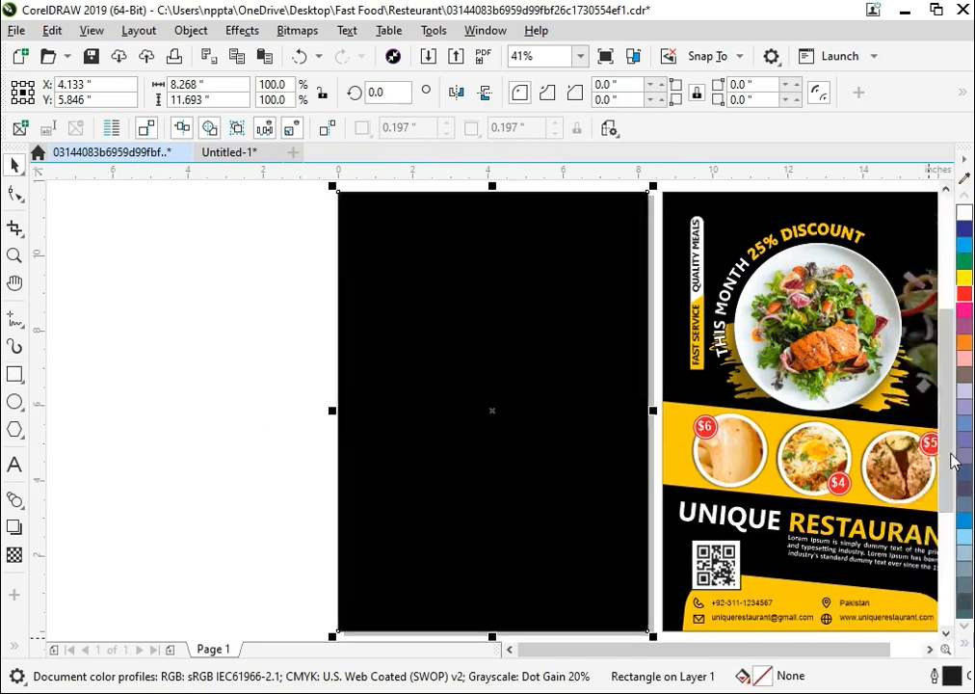
pyautogui.click(219, 358)
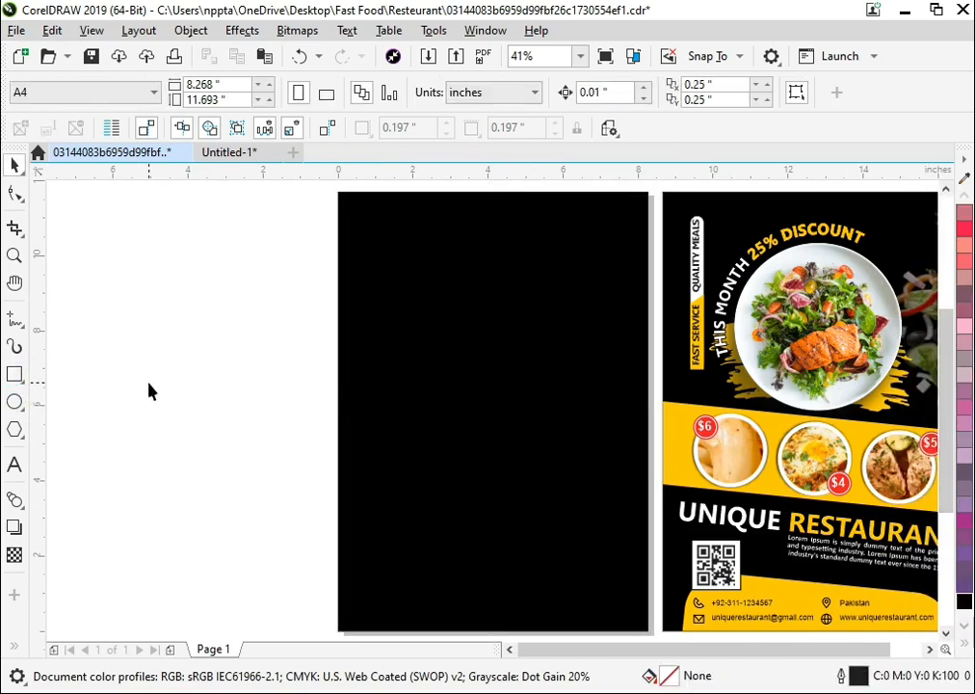
# Step: Draw a full-width rectangular band just below the middle of the black page and skew it so it slopes down to the right
pyautogui.hscroll(3, 149, 390)
pyautogui.click(15, 375)
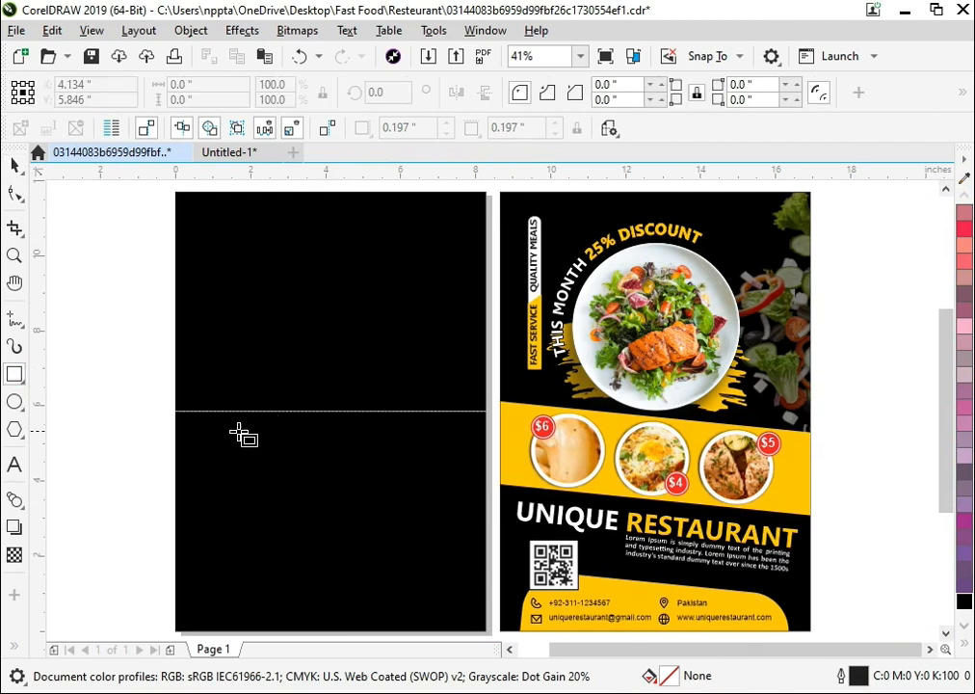
pyautogui.moveTo(176, 405); pyautogui.dragTo(482, 489)
pyautogui.press('space')
pyautogui.moveTo(493, 446); pyautogui.dragTo(491, 464)
pyautogui.press('space')
# Step: Raise the slanted band slightly and fill it with yellow (C0 M20 Y100 K0)
pyautogui.press('Up')
pyautogui.press('Up')
pyautogui.press('Up')
pyautogui.press('Up')
pyautogui.press('Up')
pyautogui.press('Up')
pyautogui.press('Up')
pyautogui.press('Up')
pyautogui.press('Up')
pyautogui.press('Up')
pyautogui.press('Up')
pyautogui.press('Up')
pyautogui.press('Up')
pyautogui.press('Up')
pyautogui.press('Up')
pyautogui.press('Up')
pyautogui.press('Up')
pyautogui.press('Up')
pyautogui.press('Up')
pyautogui.press('Up')
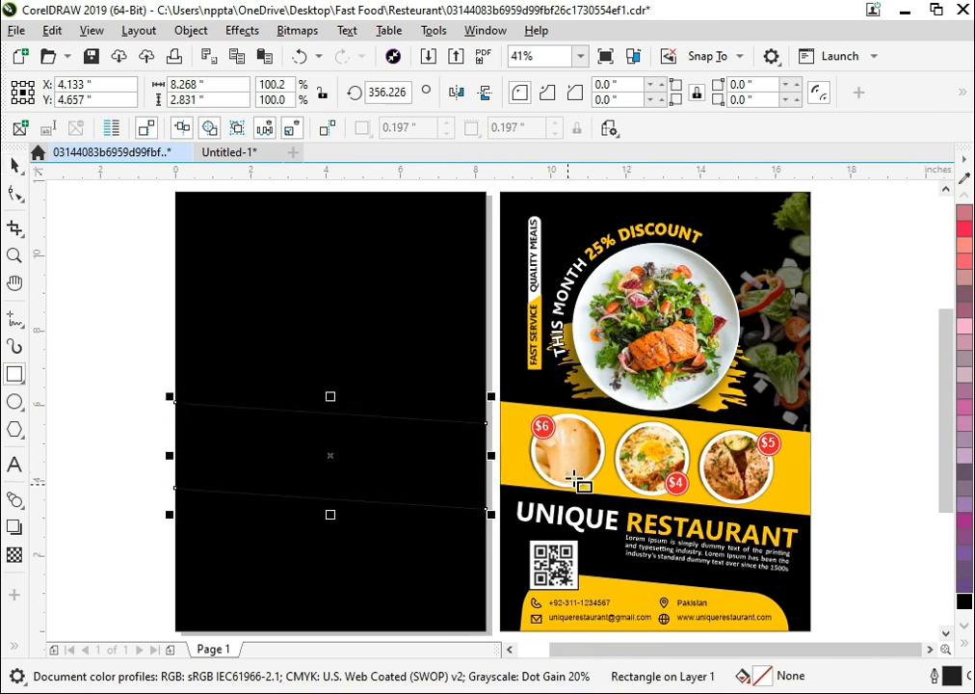
pyautogui.click(966, 646)
pyautogui.click(930, 360)
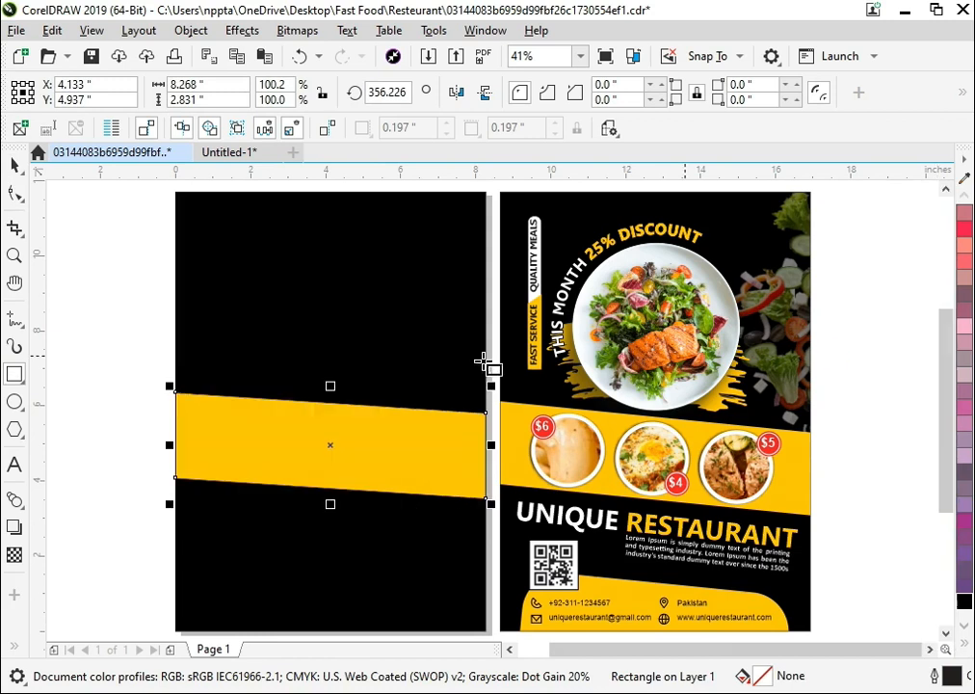
# Step: Nudge the yellow band further up the page until its centre sits at about Y 5.137 in
pyautogui.press('Up')
pyautogui.press('Up')
pyautogui.press('Up')
pyautogui.press('Up')
pyautogui.press('Up')
pyautogui.press('Up')
pyautogui.press('Up')
pyautogui.press('Up')
pyautogui.press('Up')
pyautogui.press('Up')
pyautogui.press('Up')
pyautogui.press('Up')
pyautogui.press('Up')
pyautogui.press('Up')
pyautogui.press('Up')
pyautogui.press('Up')
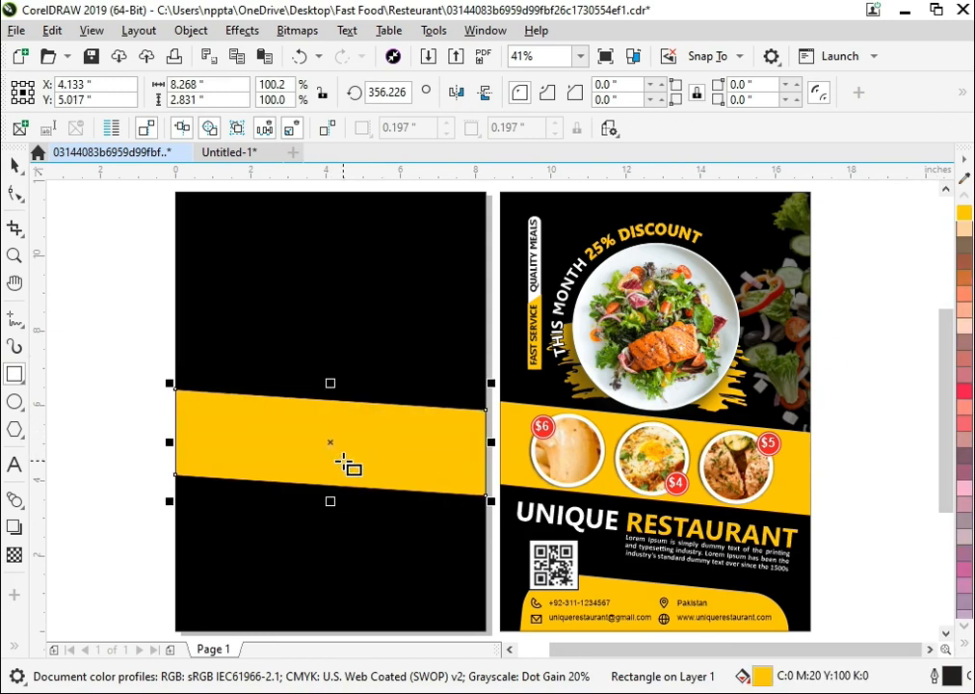
pyautogui.press('Up')
pyautogui.press('Up')
pyautogui.press('Up')
pyautogui.press('Up')
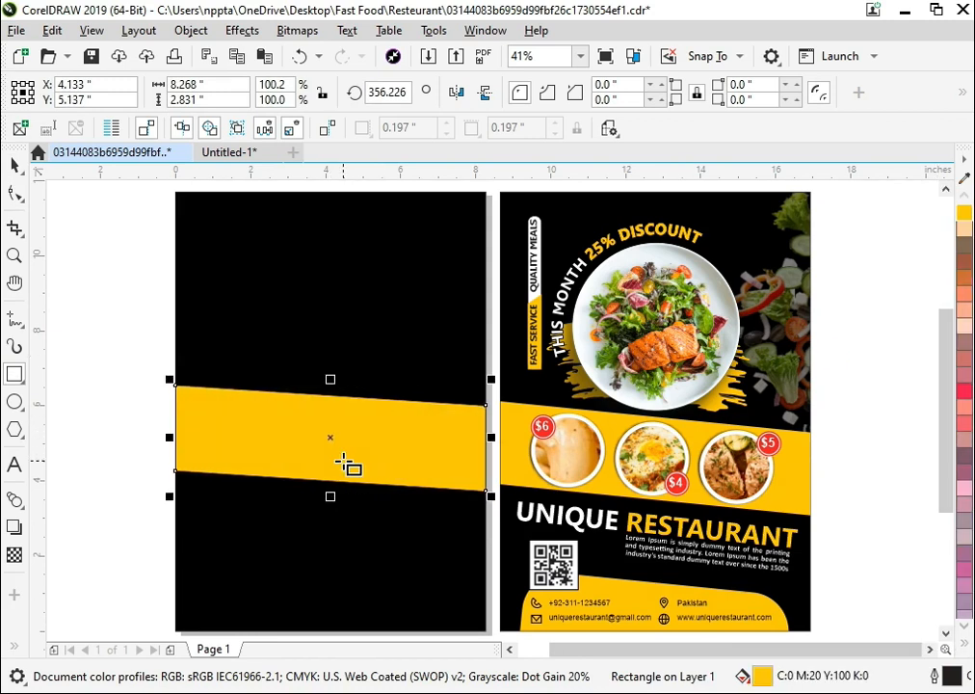
# Step: Remove the outline from the slanted yellow band
pyautogui.rightClick(264, 448)
pyautogui.press('Escape')
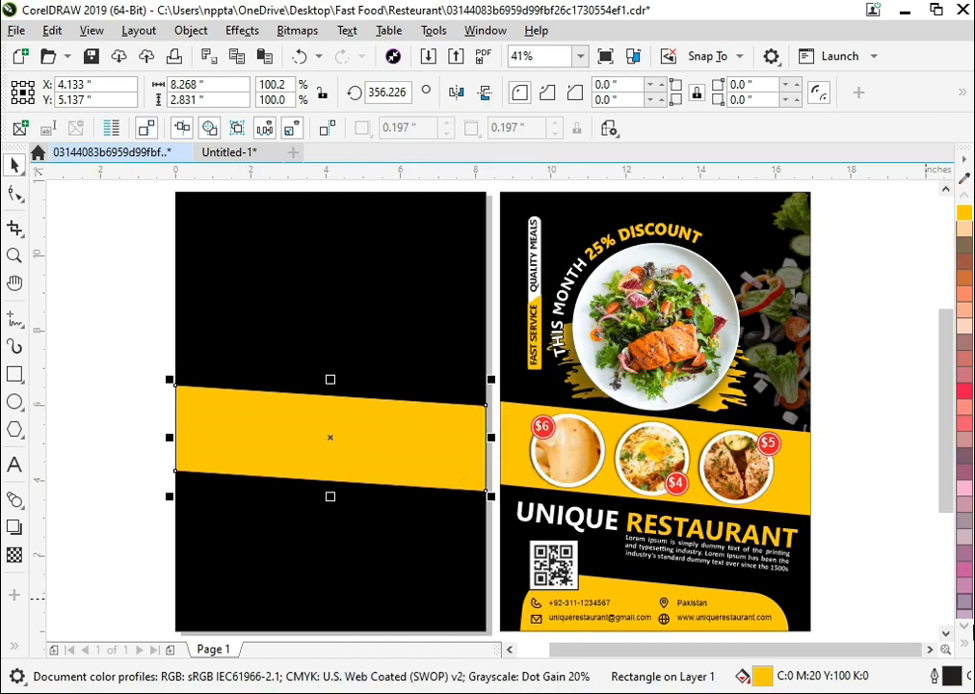
pyautogui.click(966, 646)
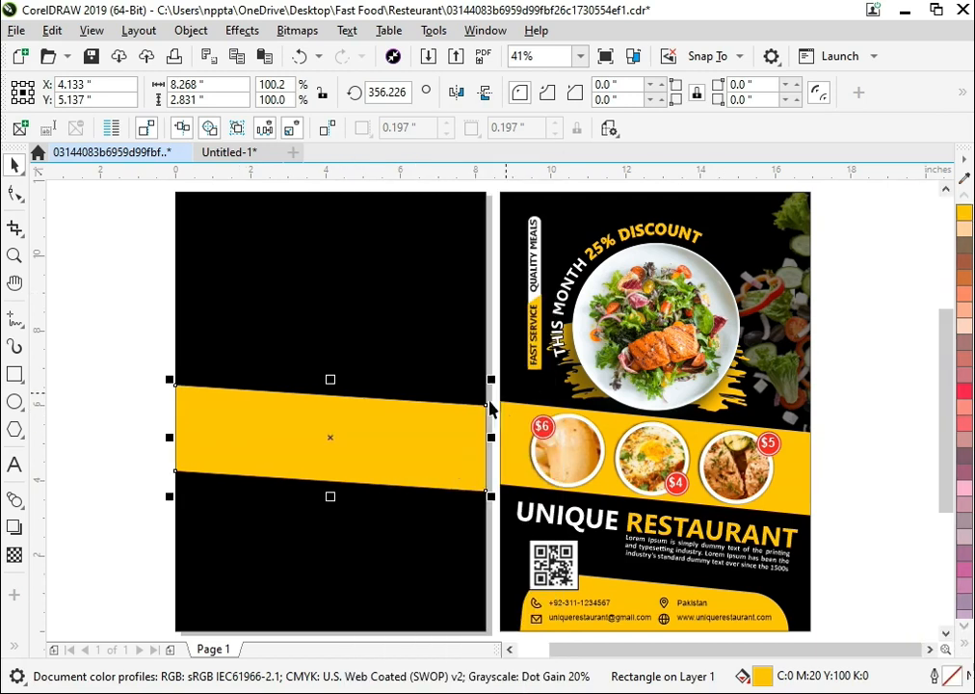
# Step: PowerClip the yellow band inside the black page rectangle
pyautogui.rightClick(379, 439)
pyautogui.click(439, 360)
pyautogui.click(257, 361)
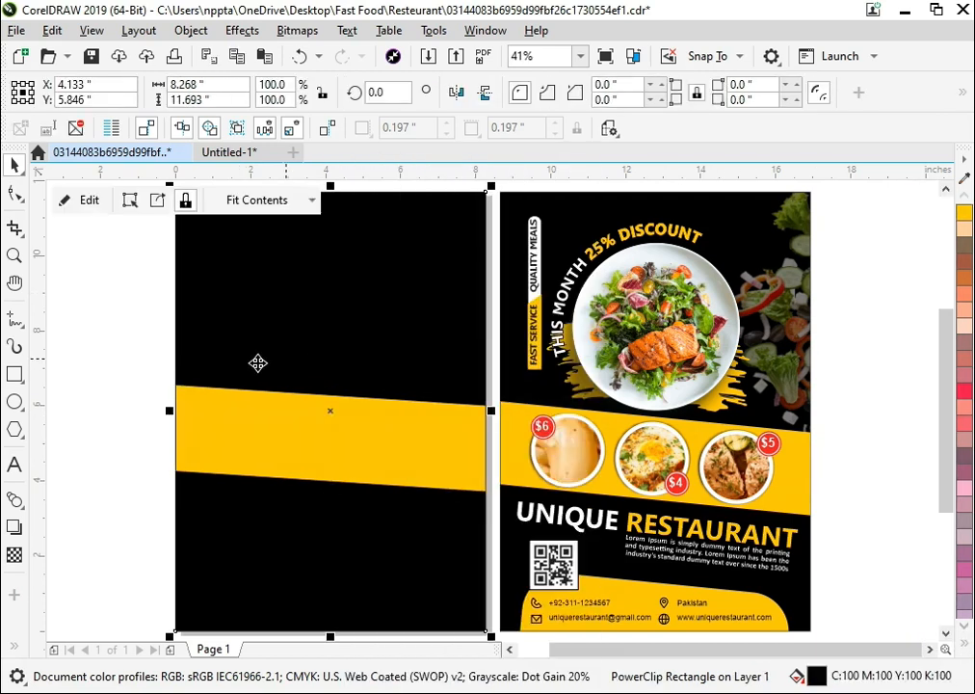
pyautogui.click(136, 473)
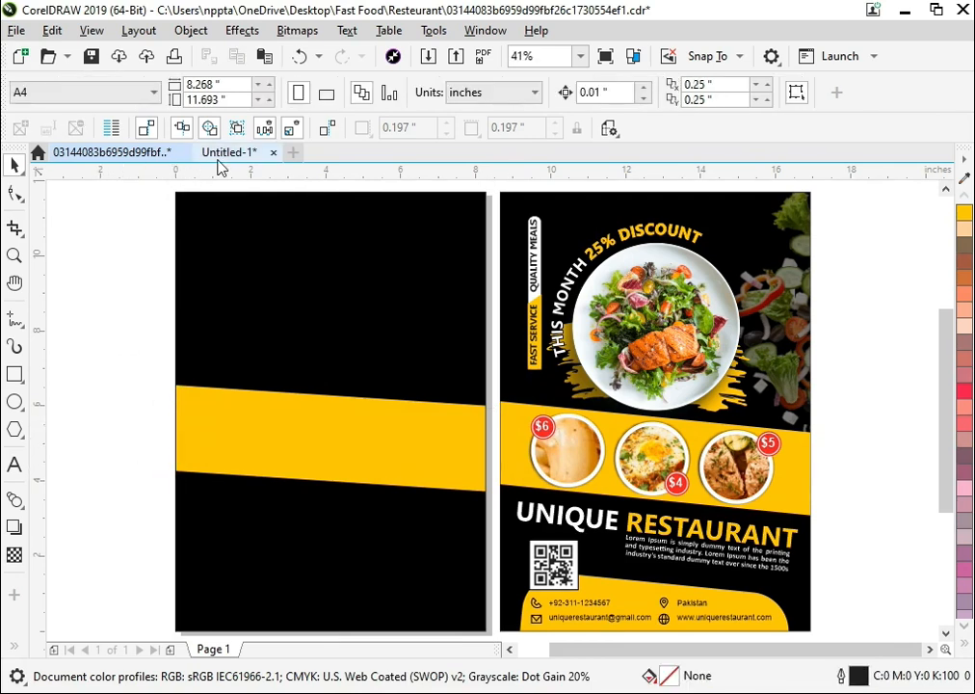
# Step: Bring the yellow brush stroke from the Untitled-1 document into the flyer, placing it above the yellow band
pyautogui.click(228, 152)
pyautogui.click(512, 364)
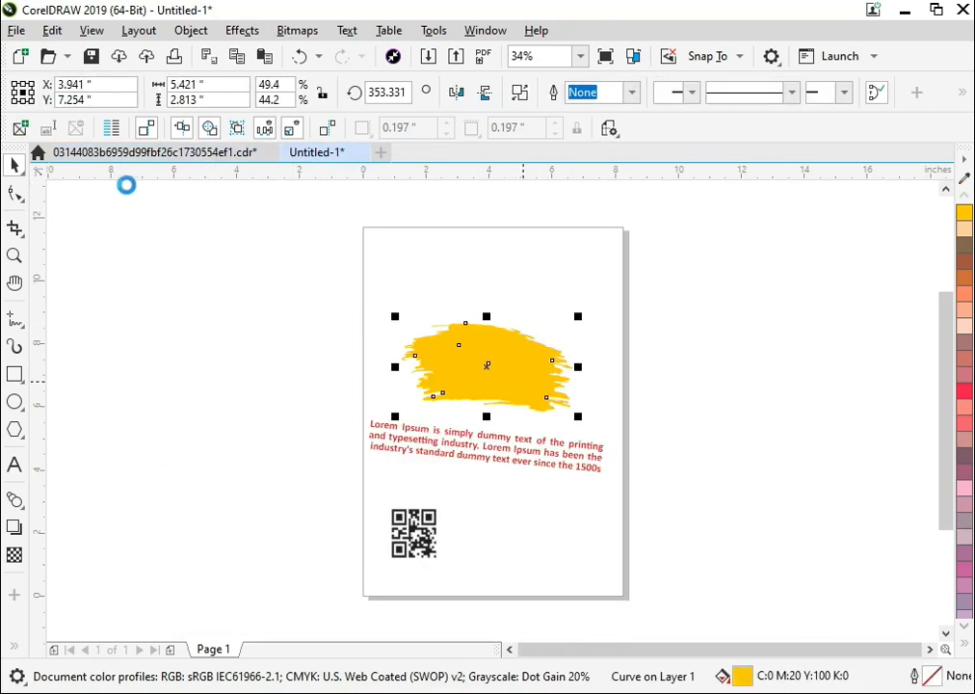
pyautogui.moveTo(126, 152)
pyautogui.mouseDown()
pyautogui.moveTo(209, 226)
pyautogui.moveTo(351, 321)
pyautogui.moveTo(322, 357)
pyautogui.moveTo(350, 304)
pyautogui.mouseUp()
pyautogui.press('Escape')
pyautogui.click(392, 338)
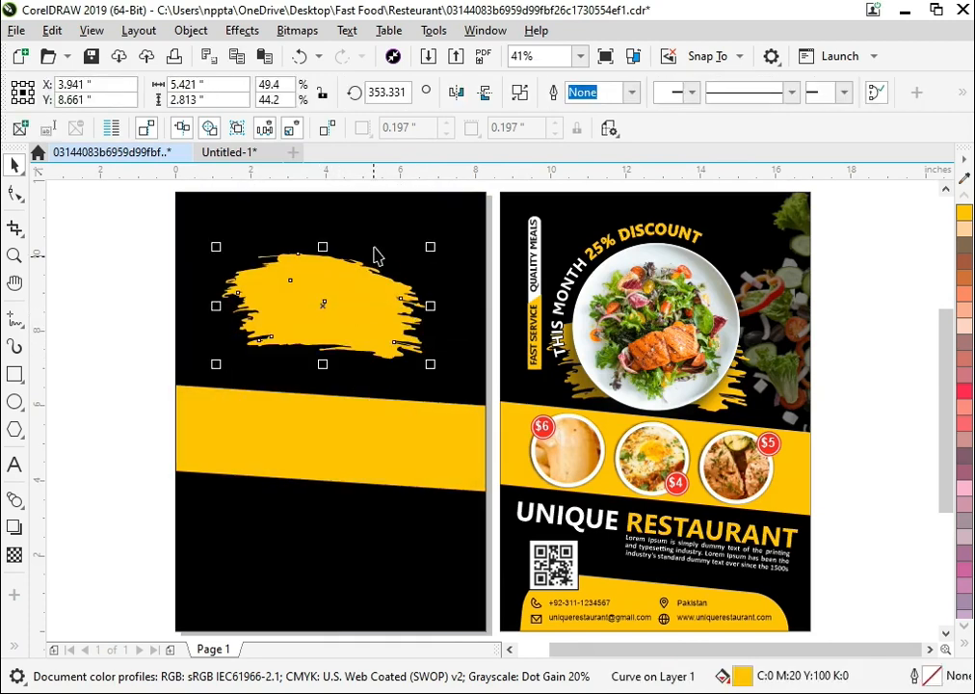
# Step: Centre the brush stroke horizontally on the black page and move it down to just above the yellow band
pyautogui.keyDown('shift'); pyautogui.click(374, 252); pyautogui.keyUp('shift')
pyautogui.press('c')
pyautogui.click(164, 269)
pyautogui.click(231, 273)
pyautogui.click(291, 334)
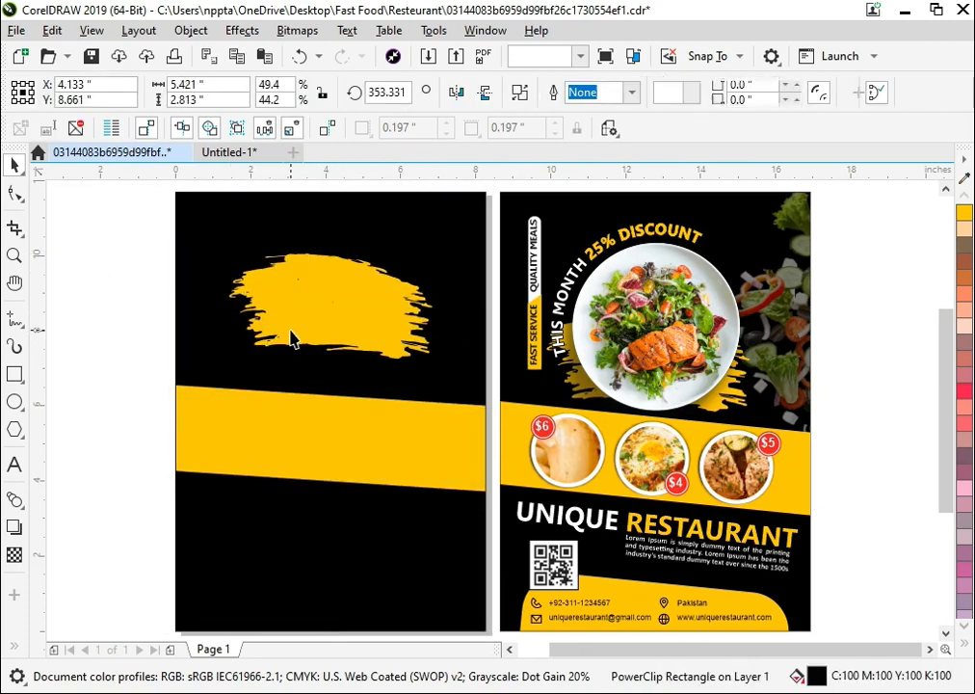
pyautogui.moveTo(307, 318); pyautogui.dragTo(307, 335)
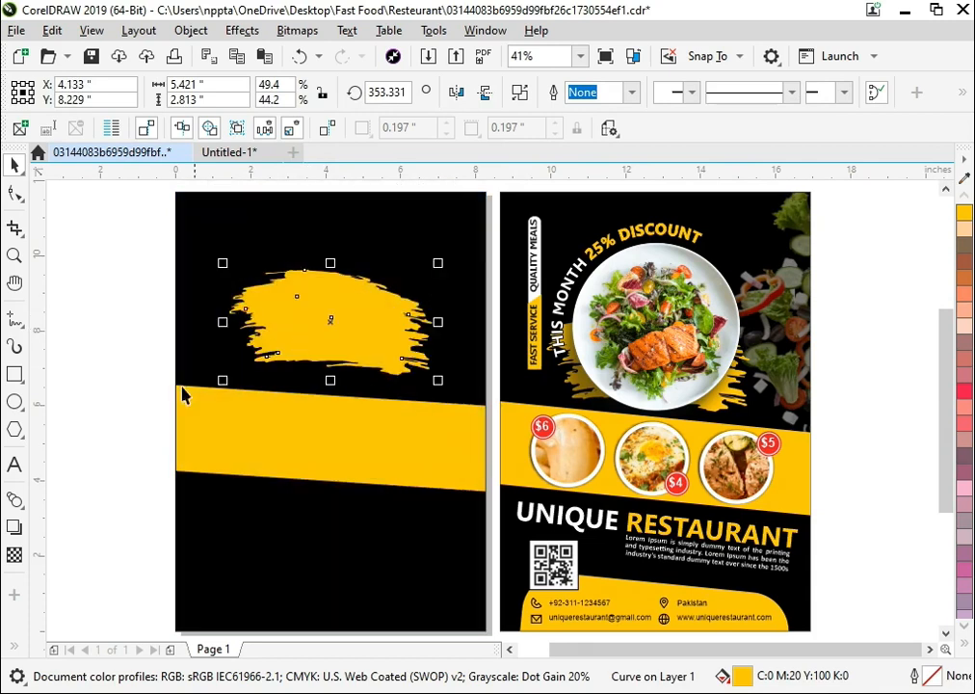
pyautogui.click(128, 398)
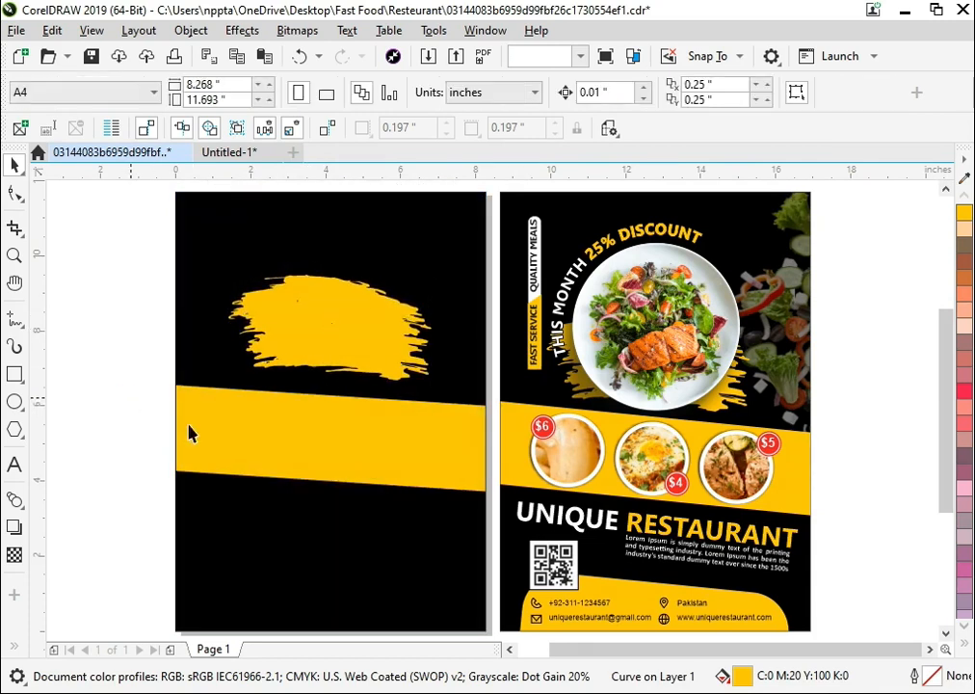
# Step: Place the salad plate picture klipartz.com (12) from the Resteurant folder over the brush stroke, centred horizontally and scaled to about 5.38 in wide
pyautogui.click(567, 692)
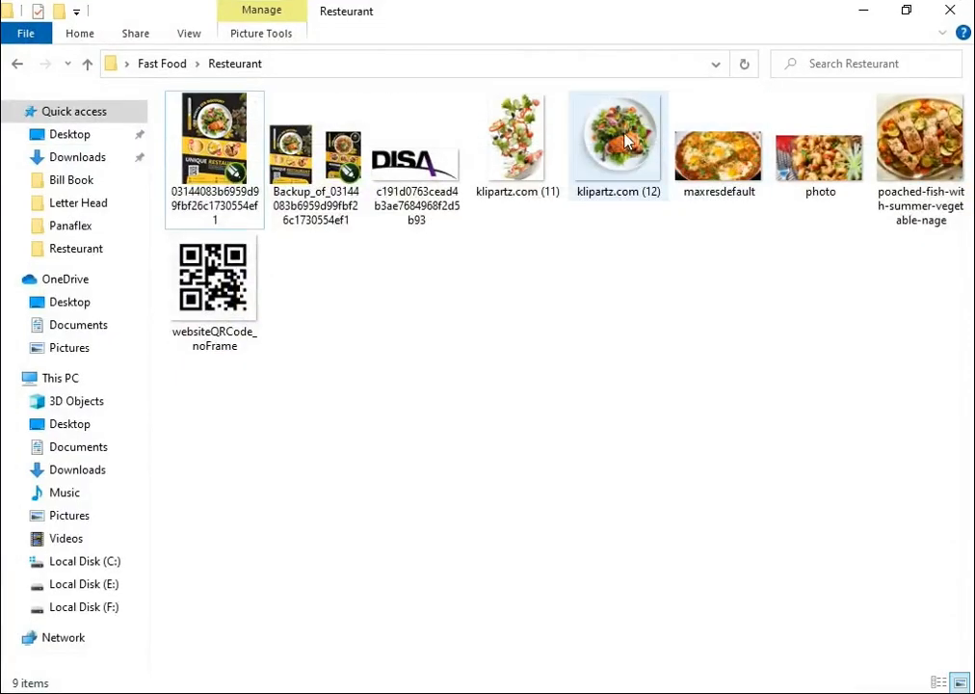
pyautogui.moveTo(627, 142); pyautogui.dragTo(316, 341)
pyautogui.moveTo(448, 469); pyautogui.dragTo(385, 462)
pyautogui.keyDown('shift'); pyautogui.click(415, 294); pyautogui.keyUp('shift')
pyautogui.press('c')
pyautogui.click(124, 293)
pyautogui.click(346, 355)
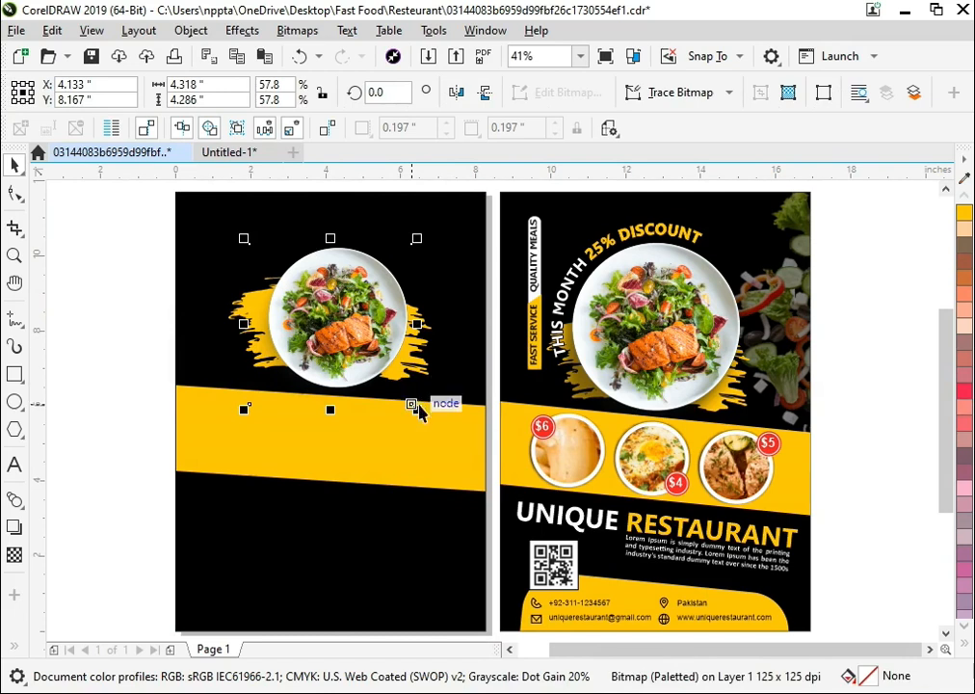
pyautogui.moveTo(417, 408); pyautogui.dragTo(436, 429)
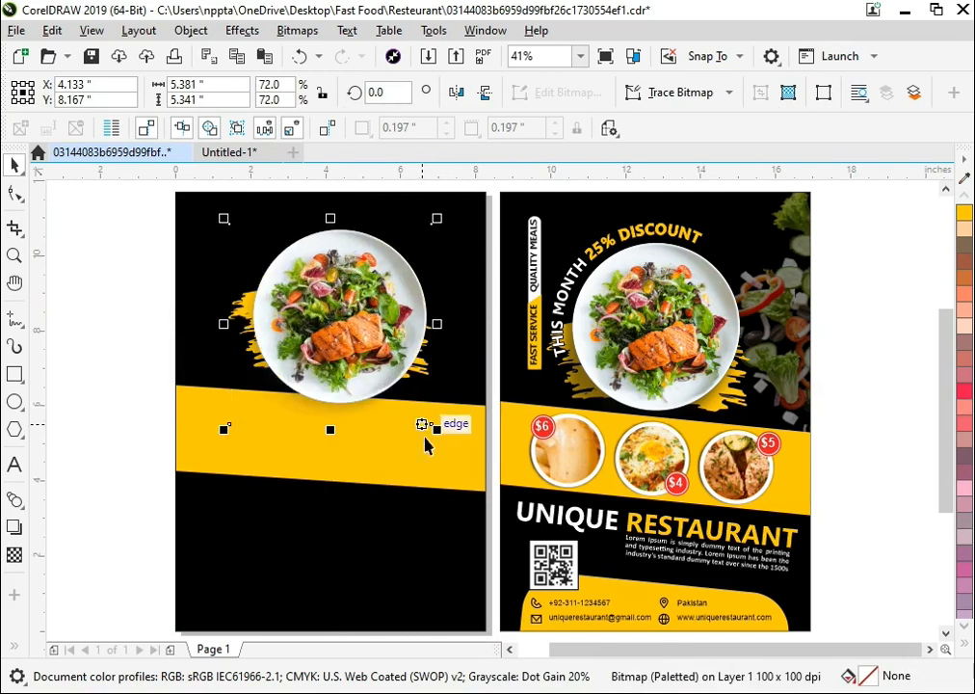
# Step: Lower the upper edge of the clipped yellow band beneath the plate, and shift the plate picture left to about X 4.033 in
pyautogui.doubleClick(429, 445)
pyautogui.click(347, 400)
pyautogui.moveTo(333, 375); pyautogui.dragTo(342, 395)
pyautogui.keyDown('ctrl'); pyautogui.click(151, 337); pyautogui.keyUp('ctrl')
pyautogui.click(332, 352)
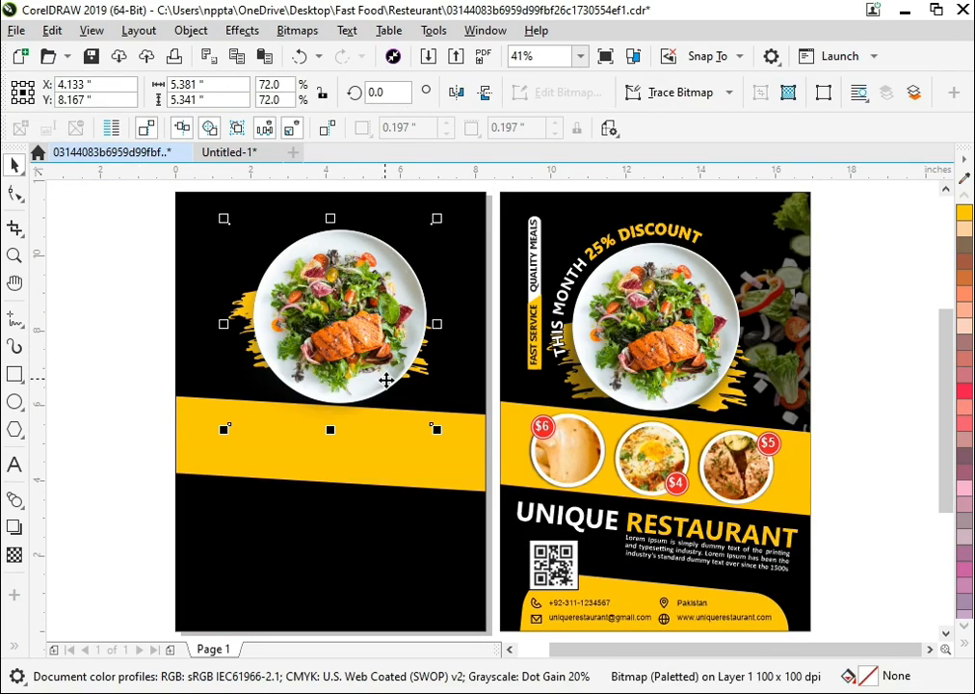
pyautogui.click(422, 370)
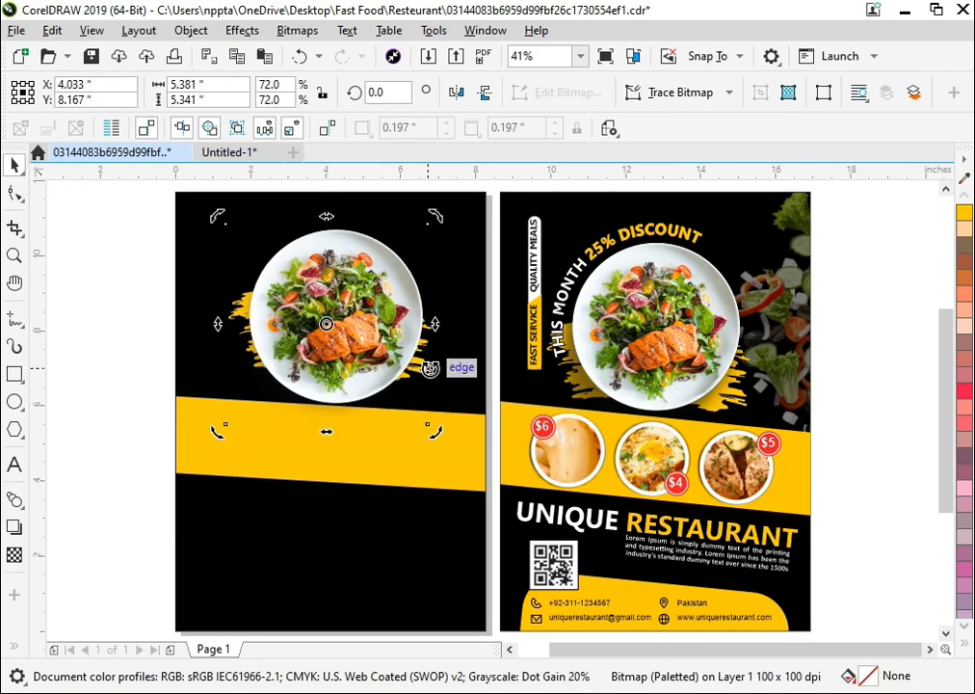
# Step: Reposition the brush stroke behind the plate at about X 4.233 in, Y 7.96 in and enlarge it to about 6.16 in wide
pyautogui.moveTo(114, 259); pyautogui.dragTo(479, 424)
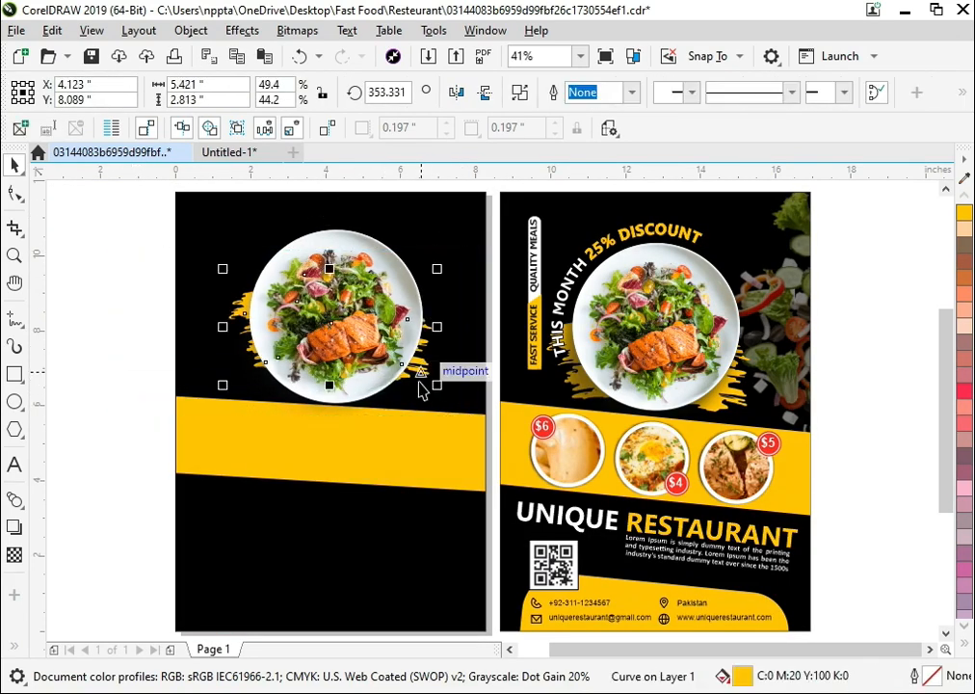
pyautogui.press('Right')
pyautogui.press('Right')
pyautogui.press('Right')
pyautogui.press('Right')
pyautogui.press('Right')
pyautogui.press('Right')
pyautogui.press('Right')
pyautogui.press('Down')
pyautogui.press('Down')
pyautogui.press('Down')
pyautogui.press('Down')
pyautogui.press('Down')
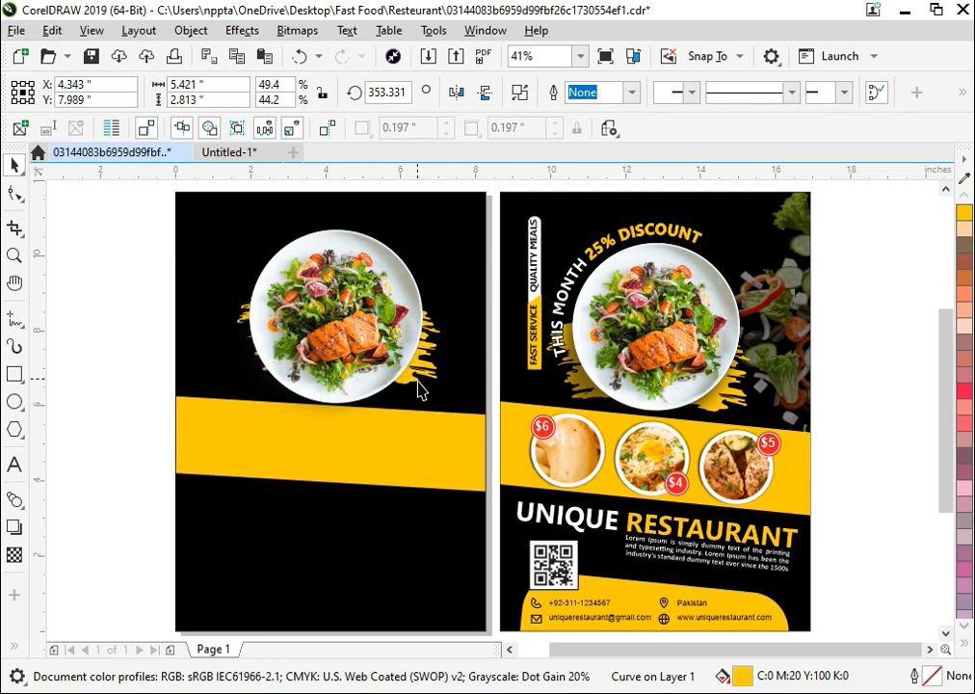
pyautogui.press('Left')
pyautogui.press('Left')
pyautogui.press('Left')
pyautogui.press('Left')
pyautogui.press('Left')
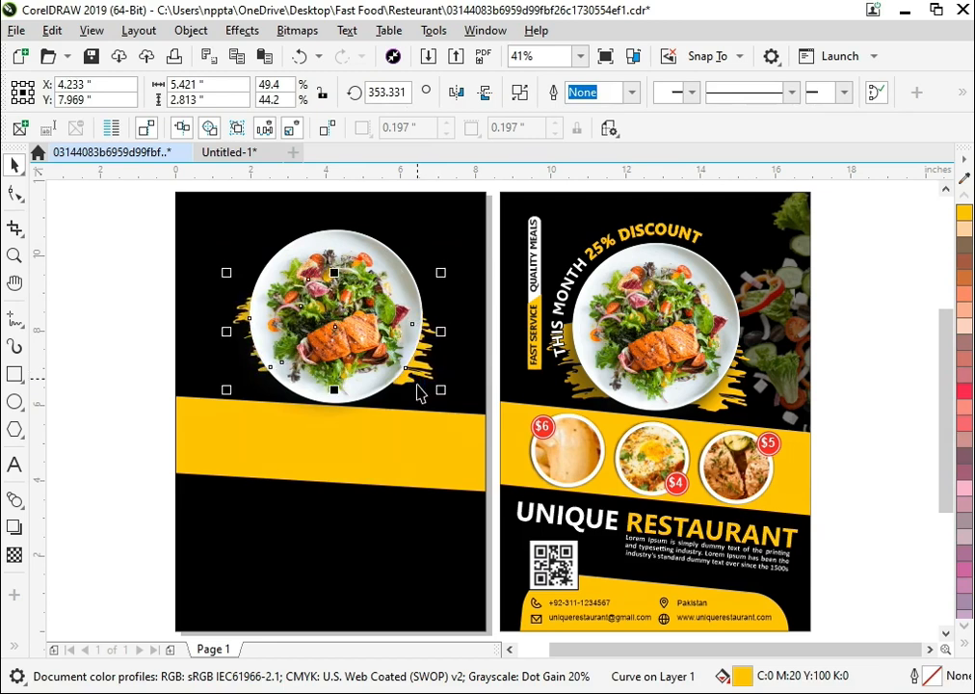
pyautogui.moveTo(441, 395); pyautogui.dragTo(455, 398)
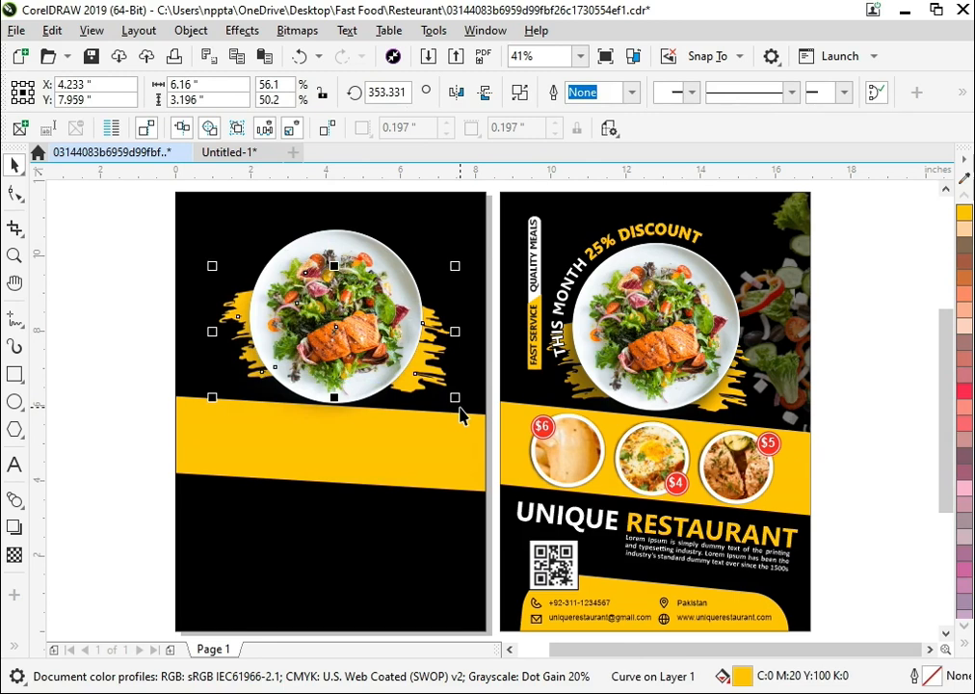
pyautogui.click(81, 392)
# Step: Draw a near-circular ellipse about 4.9 in across around the plate and give it a yellow outline
pyautogui.click(14, 402)
pyautogui.moveTo(243, 225); pyautogui.dragTo(433, 414)
pyautogui.press('space')
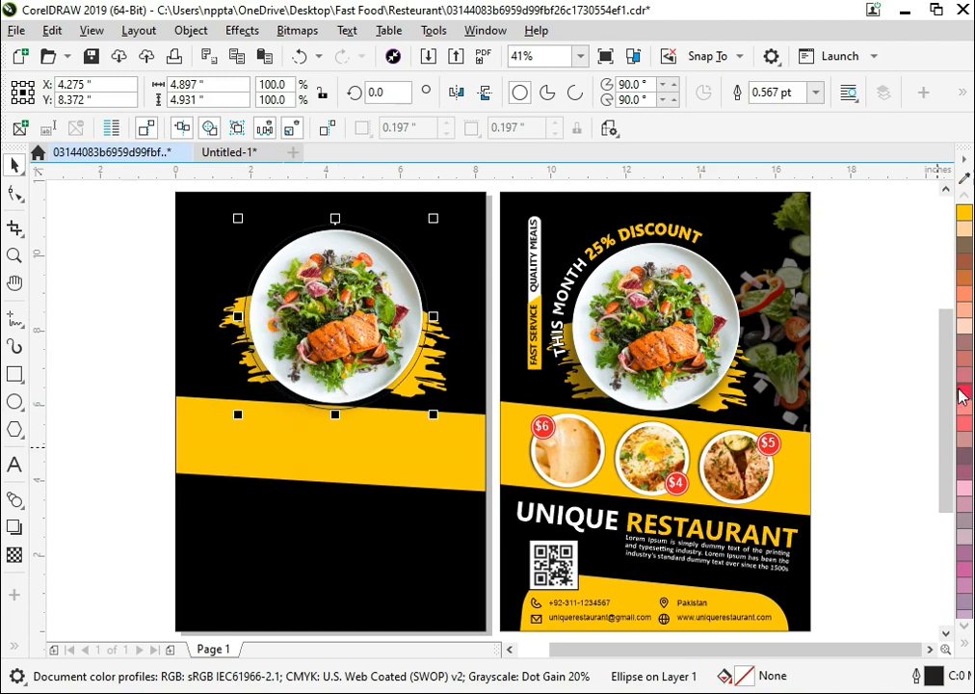
pyautogui.click(97, 314)
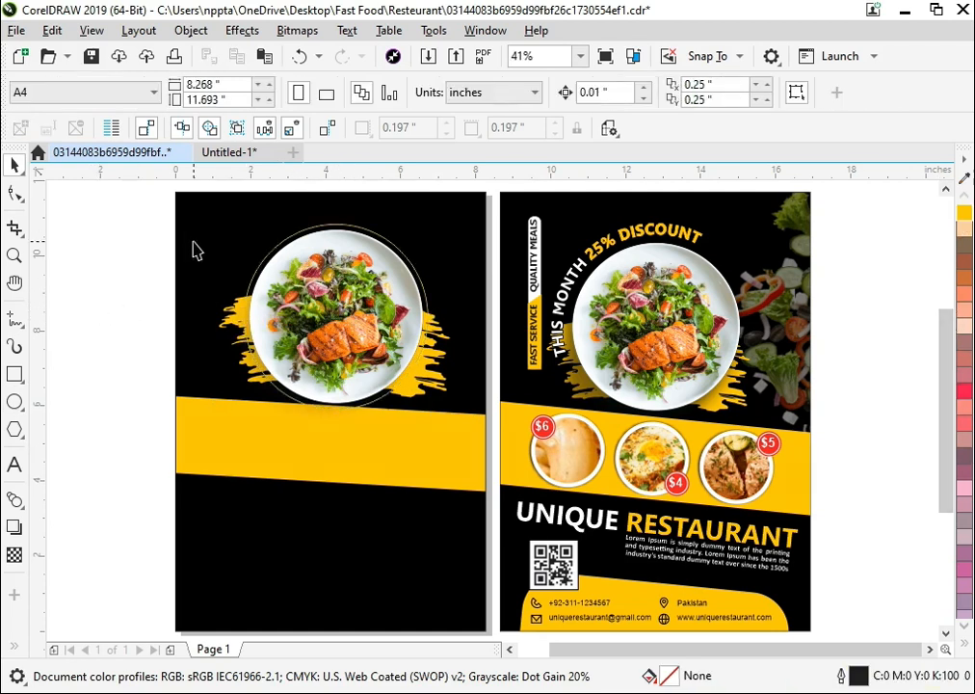
# Step: Add the bold text "THIS MONTH 25% DISCOUNT" above the black page
pyautogui.press('F2')
pyautogui.moveTo(146, 201); pyautogui.dragTo(860, 409)
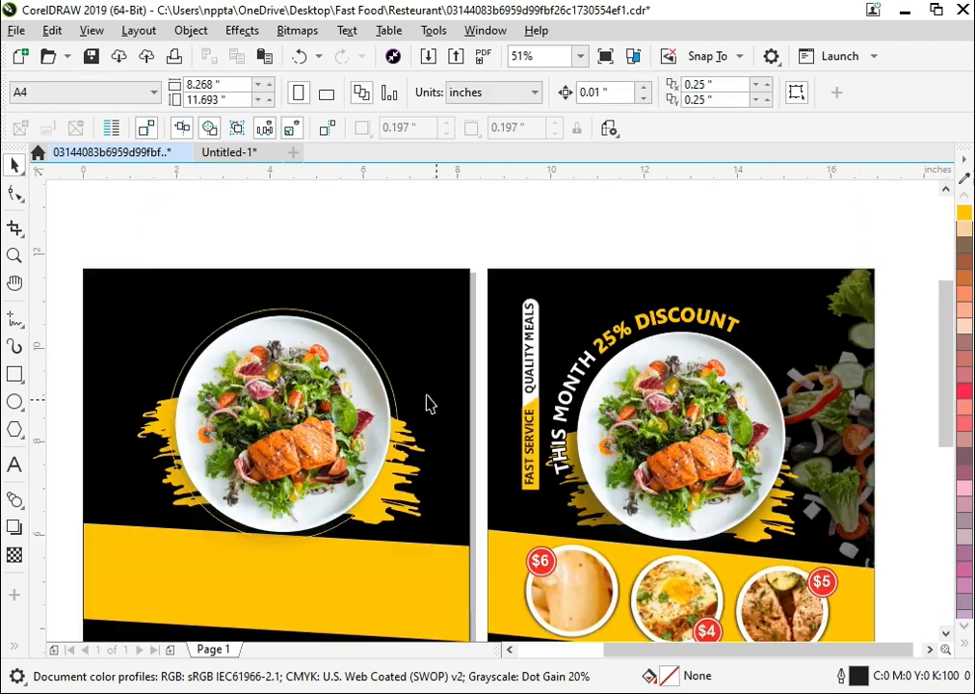
pyautogui.click(15, 464)
pyautogui.click(147, 229)
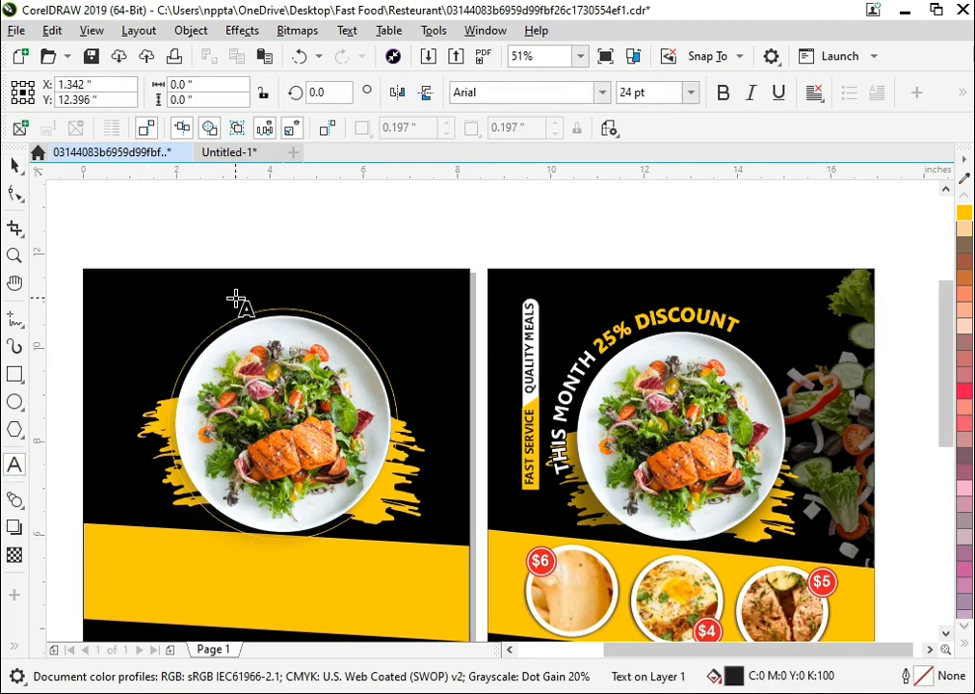
pyautogui.write('THIS MONTH 25% DISCOUNT')
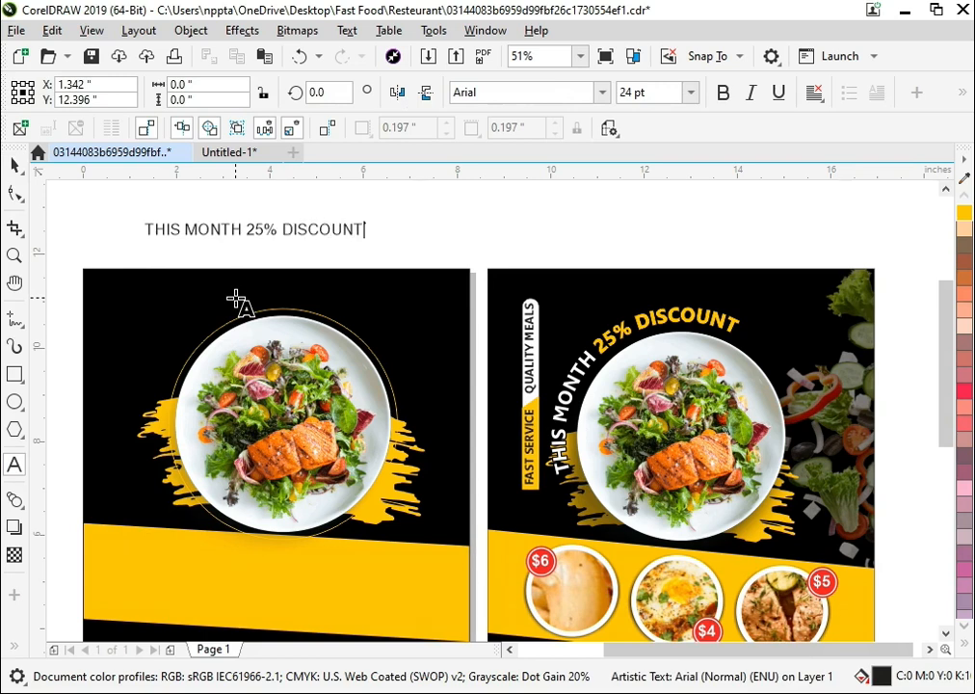
pyautogui.hotkey('ctrl', 'a')
pyautogui.hotkey('ctrl', 'b')
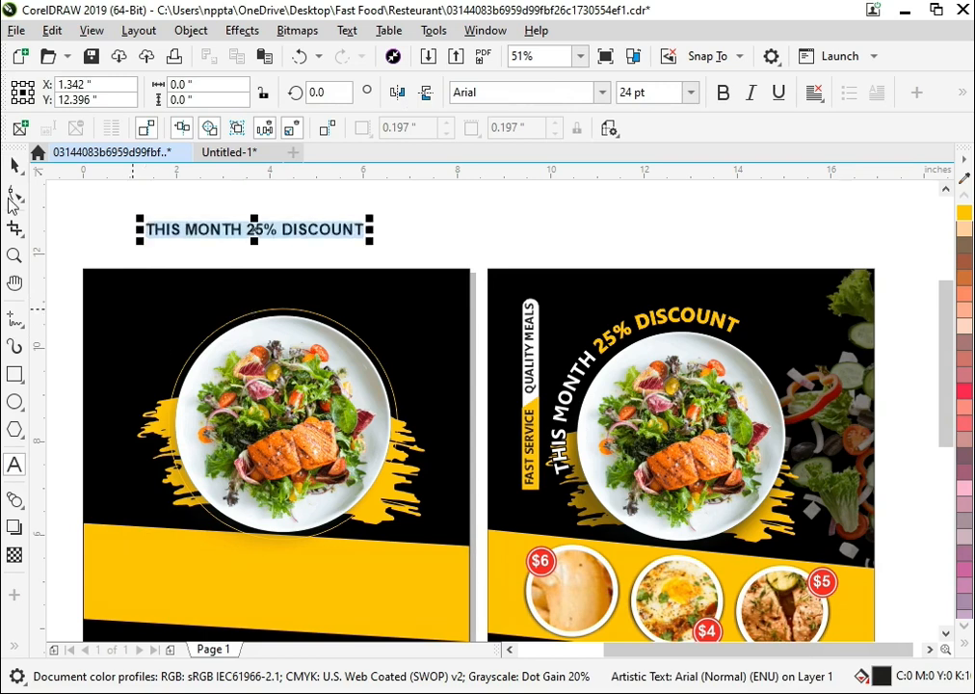
# Step: Change the discount text's font to Leelawadee and enlarge it to about 33.845 pt
pyautogui.click(15, 165)
pyautogui.click(463, 93)
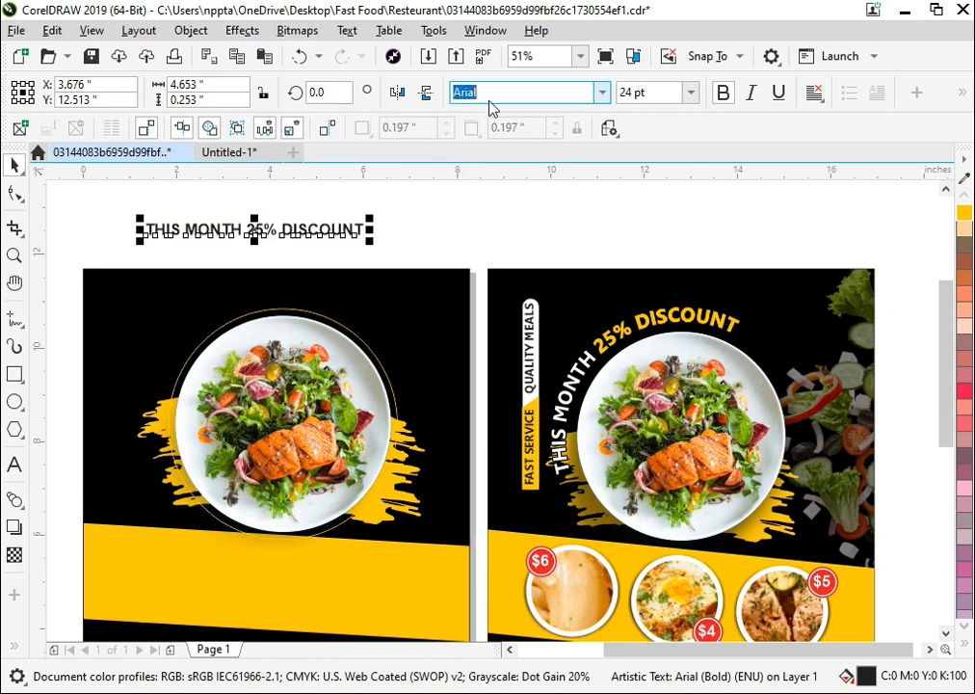
pyautogui.write('le')
pyautogui.click(324, 249)
pyautogui.click(324, 245)
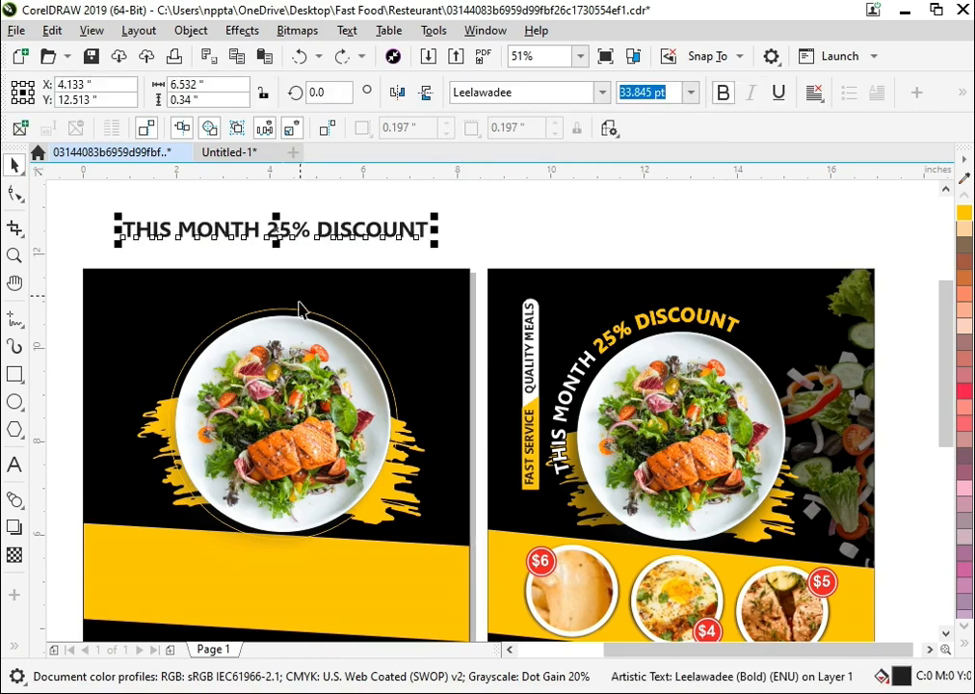
# Step: Fit the discount text to the path of the ellipse around the plate
pyautogui.keyDown('shift'); pyautogui.click(304, 318); pyautogui.keyUp('shift')
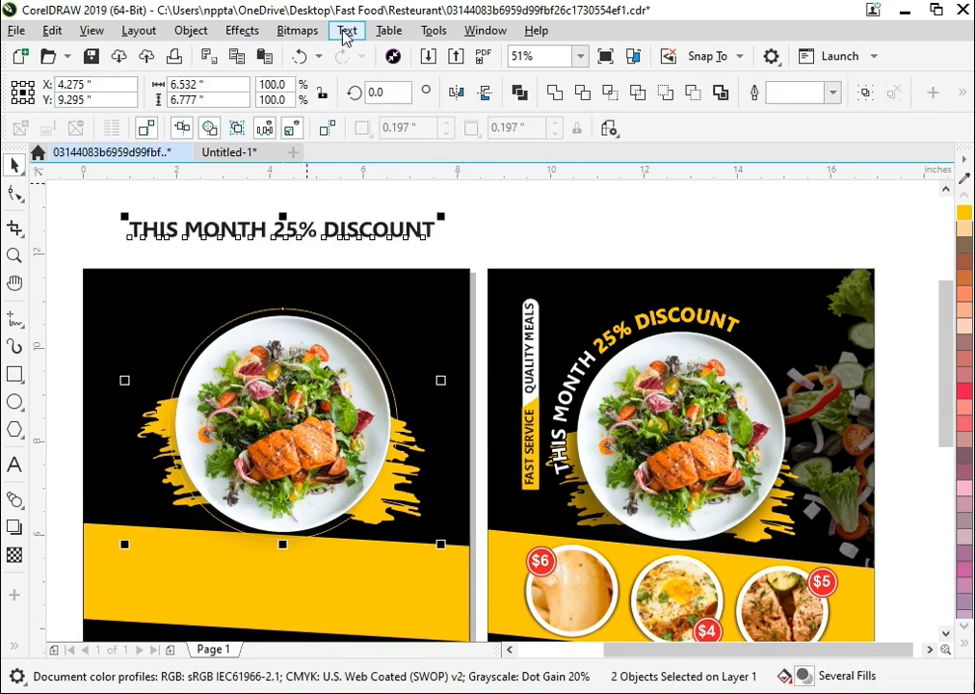
pyautogui.click(347, 29)
pyautogui.click(390, 292)
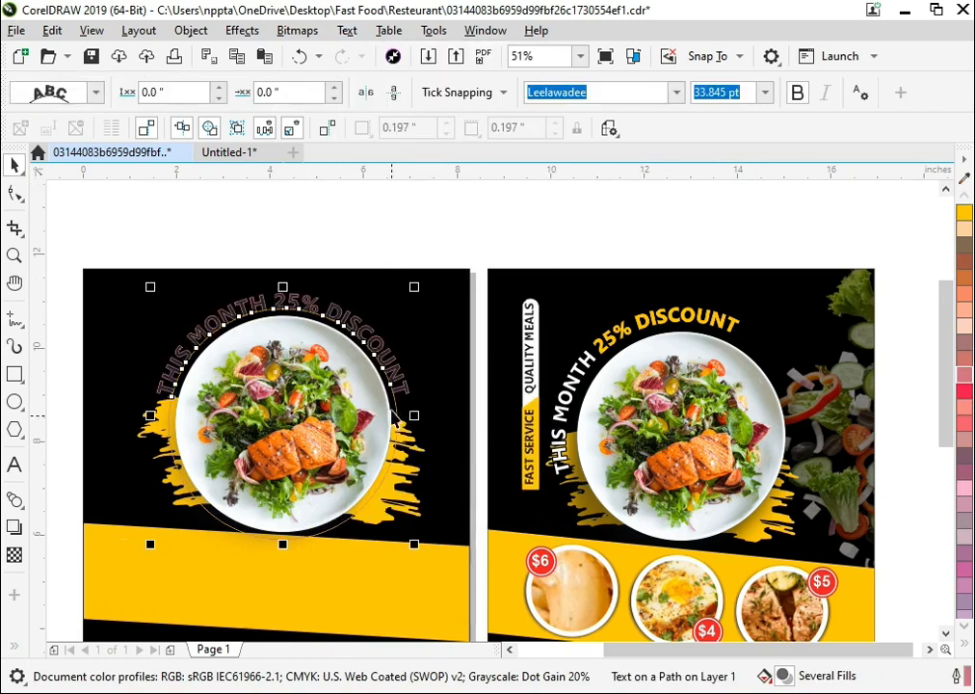
# Step: Undo fitting the discount text to the path and shrink the straight text to about 31.482 pt
pyautogui.moveTo(392, 385); pyautogui.dragTo(372, 377)
pyautogui.hotkey('ctrl', 'z')
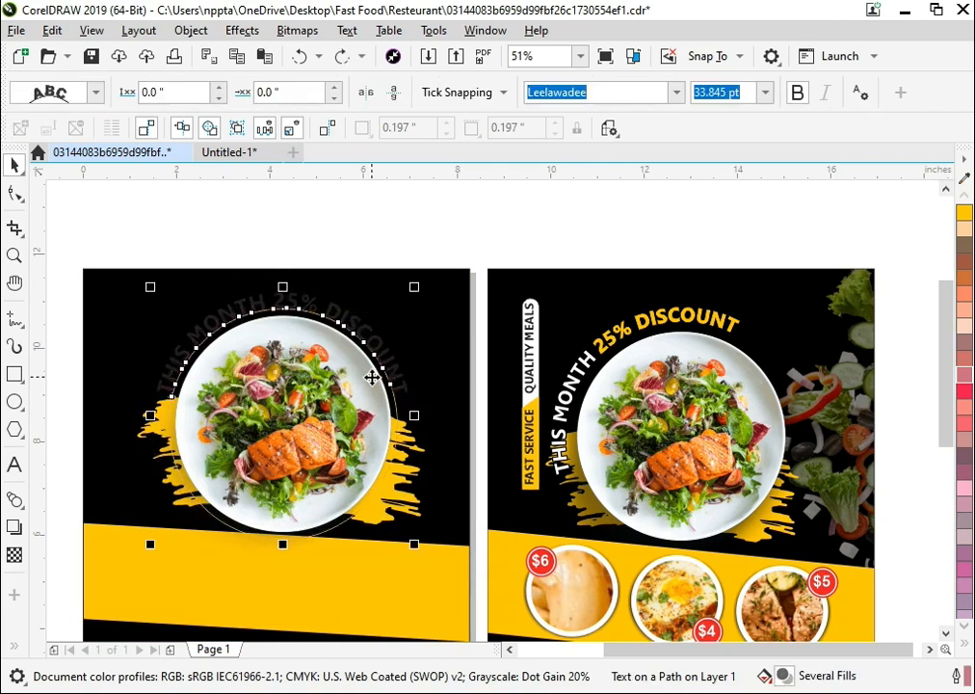
pyautogui.hotkey('ctrl', 'z')
pyautogui.click(434, 252)
pyautogui.click(433, 229)
pyautogui.click(426, 258)
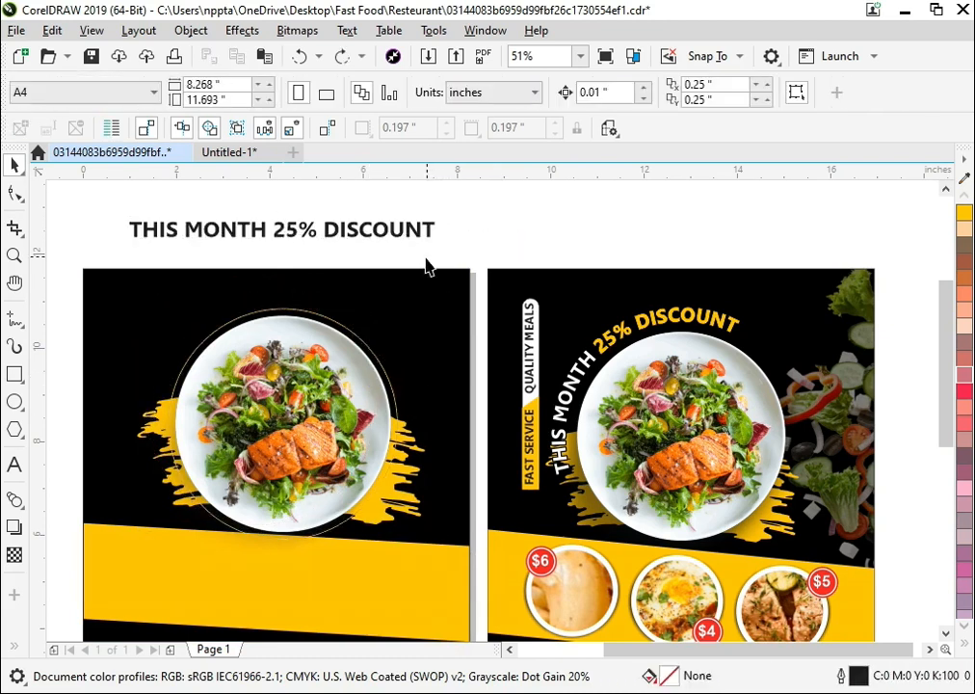
pyautogui.click(431, 234)
pyautogui.moveTo(441, 241); pyautogui.dragTo(431, 279)
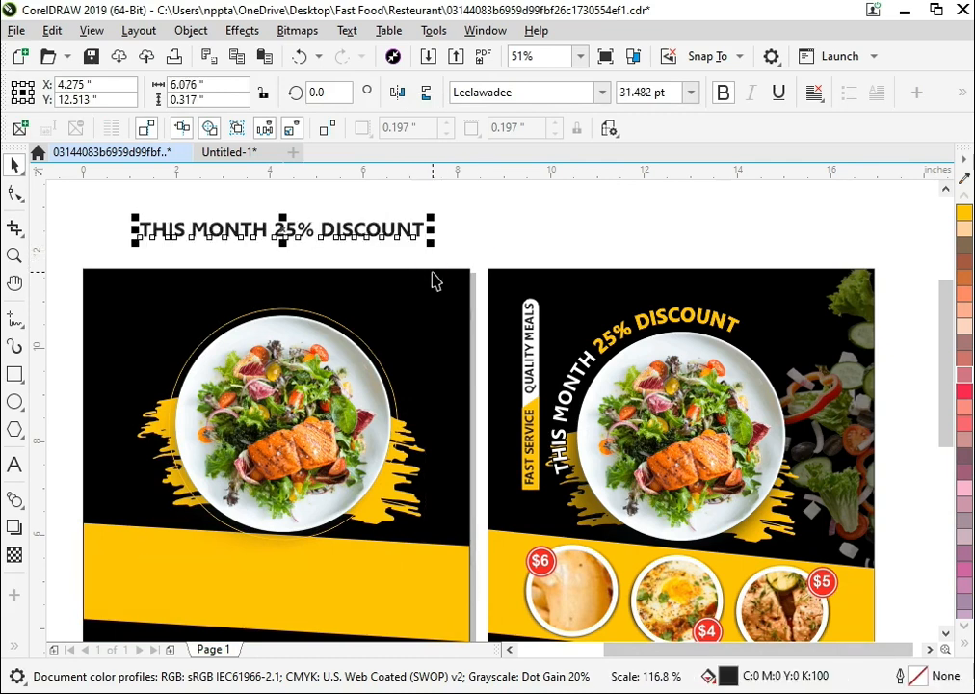
# Step: Fill the discount text yellow and fit it to the path of the ellipse around the plate
pyautogui.click(964, 643)
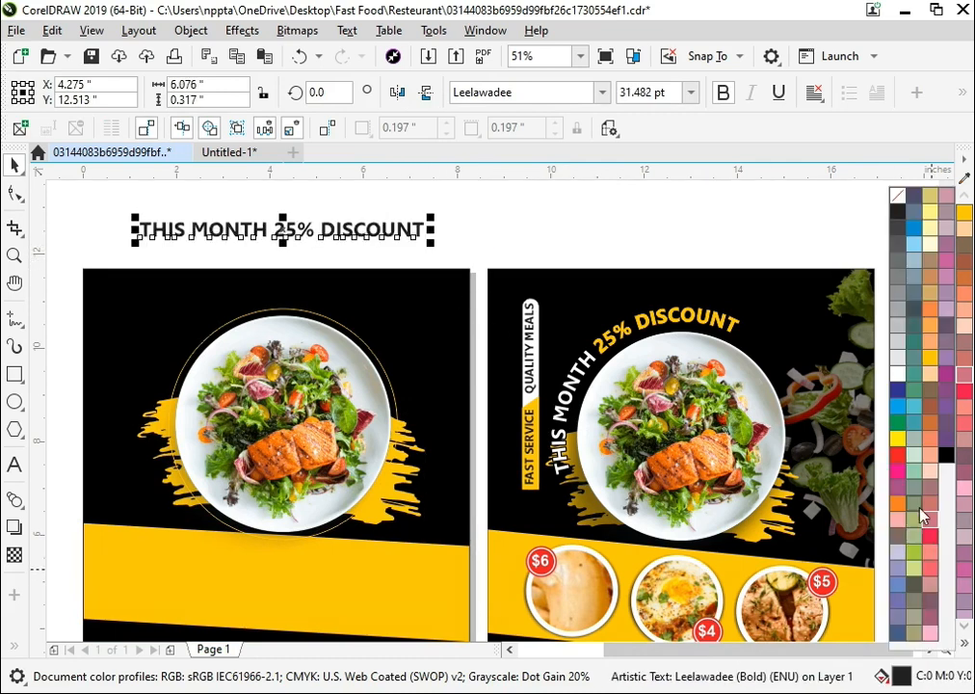
pyautogui.click(924, 330)
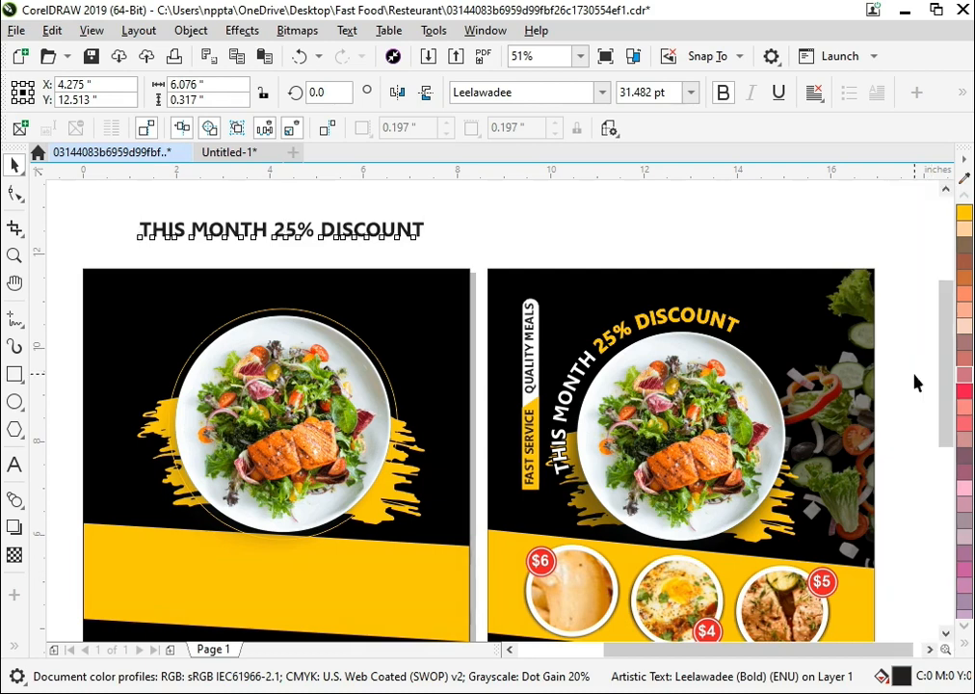
pyautogui.keyDown('shift'); pyautogui.click(287, 310); pyautogui.keyUp('shift')
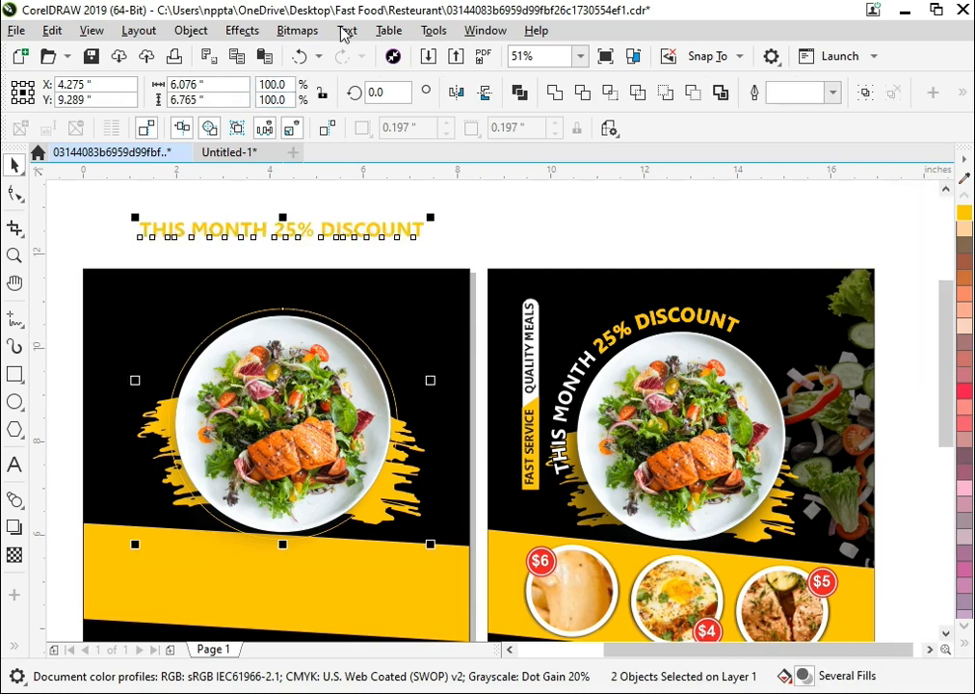
pyautogui.click(345, 31)
pyautogui.click(362, 288)
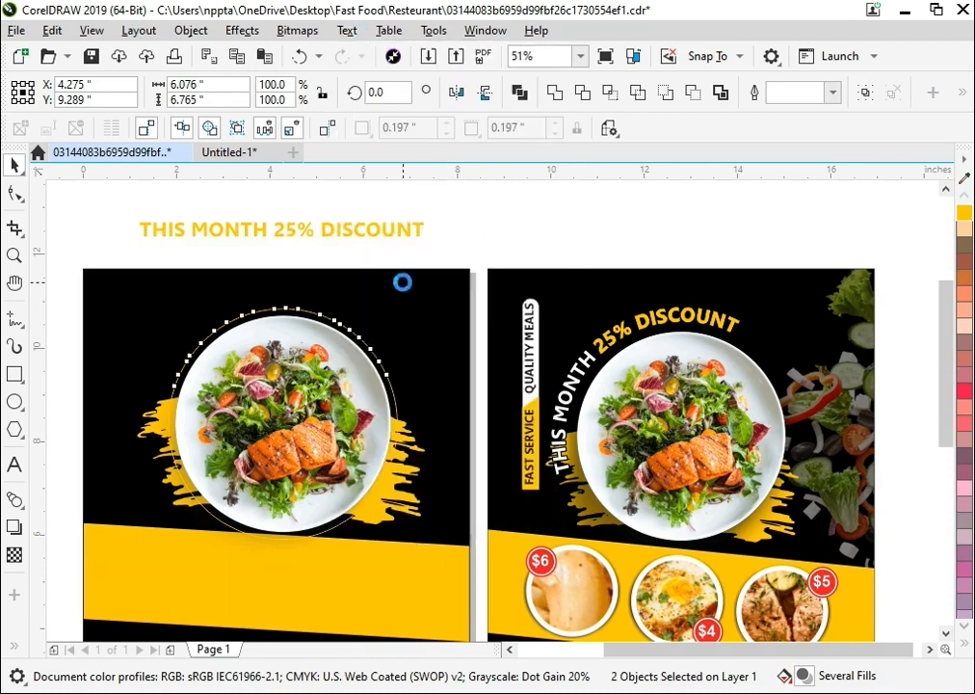
# Step: Slide the discount text counter-clockwise along the ellipse to an offset of about 13.344 in and delete the ellipse
pyautogui.moveTo(174, 384); pyautogui.dragTo(174, 467)
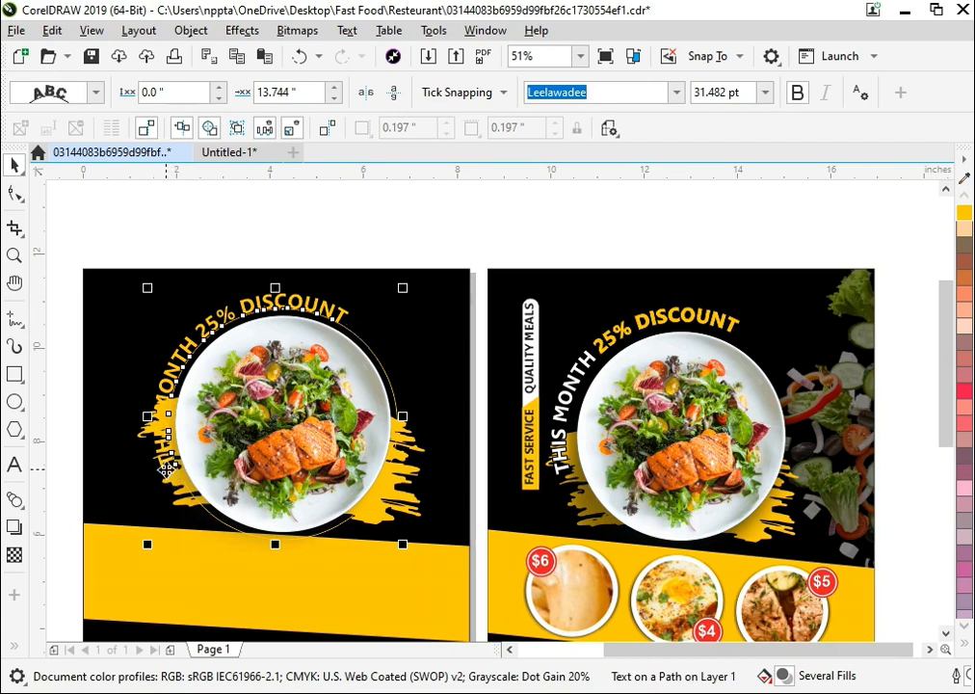
pyautogui.moveTo(174, 465); pyautogui.dragTo(183, 483)
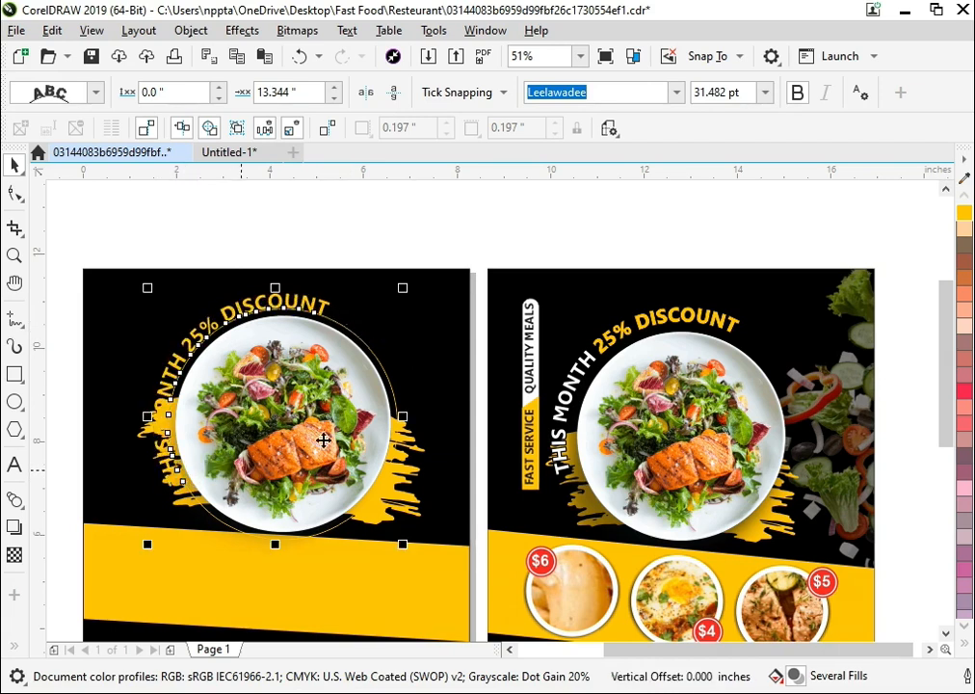
pyautogui.click(382, 366)
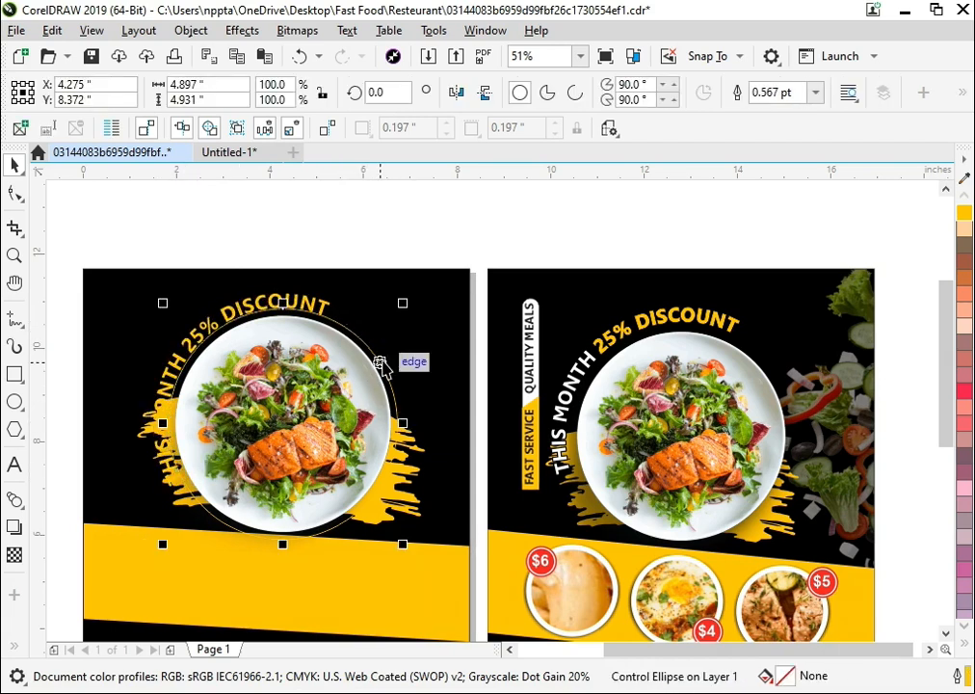
pyautogui.press('Delete')
# Step: Colour only the words "THIS MONTH" in the curved discount text black
pyautogui.doubleClick(184, 347)
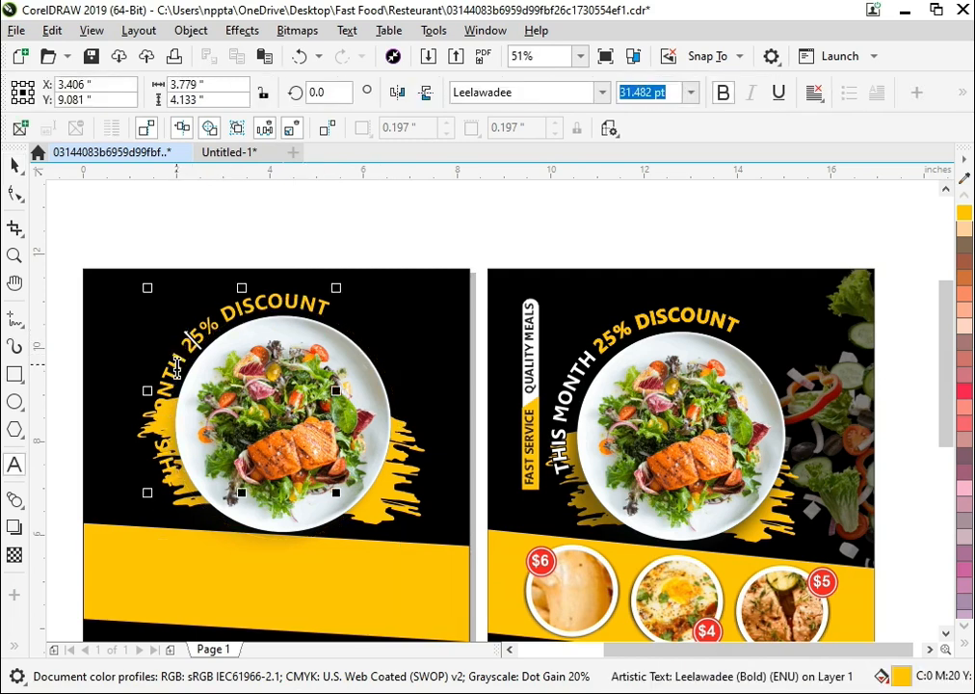
pyautogui.moveTo(179, 369); pyautogui.dragTo(211, 577)
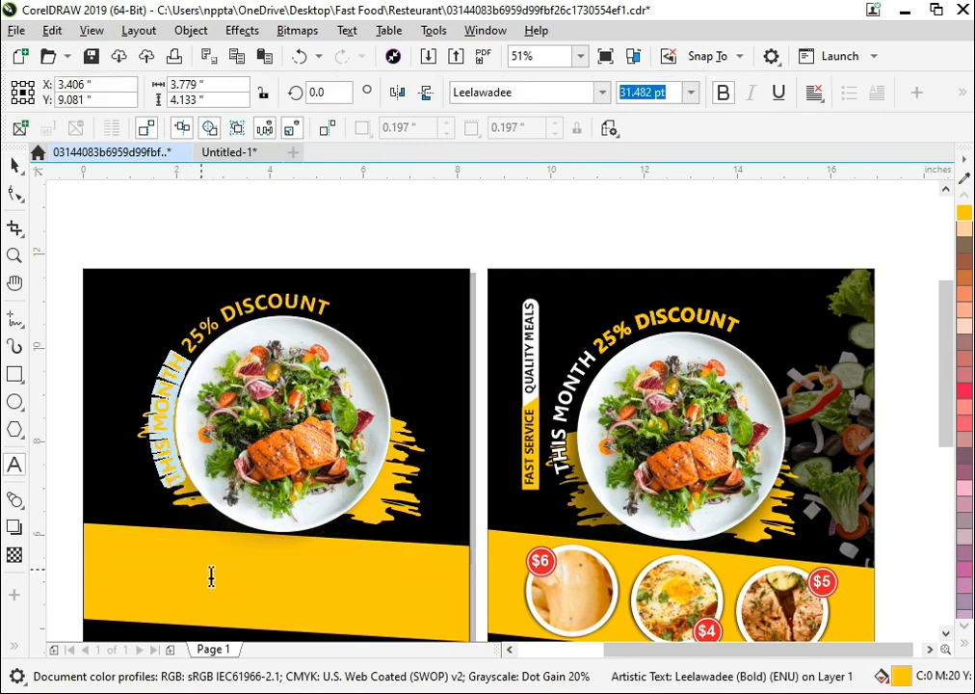
pyautogui.click(965, 640)
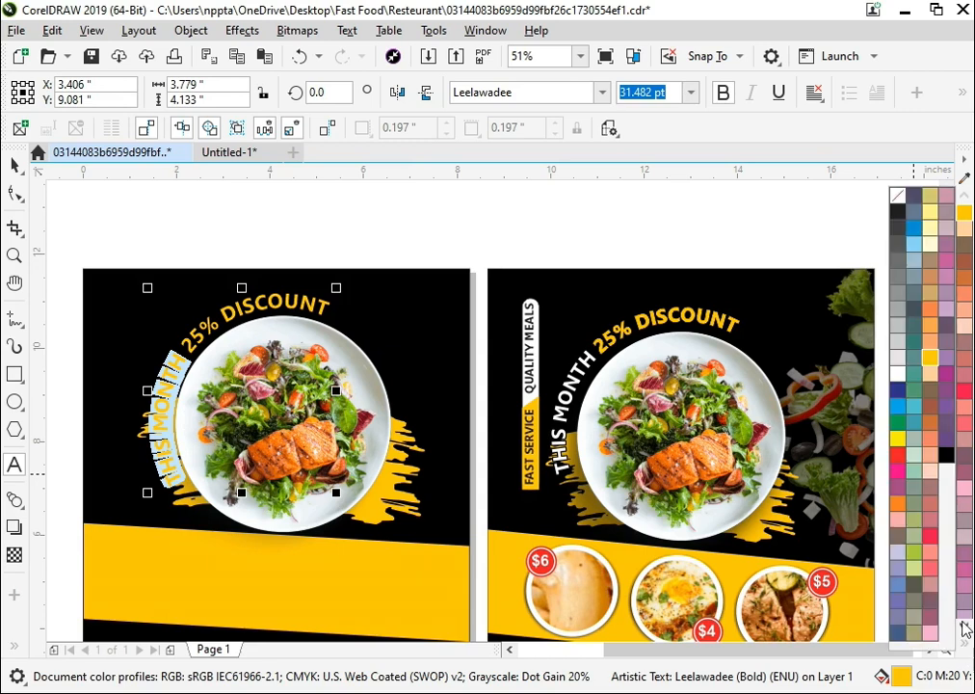
pyautogui.click(945, 454)
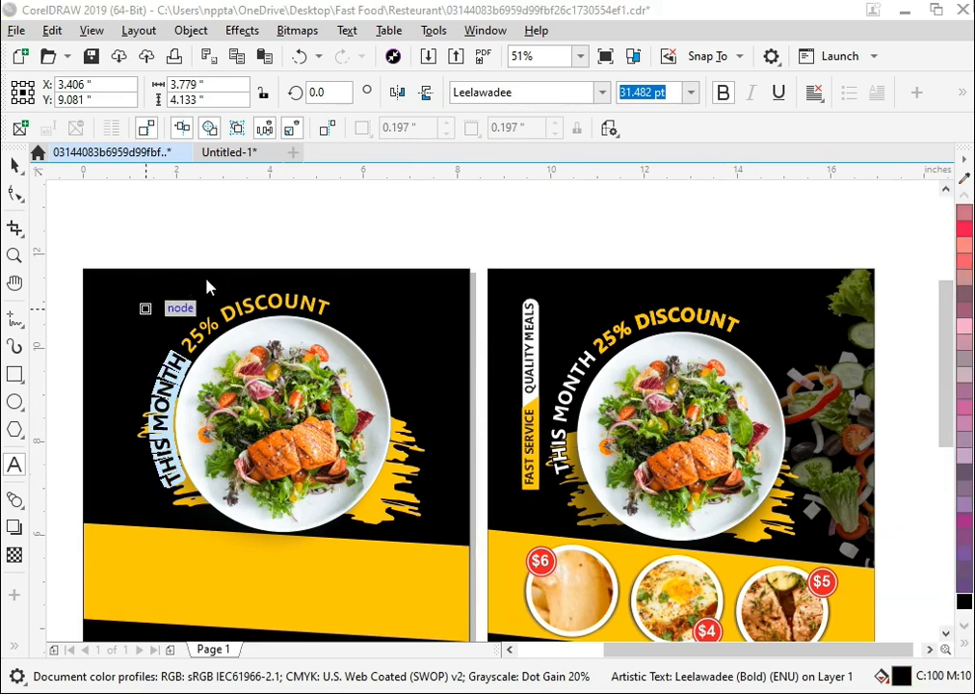
# Step: Give "THIS MONTH" a 2.2 pt outline with rounded corners and round caps, behind the fill and scaling with the object
pyautogui.press('F12')
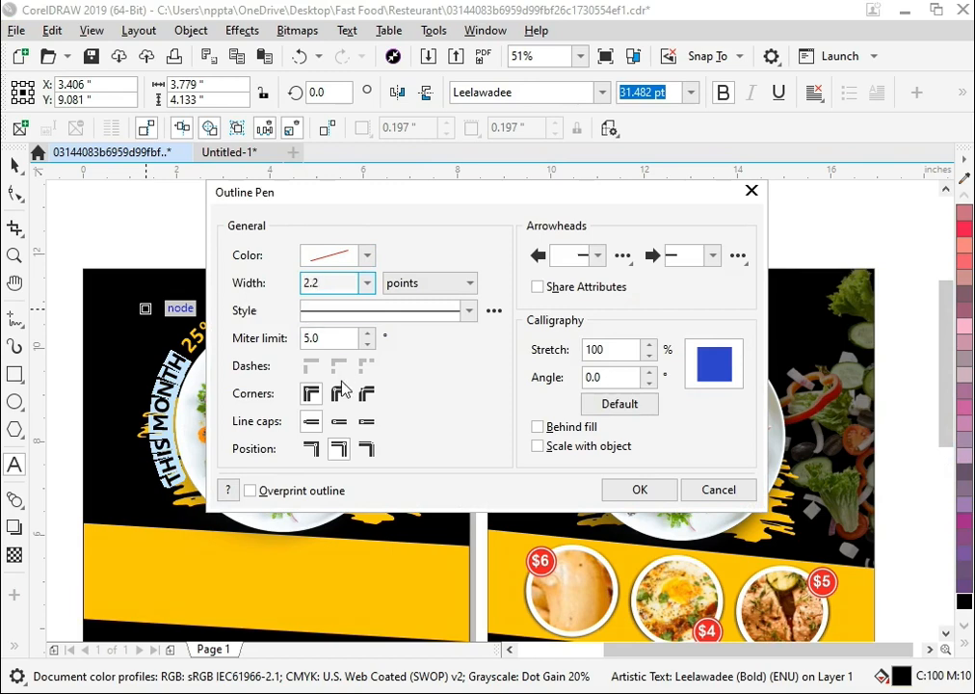
pyautogui.click(340, 393)
pyautogui.click(339, 421)
pyautogui.click(538, 446)
pyautogui.click(537, 426)
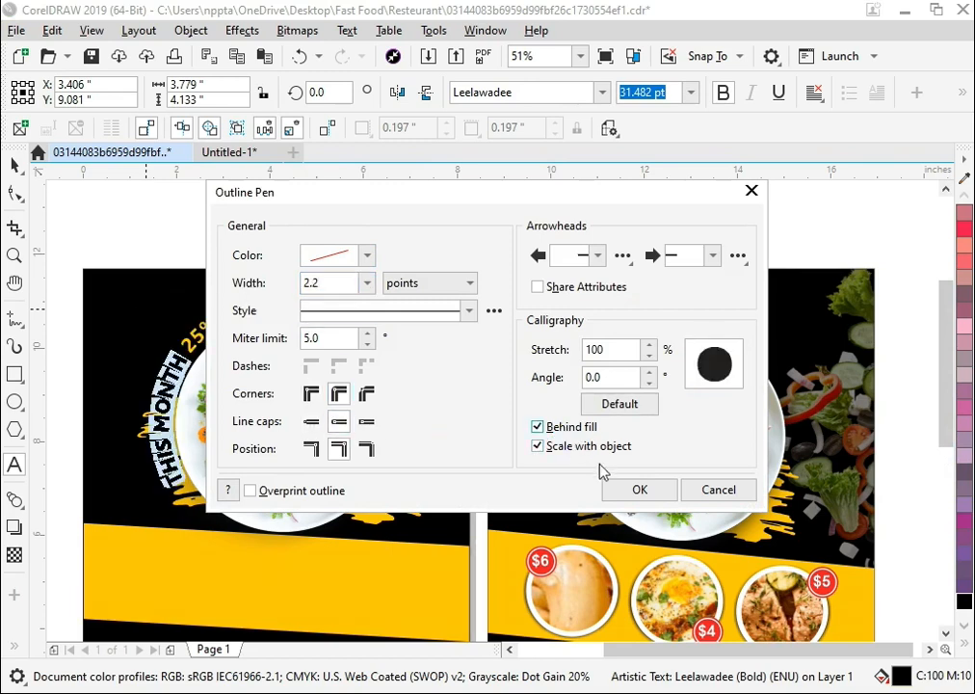
pyautogui.click(640, 490)
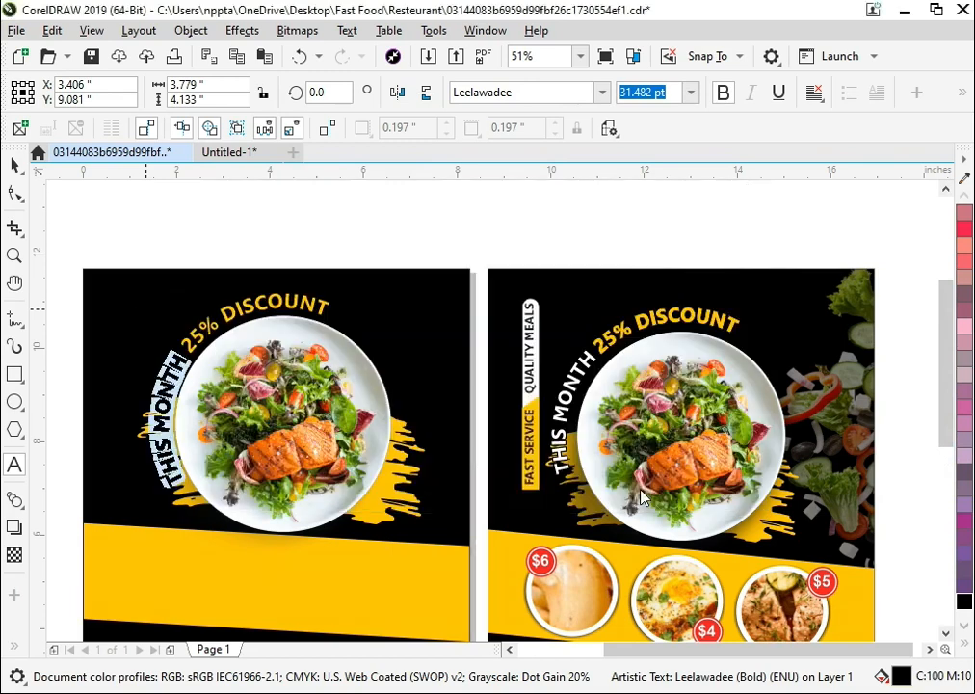
# Step: Change the fill of the words "THIS MONTH" to white
pyautogui.click(969, 649)
pyautogui.rightClick(897, 373)
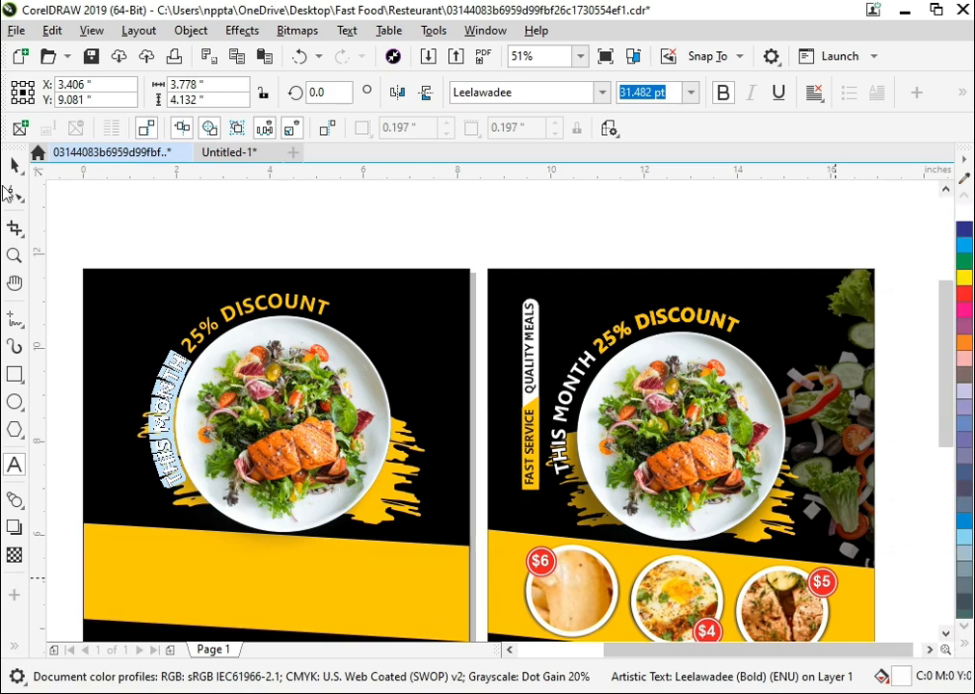
pyautogui.click(220, 223)
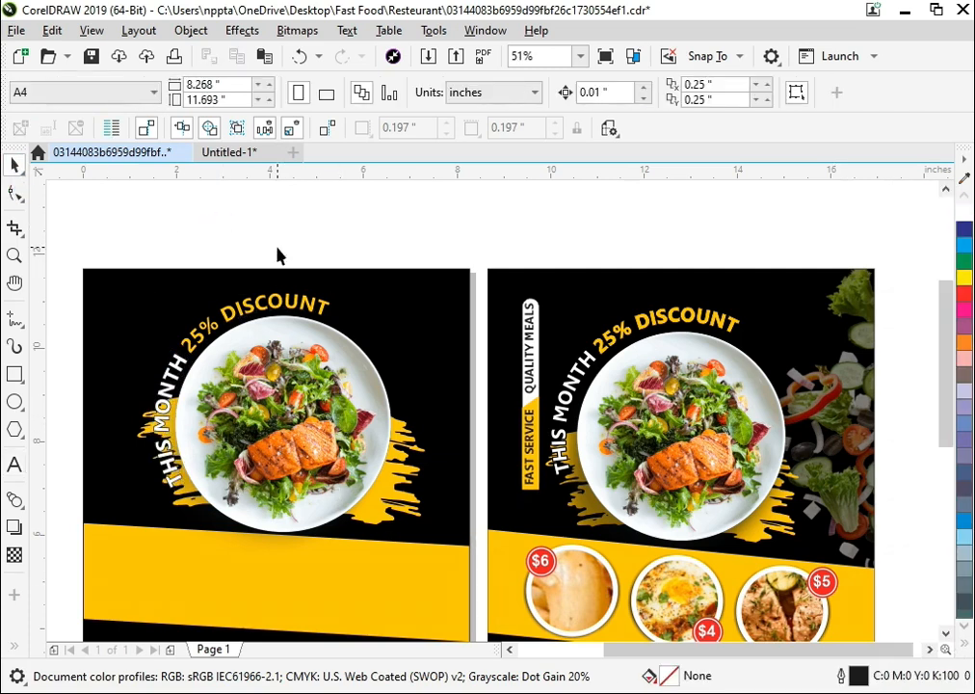
# Step: Nudge the curved discount text slightly up and left around the plate, to about X 3.346 in, Y 9.131 in
pyautogui.click(240, 315)
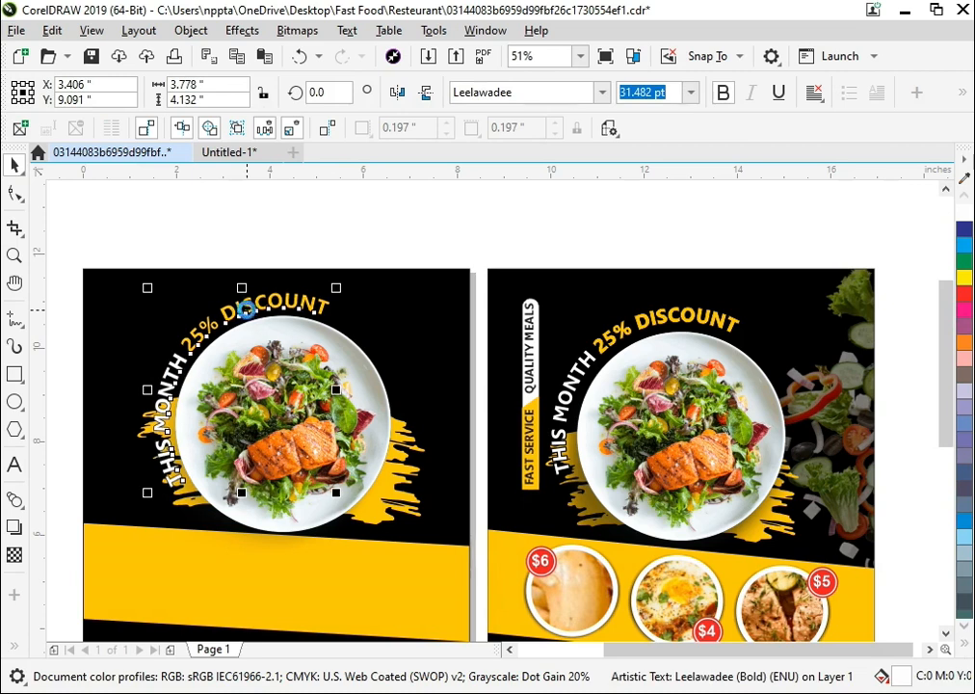
pyautogui.moveTo(245, 306); pyautogui.dragTo(247, 310)
pyautogui.press('Up')
pyautogui.press('Up')
pyautogui.press('Up')
pyautogui.press('Up')
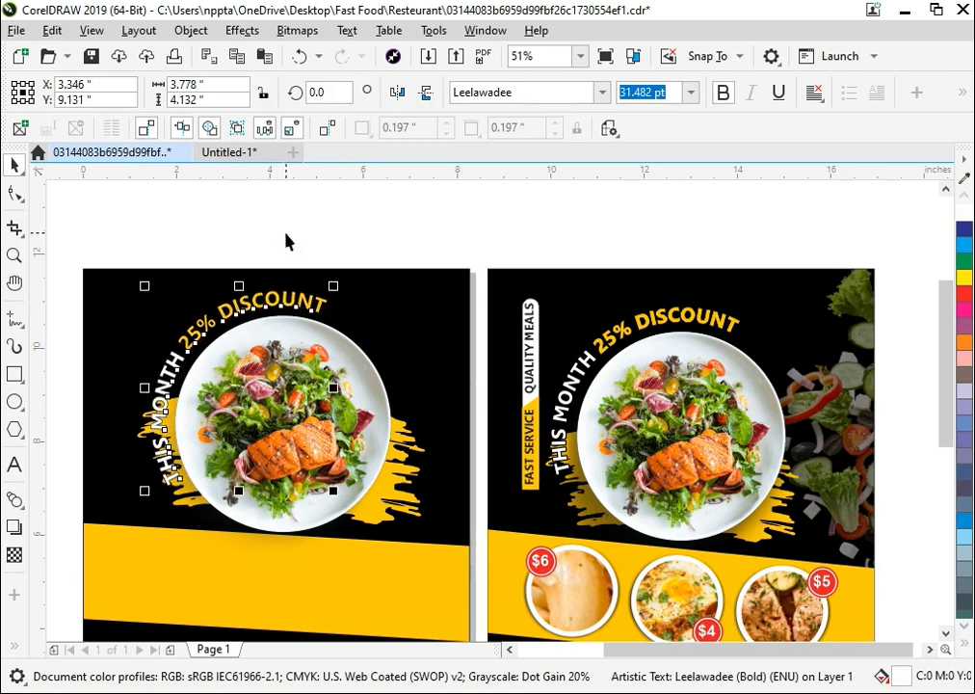
pyautogui.click(285, 233)
pyautogui.scroll(-1, 366, 324)
pyautogui.press('F4')
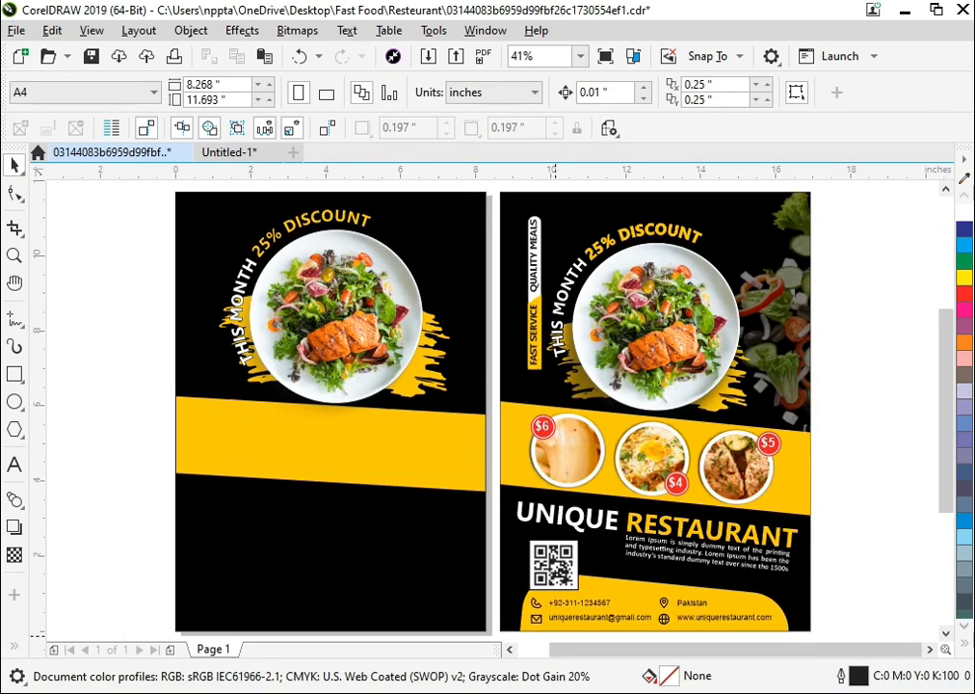
# Step: Bring the tossed-vegetables bowl picture into the document beside the black page and scale it to about 81.4%
pyautogui.hotkey('alt', 'Tab')
pyautogui.click(618, 407)
pyautogui.moveTo(526, 161); pyautogui.dragTo(131, 443)
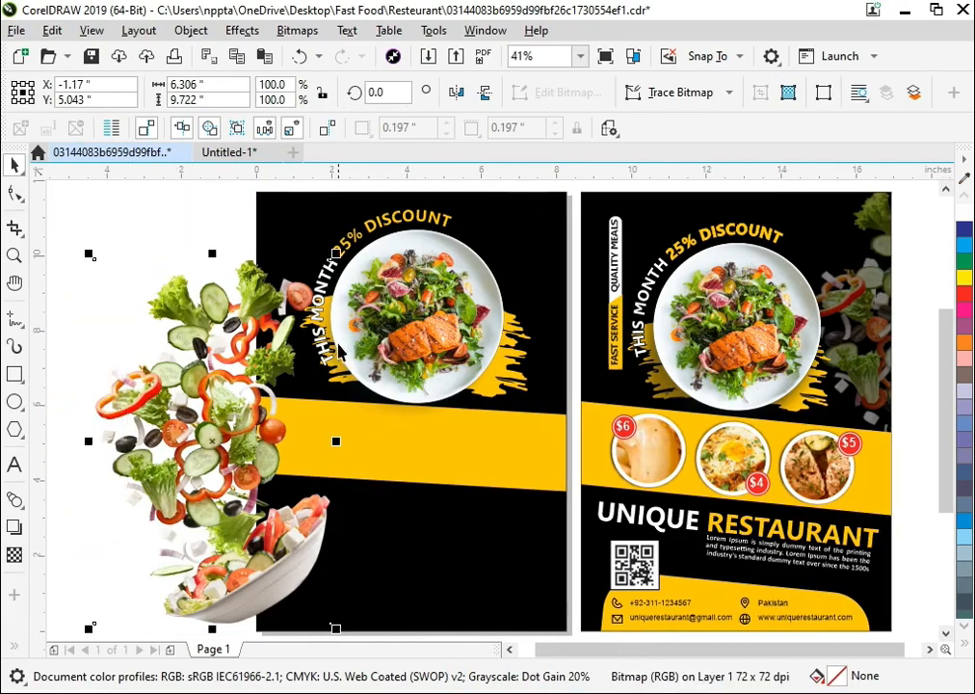
pyautogui.moveTo(335, 253); pyautogui.dragTo(313, 288)
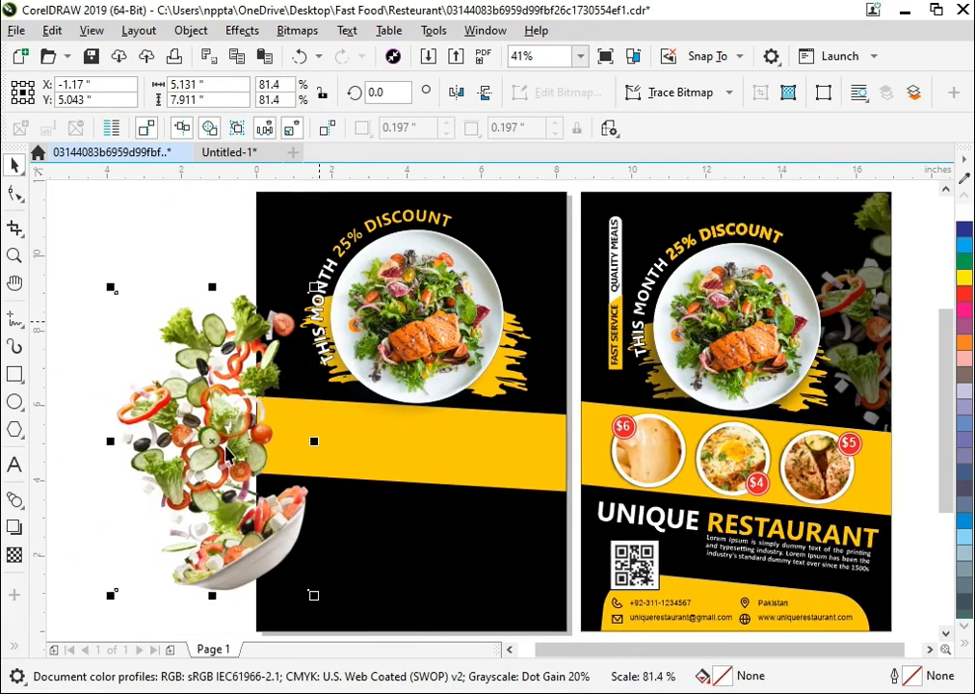
# Step: Place the vegetables picture over the black page's upper right edge and PowerClip it inside the background, opening the clip contents
pyautogui.moveTo(214, 461); pyautogui.dragTo(594, 365)
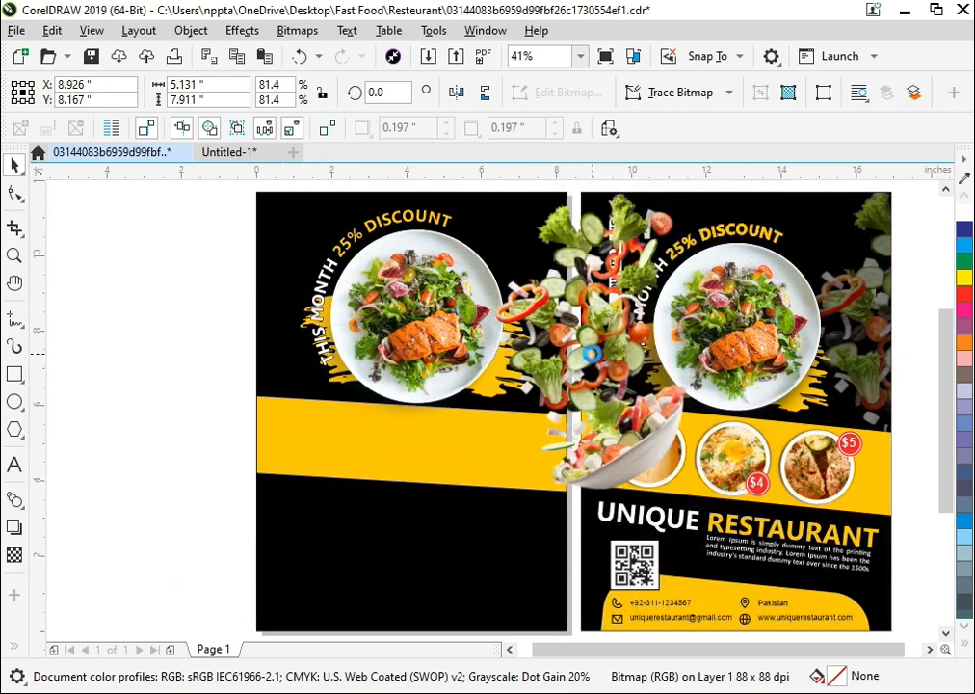
pyautogui.rightClick(592, 355)
pyautogui.click(669, 403)
pyautogui.doubleClick(482, 566)
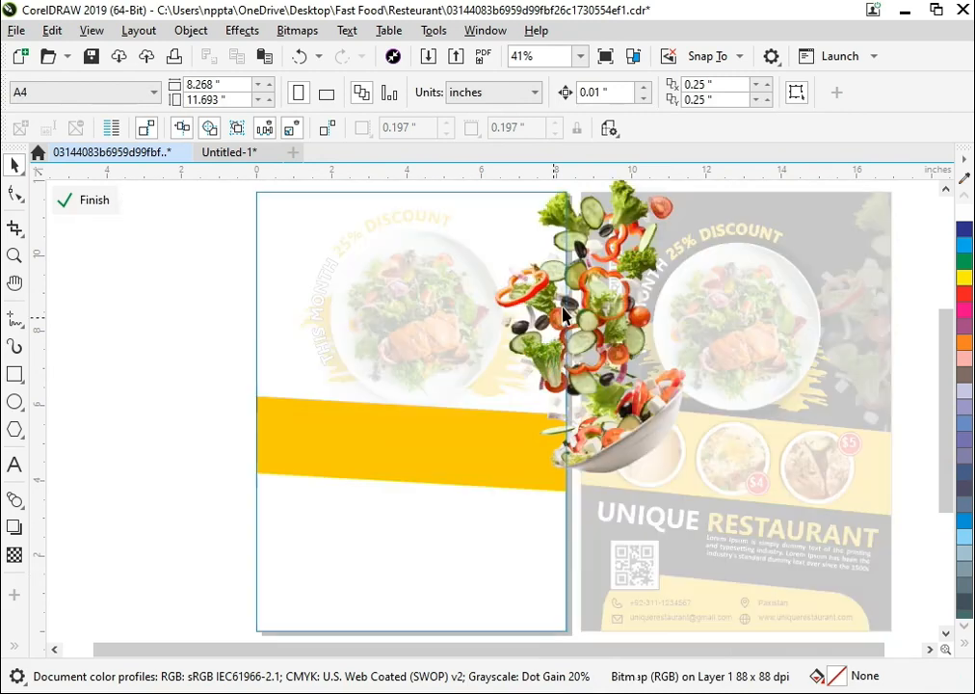
# Step: Apply a uniform transparency to the clipped vegetables picture and finish editing the PowerClip
pyautogui.click(13, 556)
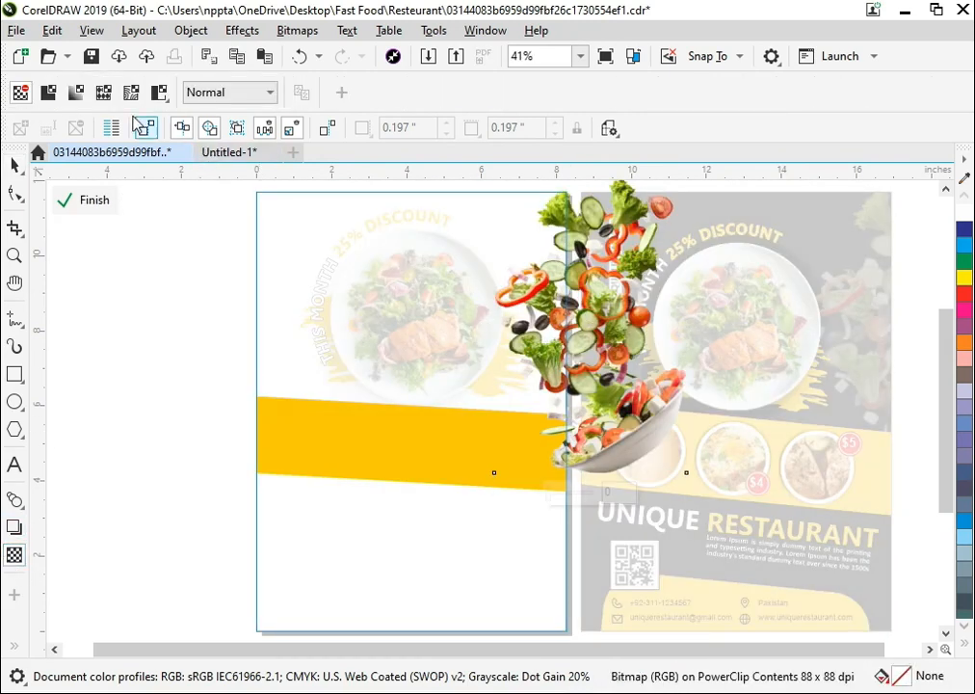
pyautogui.click(50, 92)
pyautogui.press('space')
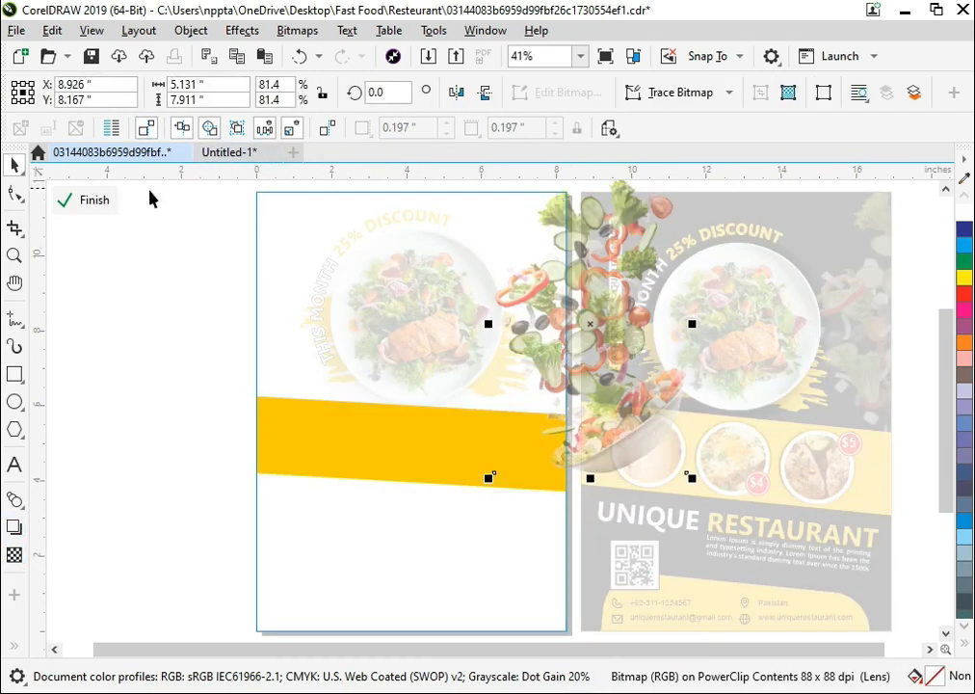
pyautogui.click(86, 199)
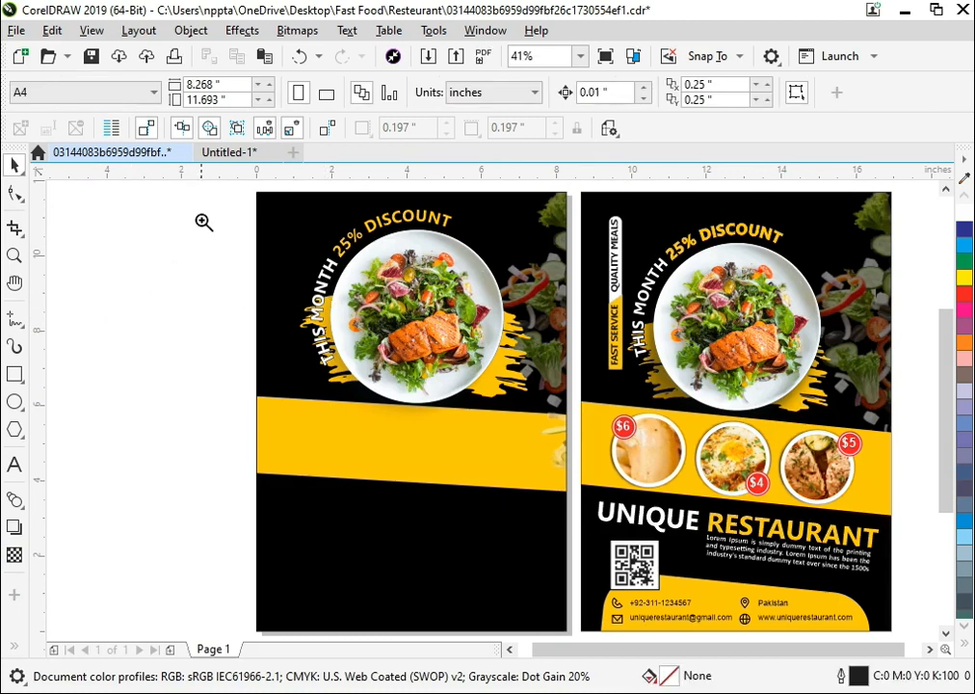
# Step: Draw a near-circular ellipse about 1.69 by 1.66 in at the left end of the yellow band
pyautogui.scroll(2, 895, 508)
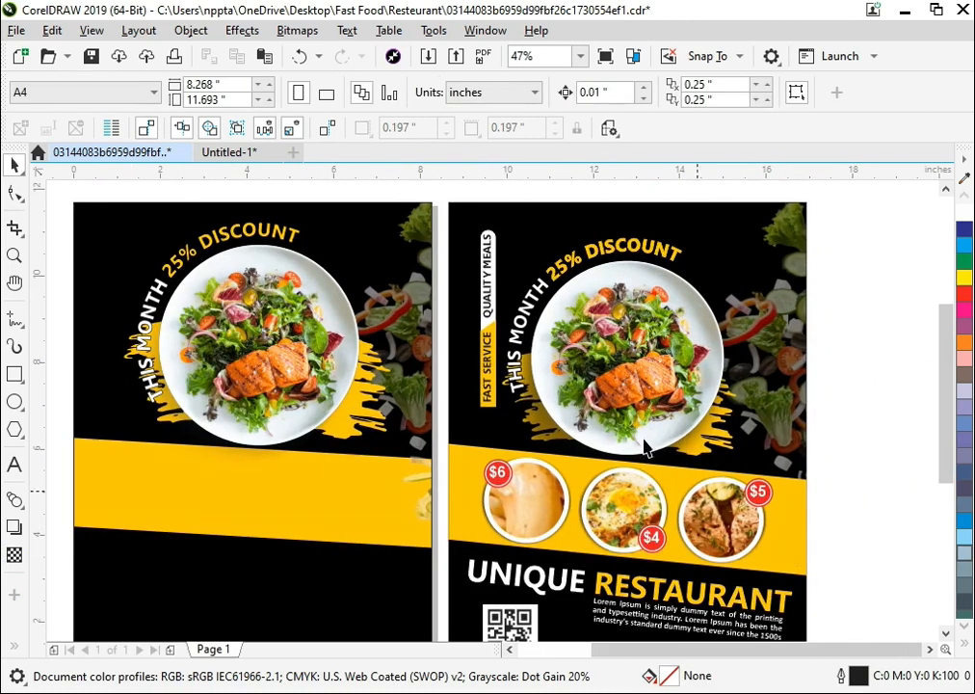
pyautogui.scroll(6, 695, 339)
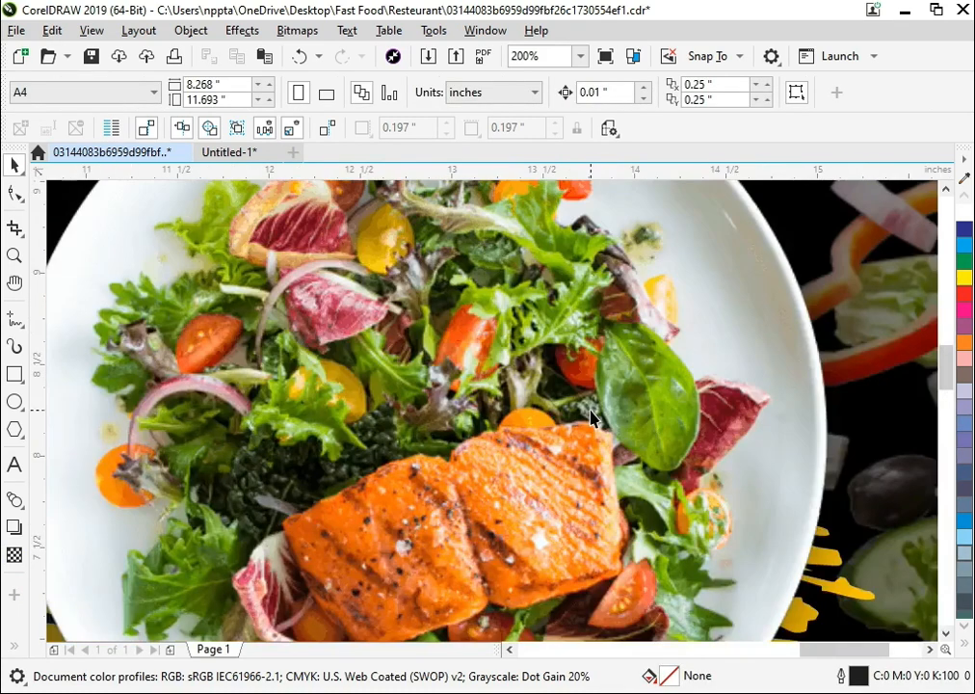
pyautogui.scroll(-6, 359, 376)
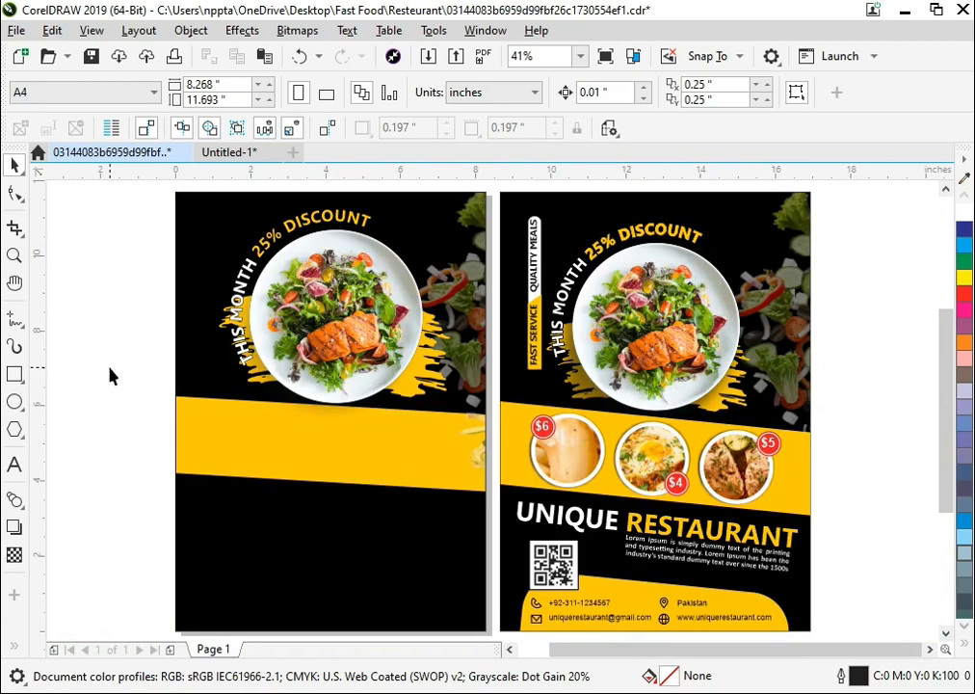
pyautogui.click(15, 403)
pyautogui.scroll(3, 257, 492)
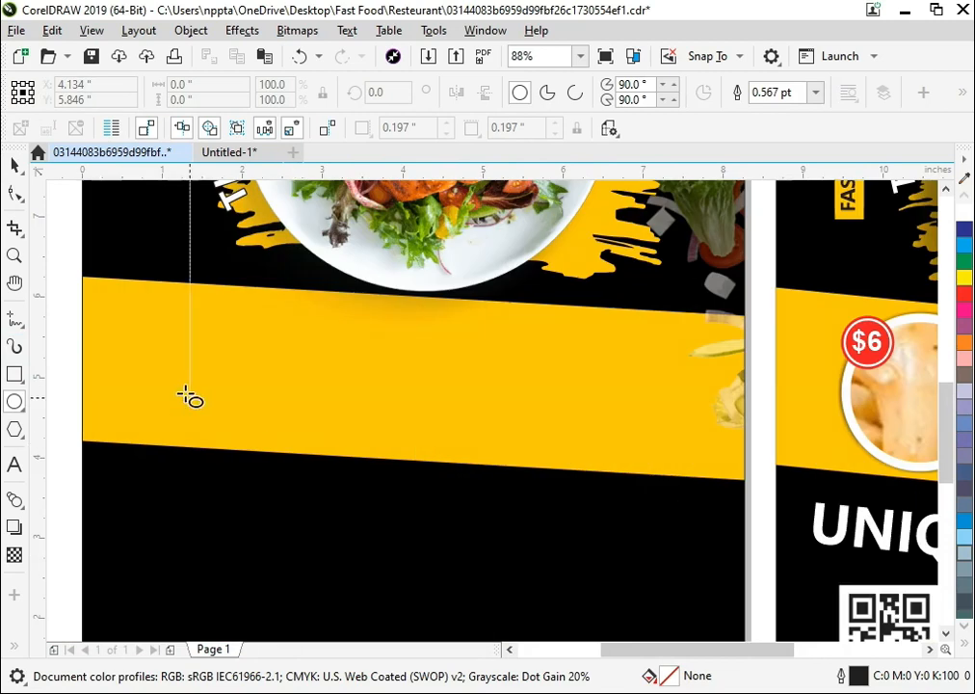
pyautogui.moveTo(138, 309); pyautogui.dragTo(273, 441)
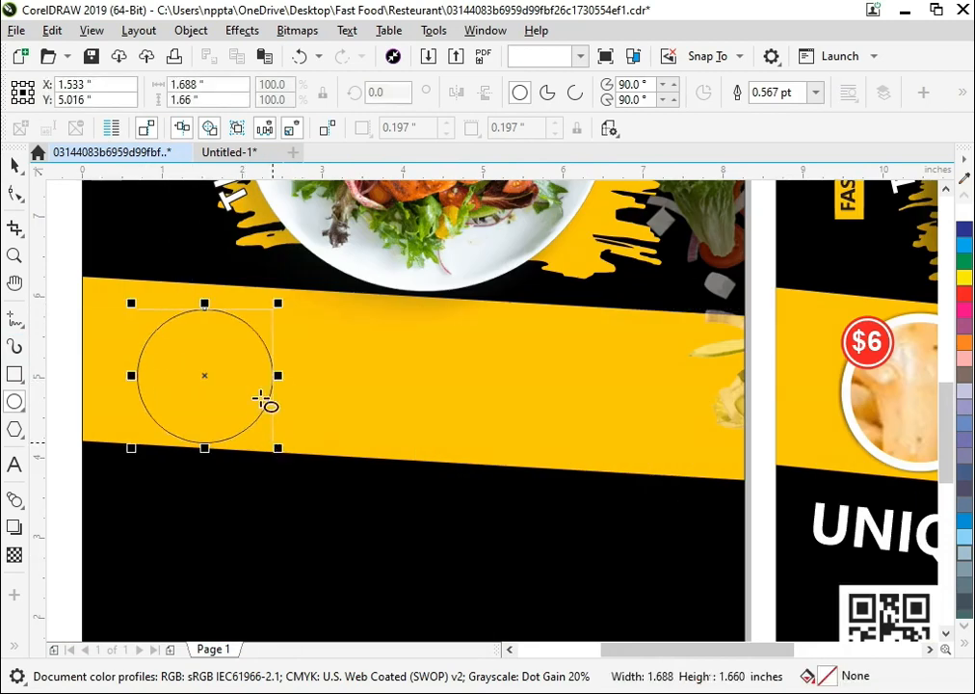
# Step: Make the ellipse a true circle by setting it to 2 by 2 in, shrink it to about 1.69 in and nudge it up
pyautogui.press('space')
pyautogui.write('2')
pyautogui.press('Tab')
pyautogui.write('2')
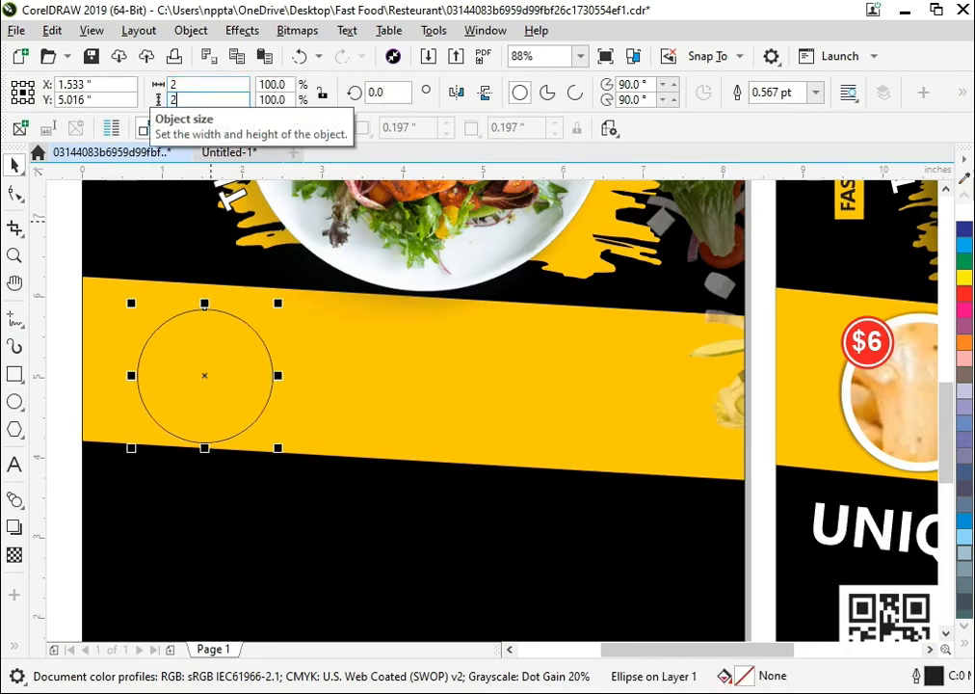
pyautogui.press('Return')
pyautogui.press('Up')
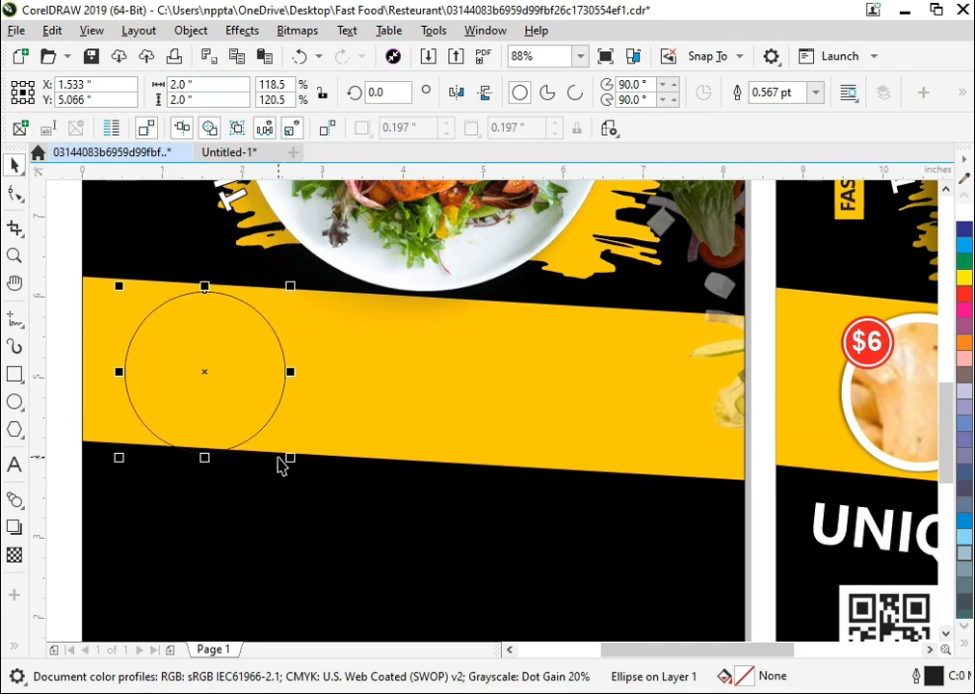
pyautogui.moveTo(291, 458); pyautogui.dragTo(279, 462)
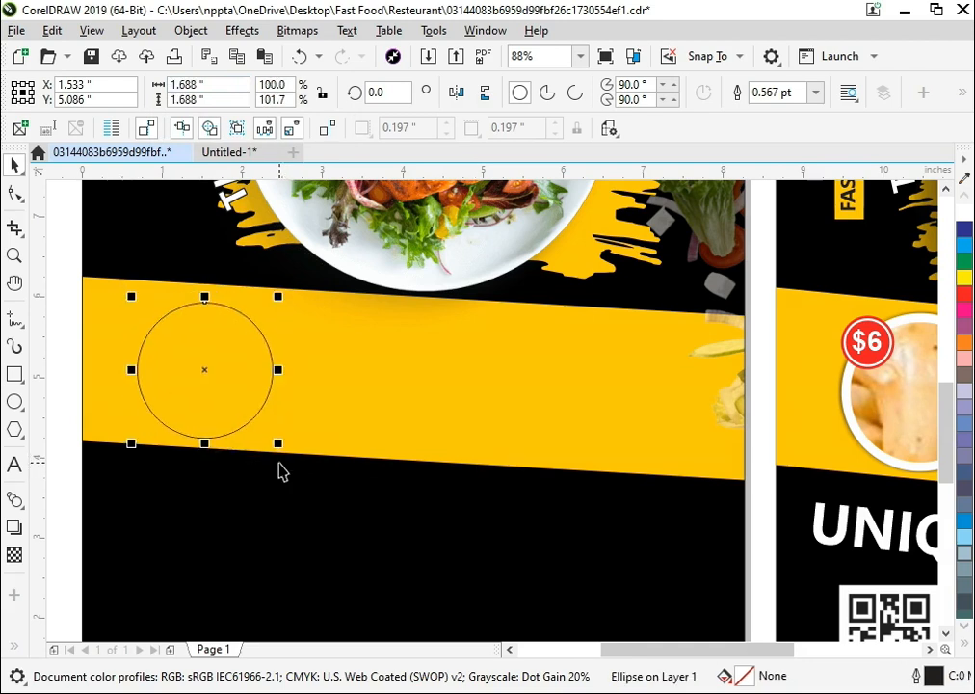
# Step: Set the circle's outline width to 5 pt
pyautogui.press('F12')
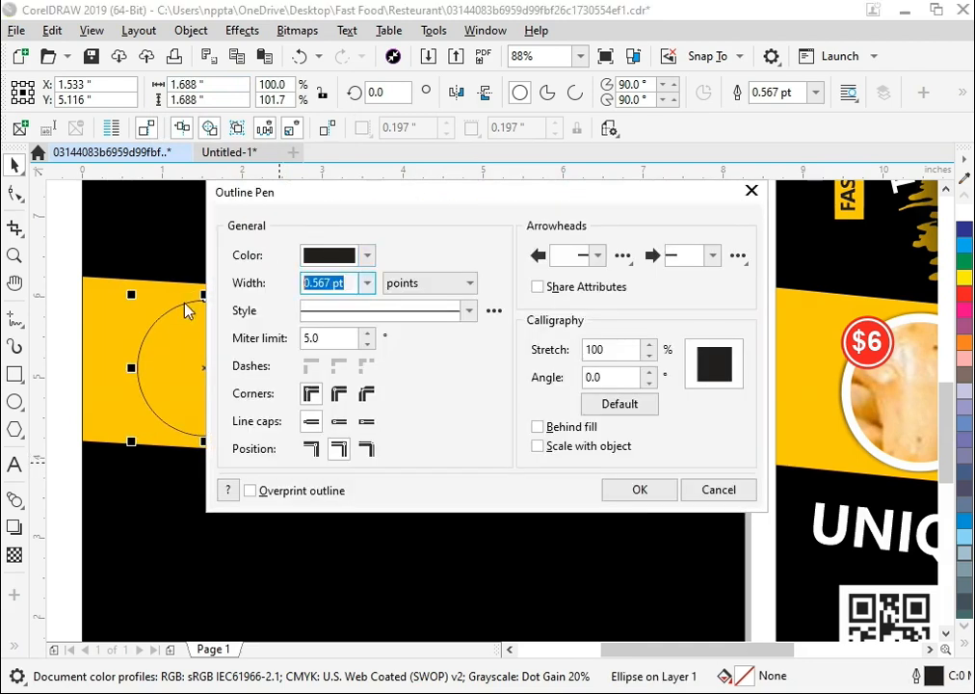
pyautogui.write('5')
pyautogui.press('Return')
# Step: Duplicate the circle horizontally along the yellow band and repeat the copy, giving three evenly spaced circles about 2.18 in apart
pyautogui.scroll(-3, 231, 366)
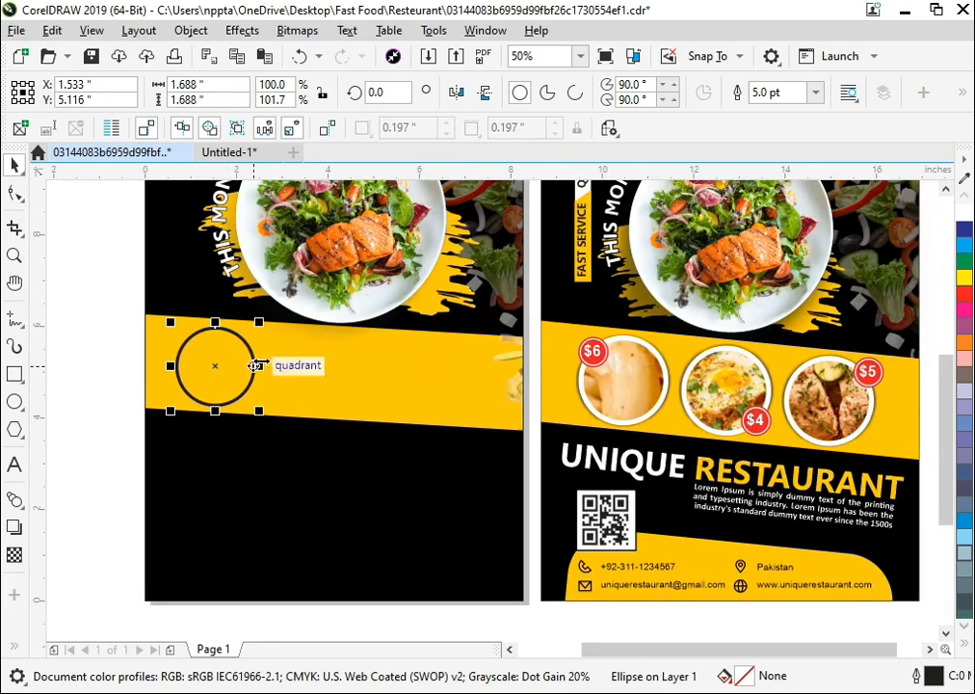
pyautogui.hscroll(2, 267, 428)
pyautogui.moveTo(158, 368); pyautogui.dragTo(257, 370)
pyautogui.hotkey('ctrl', 'r')
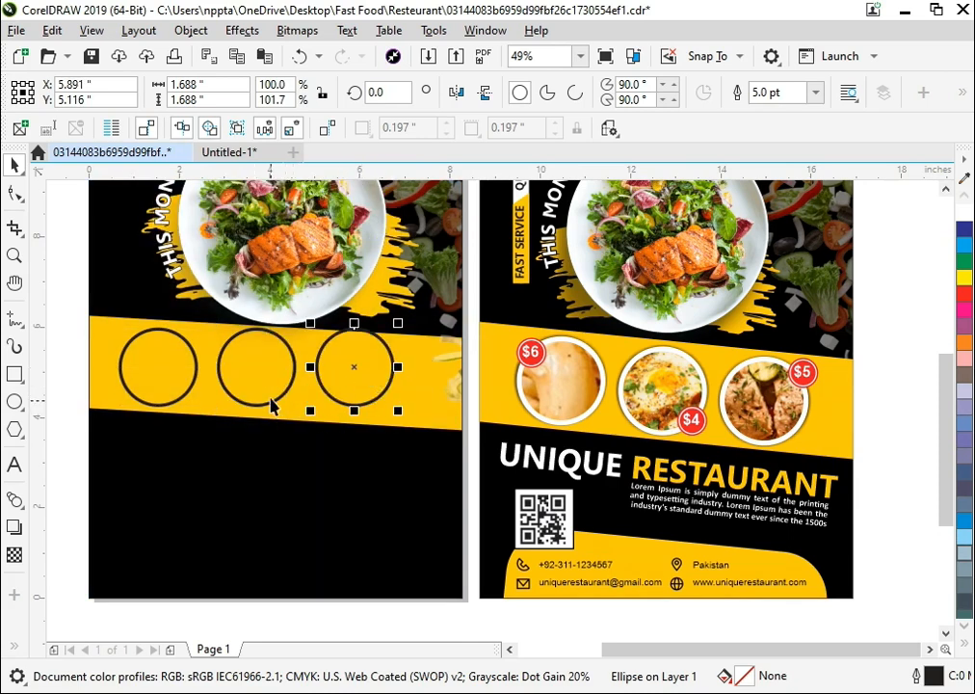
# Step: Select all three circles together and enlarge them to about 1.85 in each
pyautogui.keyDown('shift'); pyautogui.click(272, 407); pyautogui.keyUp('shift')
pyautogui.keyDown('shift'); pyautogui.click(161, 405); pyautogui.keyUp('shift')
pyautogui.moveTo(404, 410); pyautogui.dragTo(434, 442)
# Step: Nudge the individual circles vertically so that they step down from left to right along the yellow band
pyautogui.click(353, 424)
pyautogui.click(301, 396)
pyautogui.keyDown('shift'); pyautogui.click(377, 390); pyautogui.keyUp('shift')
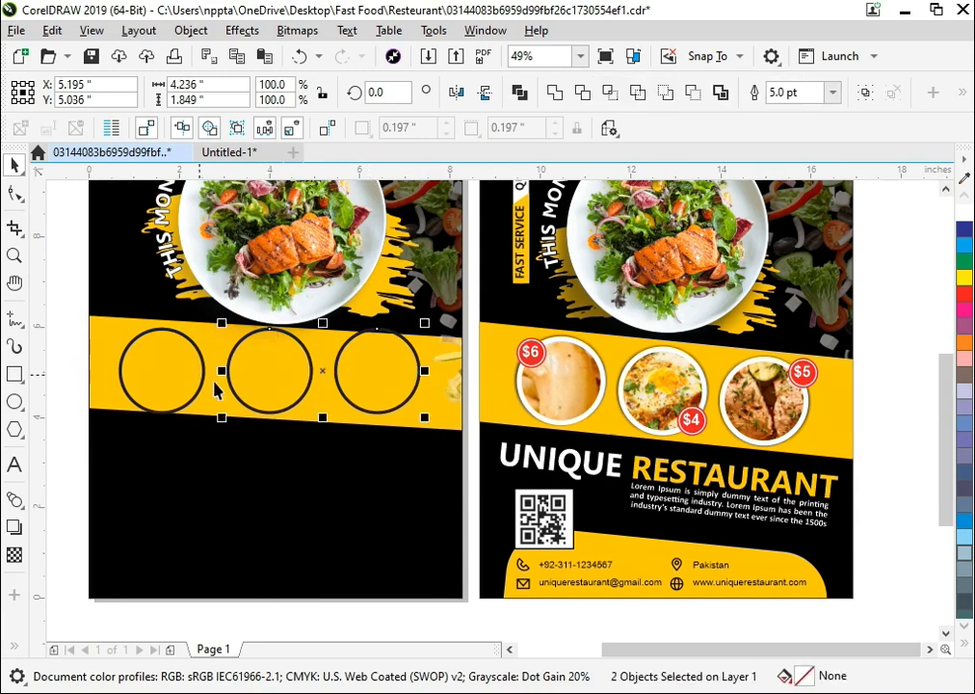
pyautogui.click(213, 389)
pyautogui.click(379, 396)
pyautogui.click(341, 397)
pyautogui.click(135, 347)
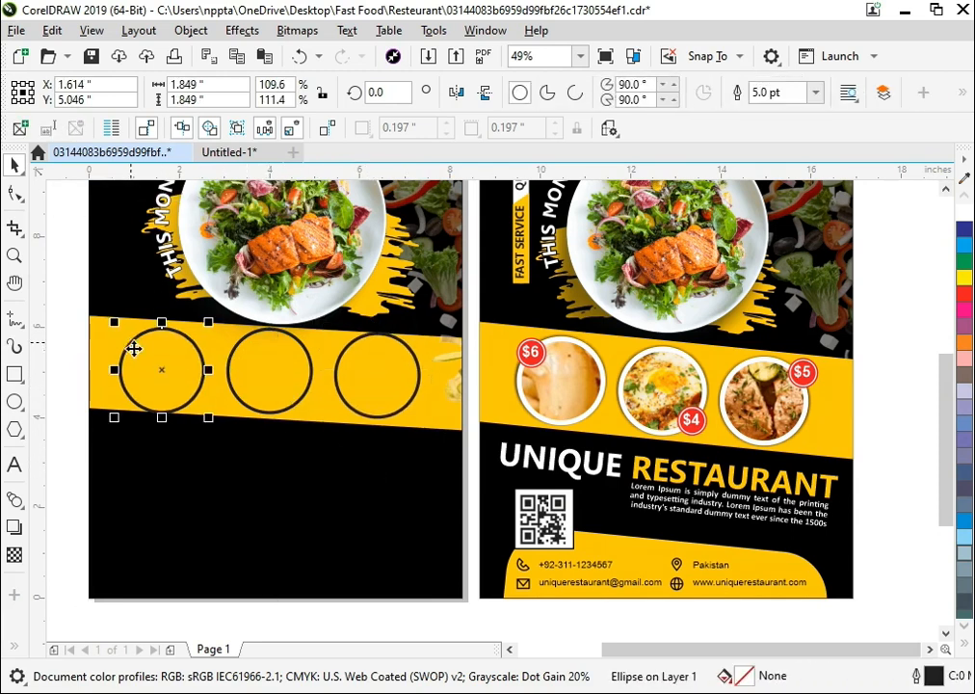
pyautogui.click(289, 372)
pyautogui.click(390, 384)
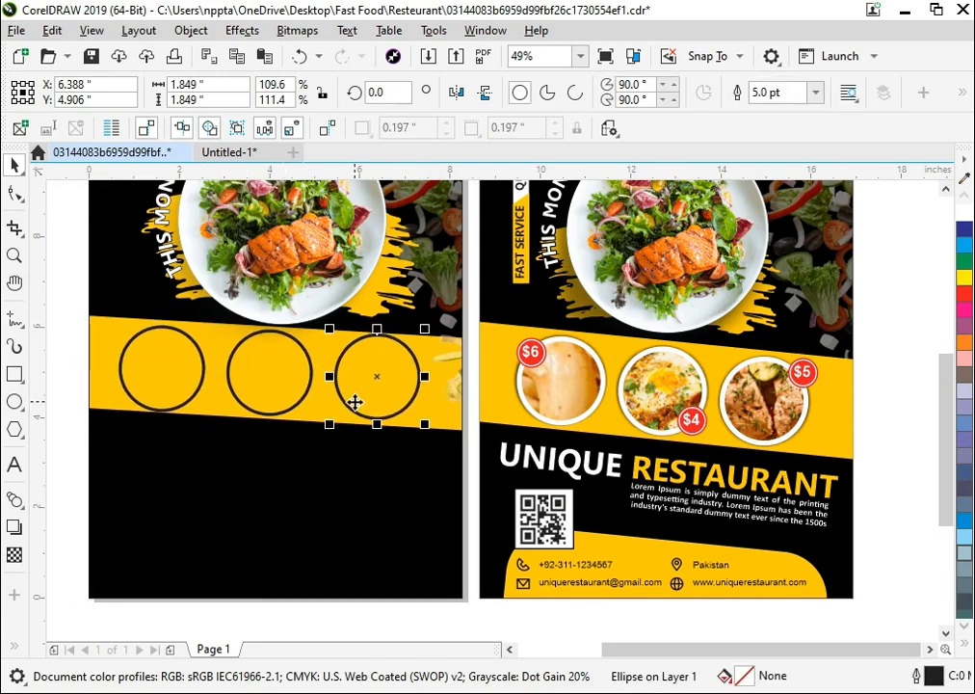
# Step: Open the background PowerClip, stretch the yellow band downward to about 108.6% of its height and finish editing
pyautogui.doubleClick(272, 401)
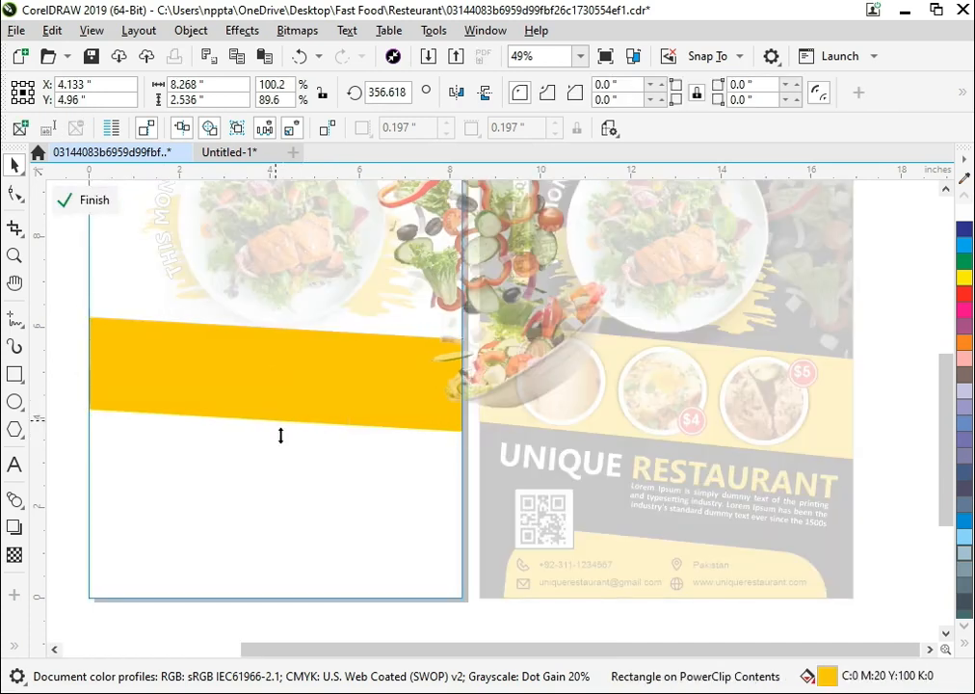
pyautogui.moveTo(275, 436); pyautogui.dragTo(294, 450)
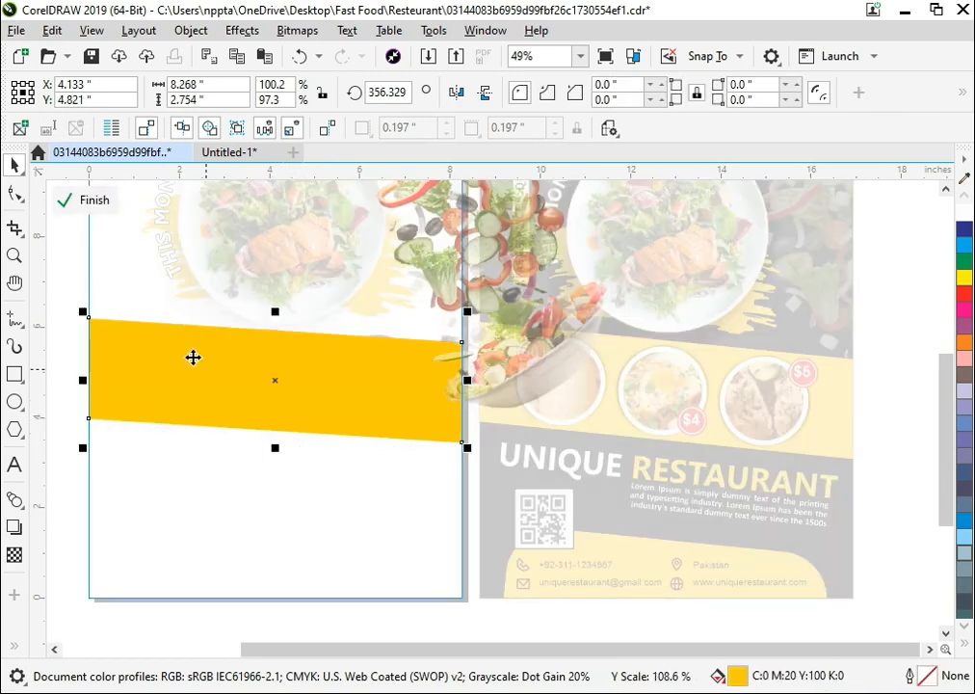
pyautogui.click(93, 199)
# Step: Select all three circles and nudge them down about 0.19 in within the taller yellow band
pyautogui.moveTo(190, 386); pyautogui.dragTo(457, 481)
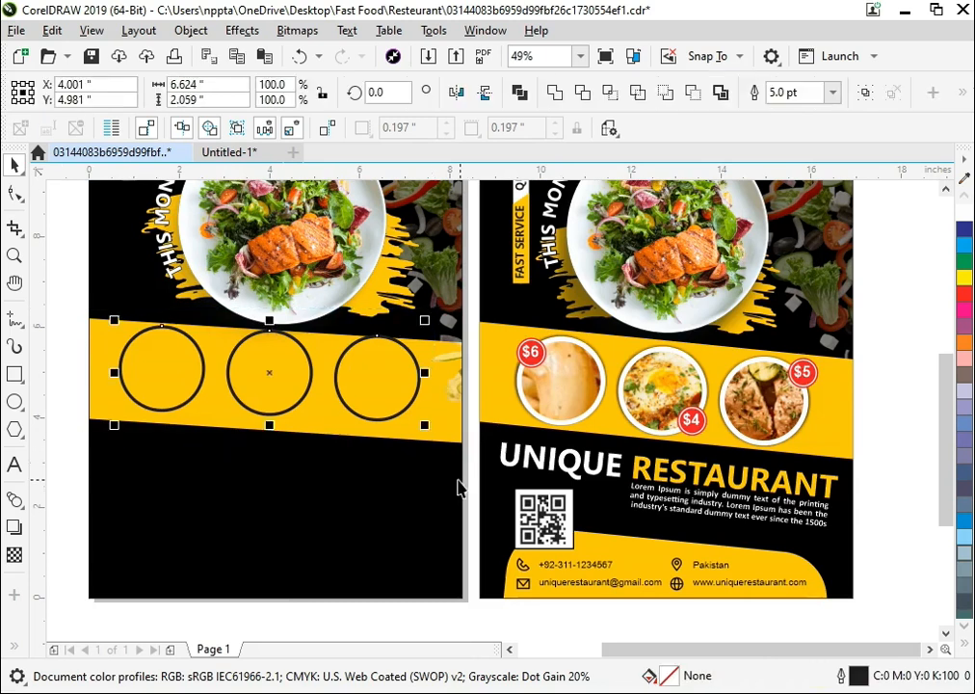
pyautogui.press('Down')
pyautogui.press('Down')
pyautogui.press('Down')
pyautogui.press('Down')
pyautogui.press('Down')
pyautogui.press('Down')
pyautogui.press('Down')
pyautogui.press('Down')
pyautogui.press('Down')
pyautogui.press('Down')
pyautogui.press('Down')
pyautogui.press('Down')
pyautogui.press('Down')
pyautogui.press('Down')
pyautogui.press('Down')
pyautogui.press('Down')
pyautogui.press('Down')
pyautogui.press('Down')
pyautogui.press('Down')
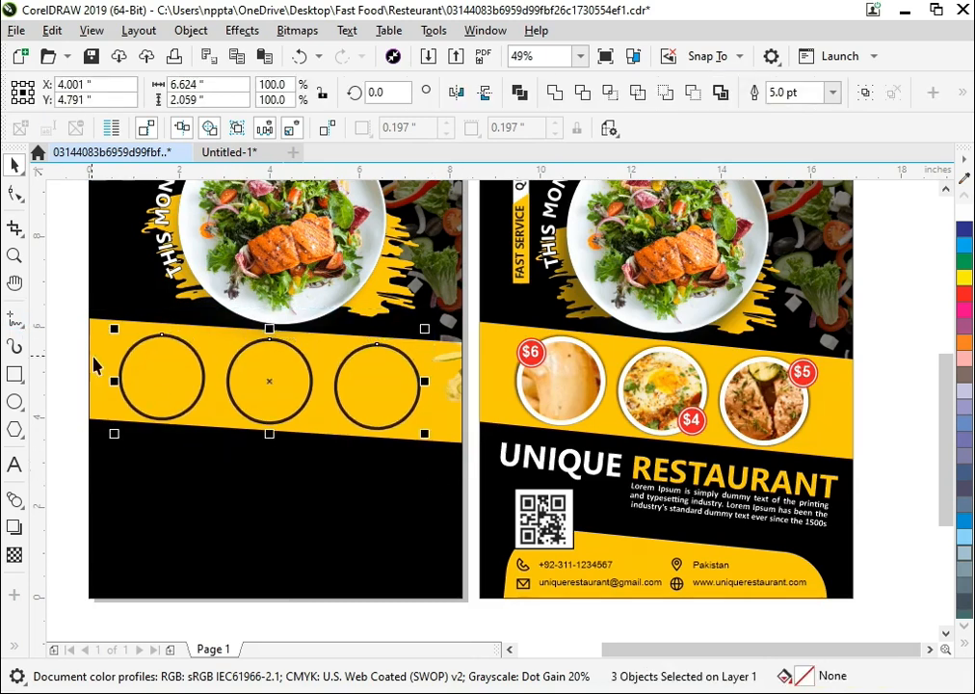
# Step: Fine-tune the left and middle circles slightly upward to match the band's slope
pyautogui.click(146, 374)
pyautogui.keyDown('shift'); pyautogui.click(279, 400); pyautogui.keyUp('shift')
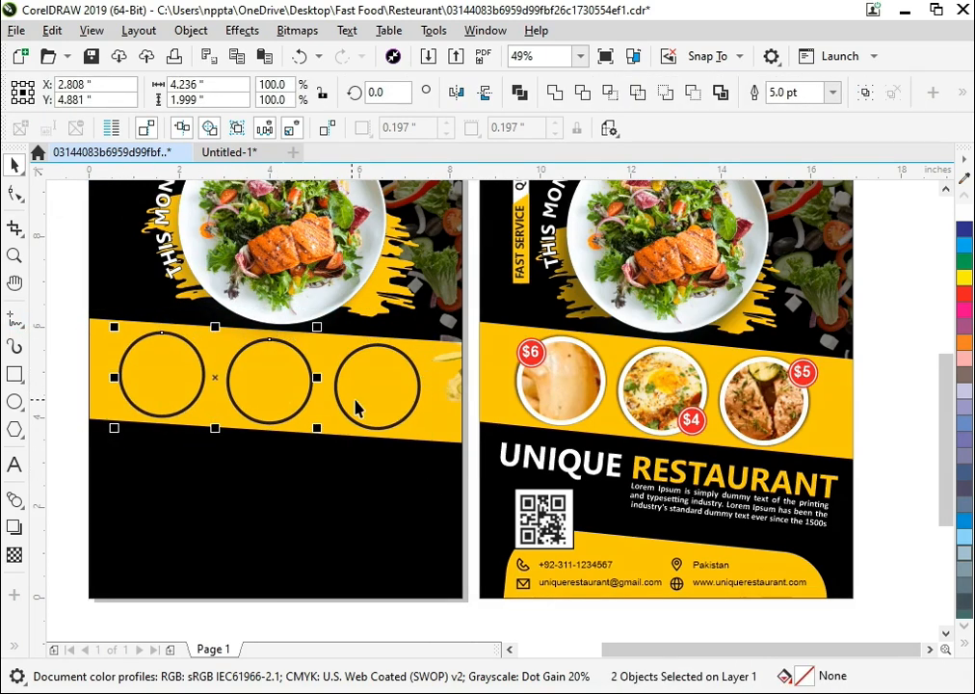
pyautogui.click(381, 403)
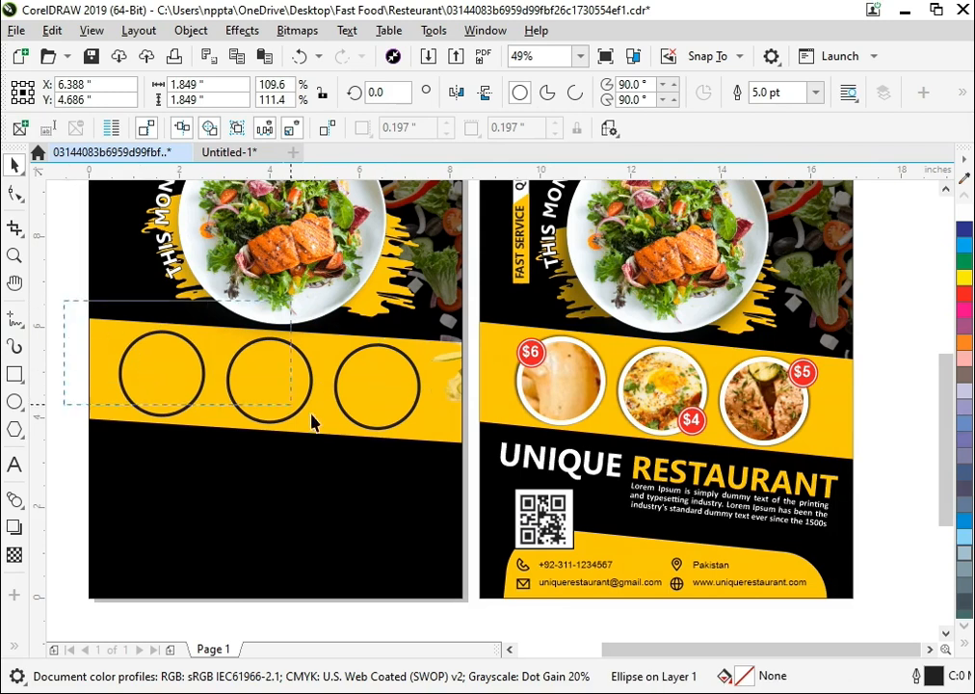
# Step: Give all three circles a white outline 8 pt wide
pyautogui.moveTo(311, 416); pyautogui.dragTo(465, 490)
pyautogui.rightClick(964, 211)
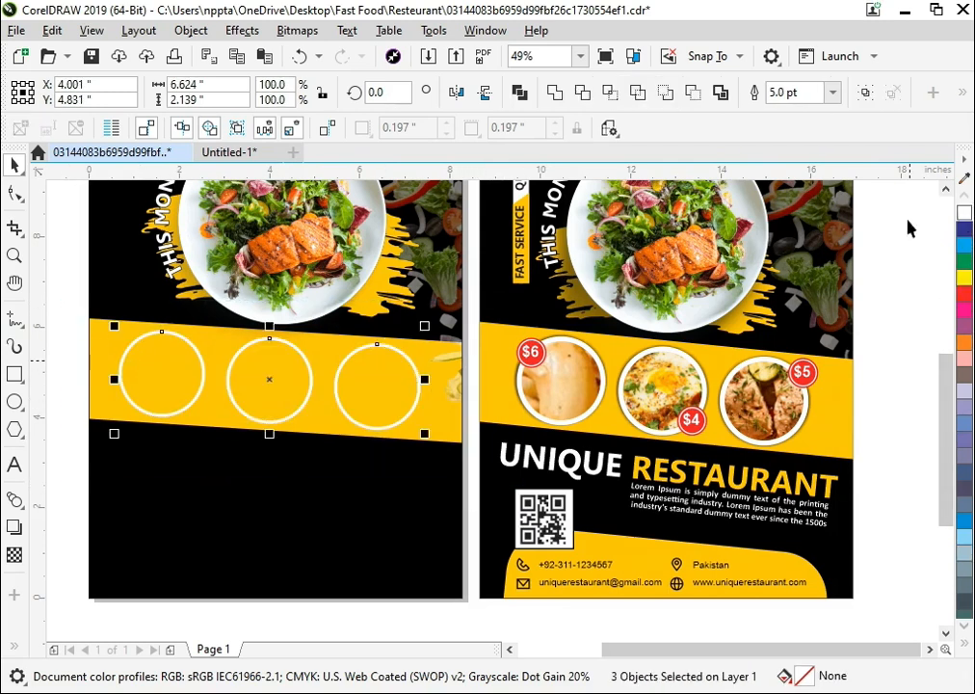
pyautogui.press('F12')
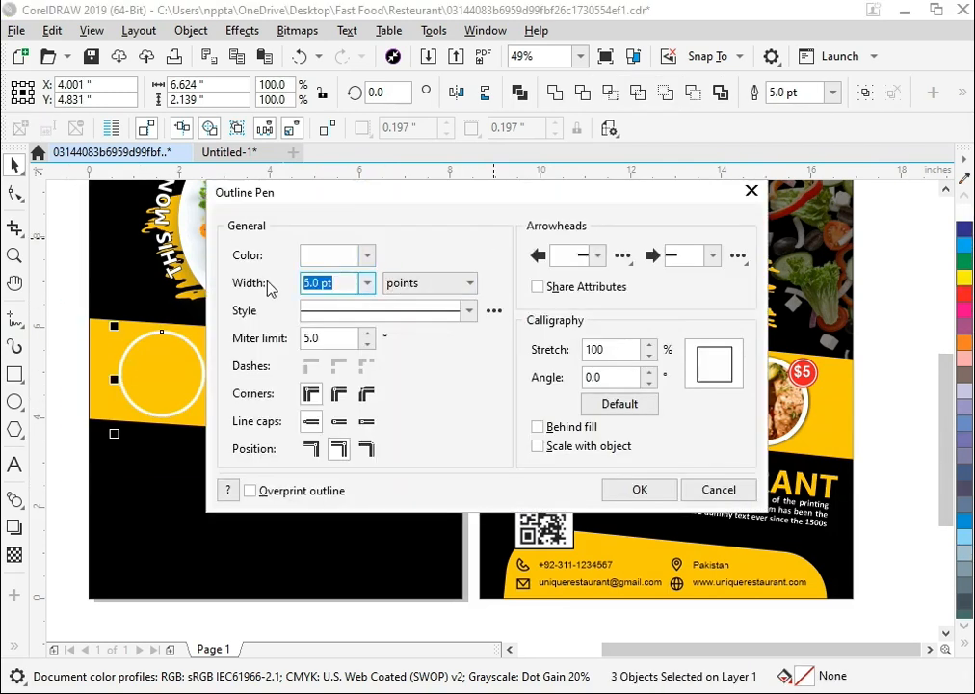
pyautogui.write('8')
pyautogui.press('Return')
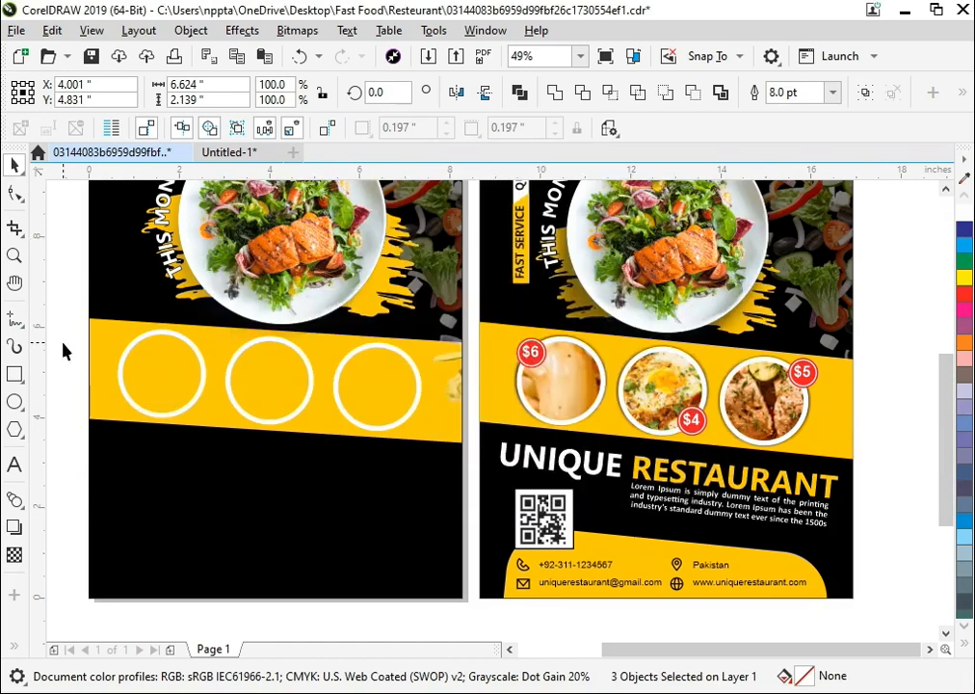
pyautogui.click(65, 352)
# Step: Copy the maxresdefault, photo and poached-fish pictures from the Resteurant folder in File Explorer and paste them into the CorelDRAW flyer document
pyautogui.click(589, 692)
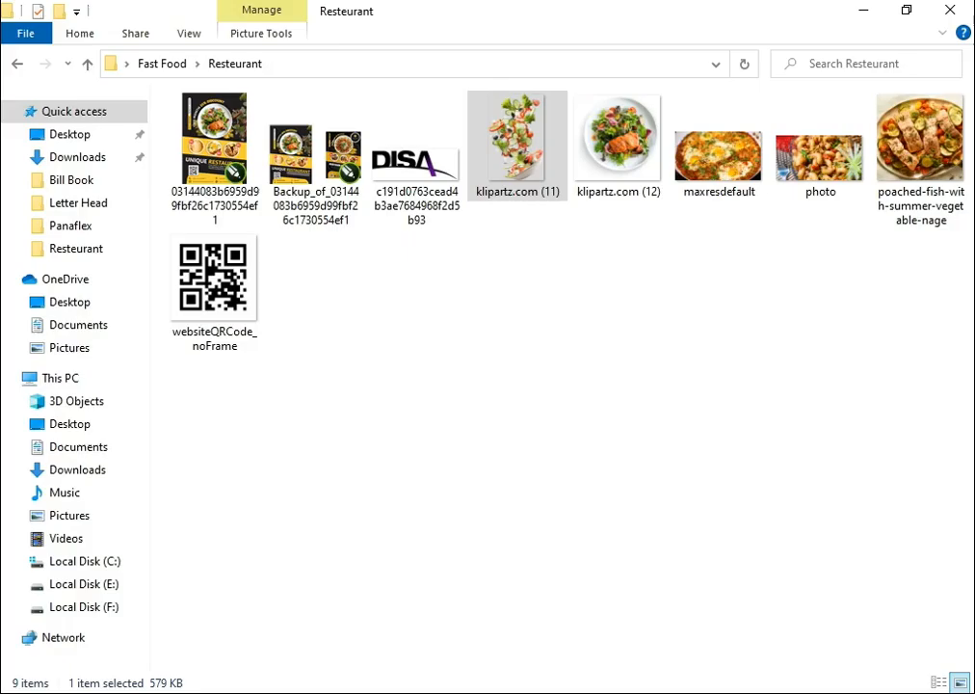
pyautogui.click(747, 188)
pyautogui.keyDown('ctrl'); pyautogui.click(832, 191); pyautogui.keyUp('ctrl')
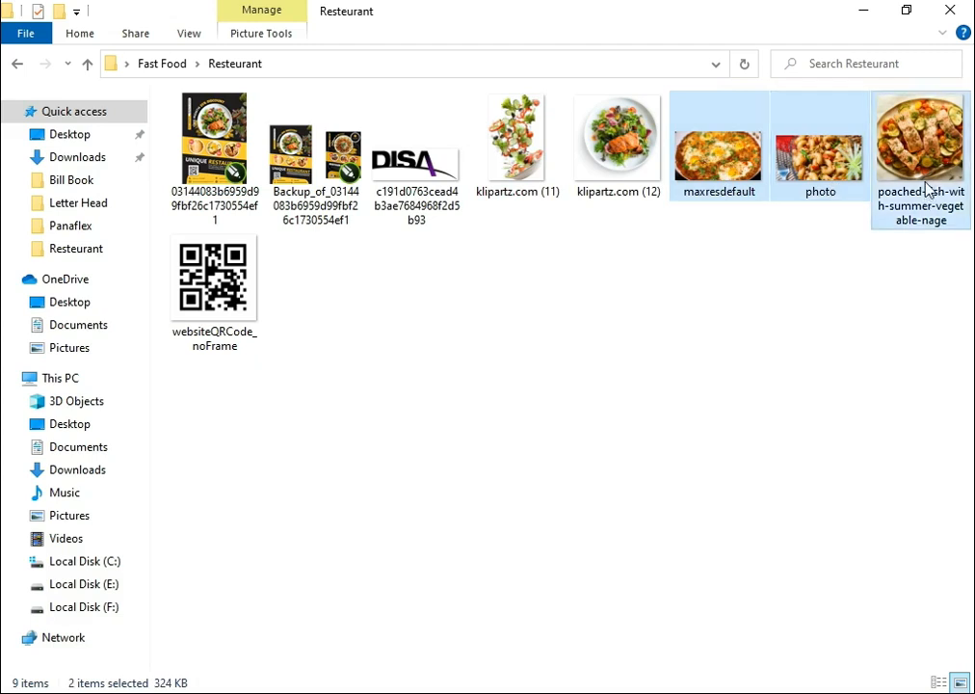
pyautogui.moveTo(940, 294); pyautogui.dragTo(736, 169)
pyautogui.click(863, 11)
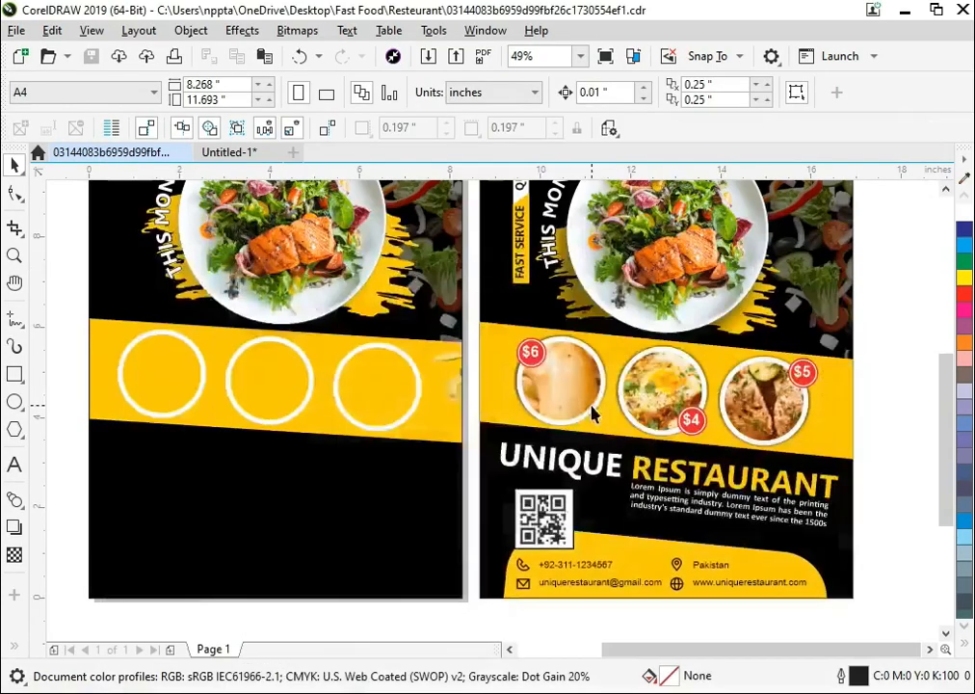
pyautogui.hotkey('ctrl', 'v')
pyautogui.press('F4')
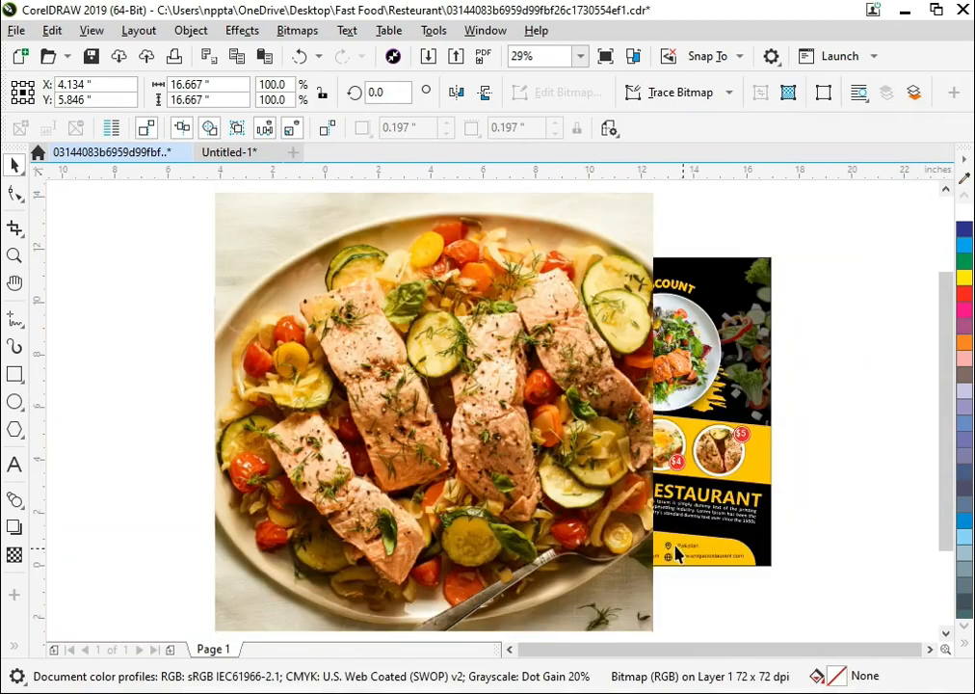
# Step: Scale the poached-fish picture and the pasta picture down to 32% each
pyautogui.moveTo(676, 552); pyautogui.dragTo(359, 552)
pyautogui.hotkey('ctrl', 'z')
pyautogui.click(579, 246)
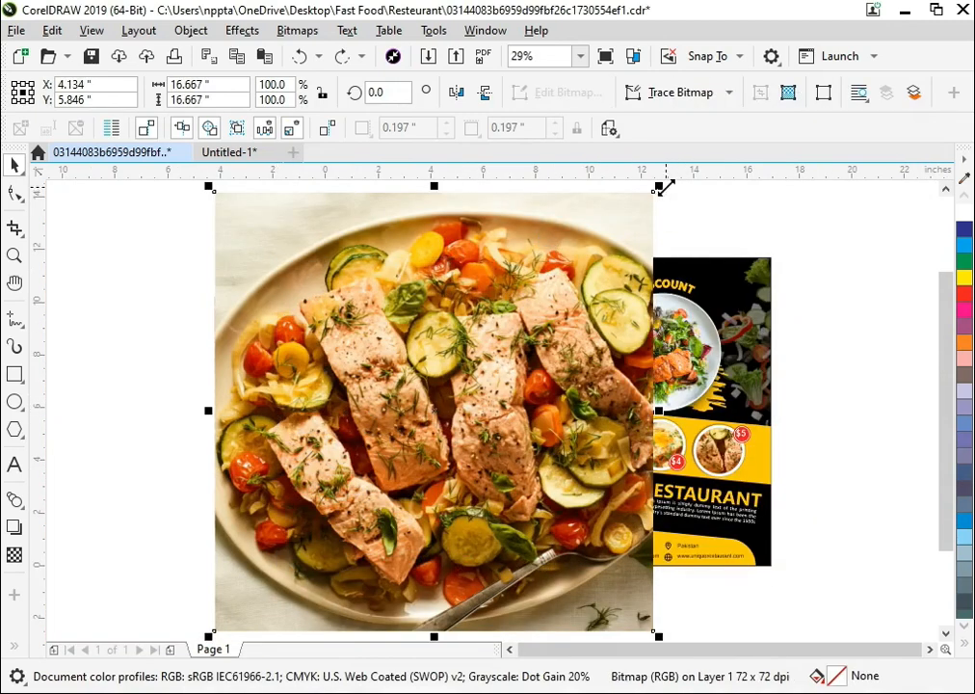
pyautogui.moveTo(665, 188); pyautogui.dragTo(674, 337)
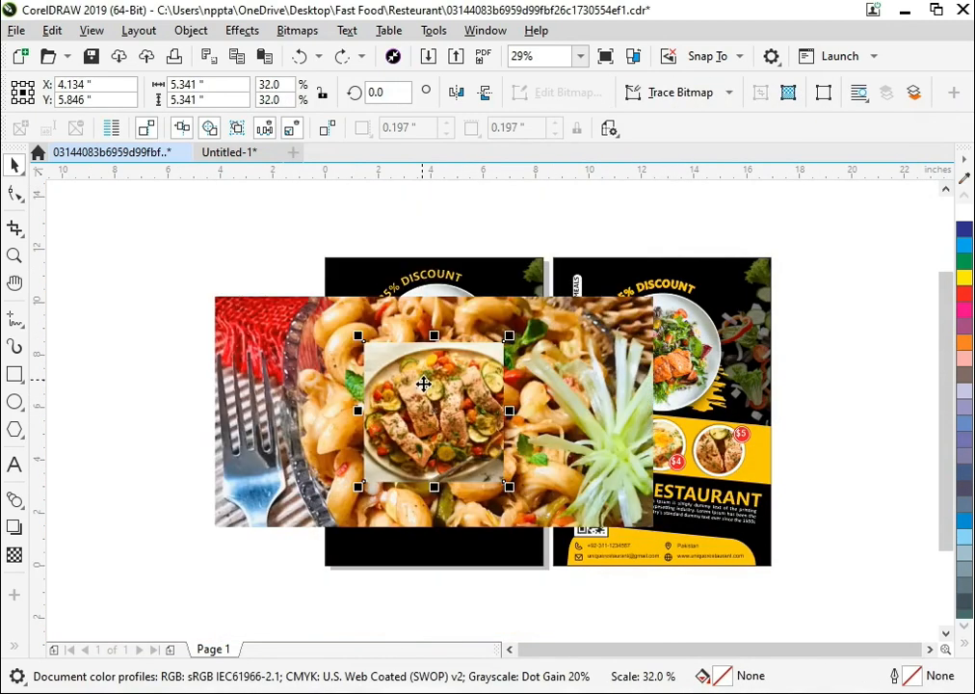
pyautogui.click(310, 347)
pyautogui.hotkey('ctrl', 'r')
# Step: Spread out the pasted pictures, moving the fish to the left of the page and the pasta above the egg dish
pyautogui.press('F2')
pyautogui.moveTo(291, 300); pyautogui.dragTo(694, 615)
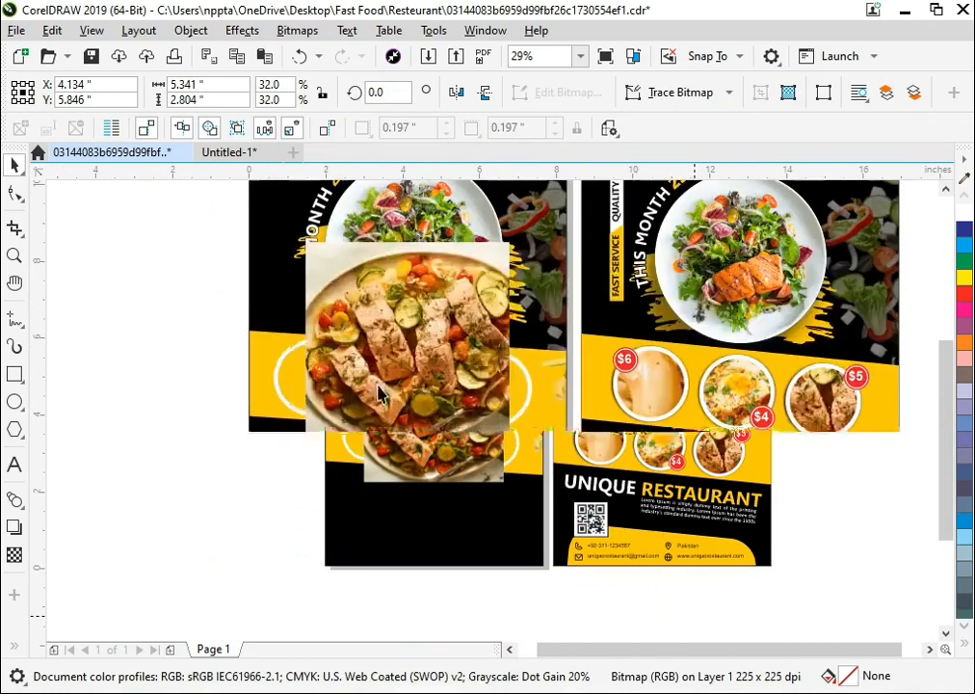
pyautogui.moveTo(377, 363); pyautogui.dragTo(143, 264)
pyautogui.moveTo(407, 345); pyautogui.dragTo(461, 263)
# Step: PowerClip each dish picture inside its own circle: the fish in the left, the egg dish in the middle and the pasta in the right
pyautogui.rightClick(255, 270)
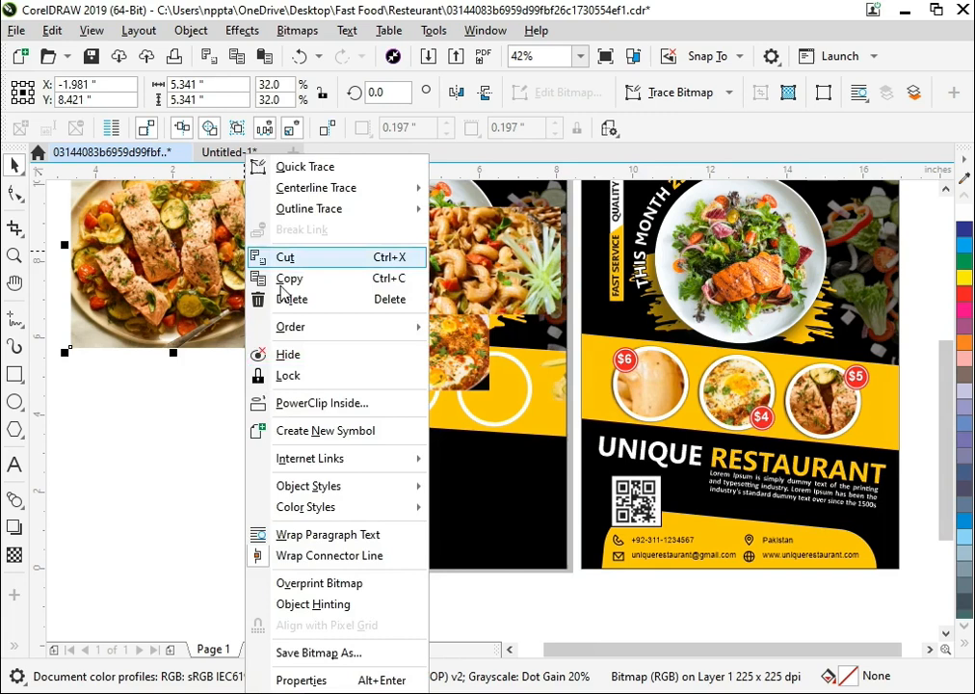
pyautogui.click(333, 403)
pyautogui.click(318, 394)
pyautogui.rightClick(348, 334)
pyautogui.click(416, 403)
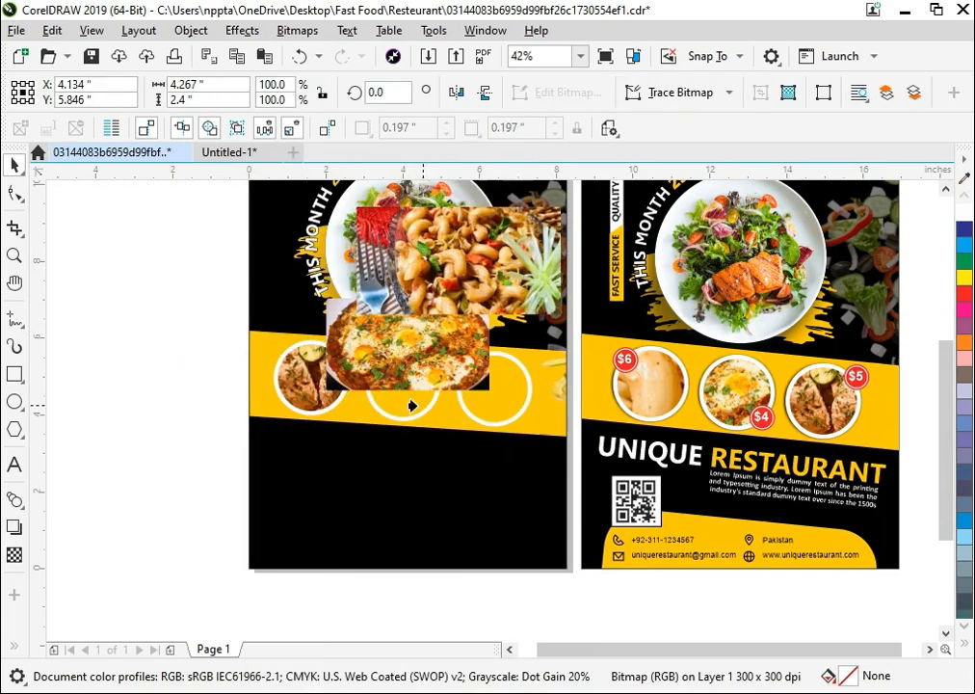
pyautogui.click(405, 388)
pyautogui.rightClick(438, 307)
pyautogui.click(496, 403)
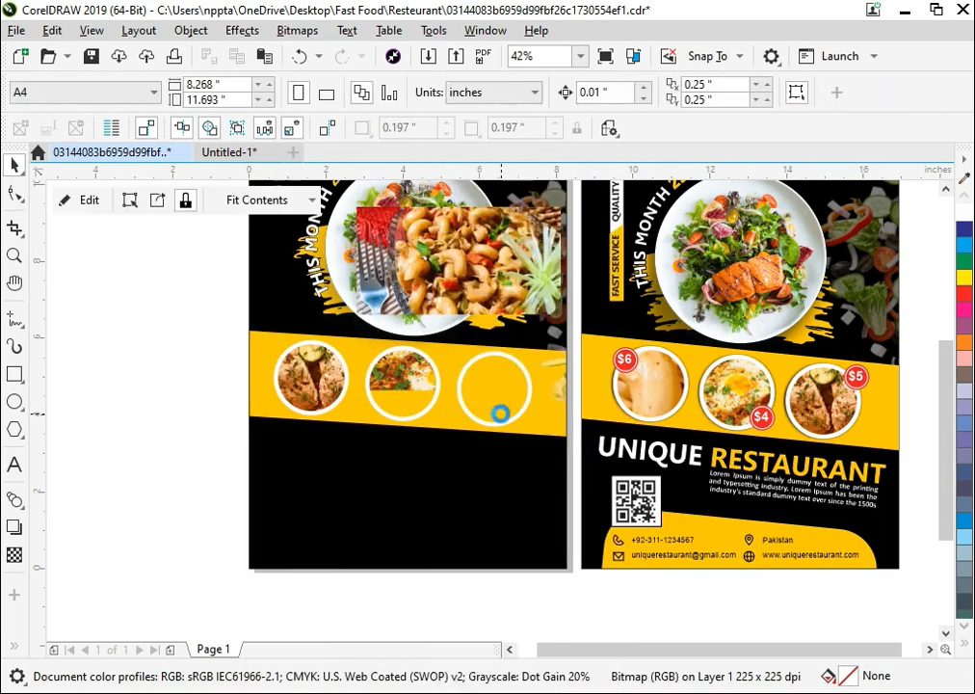
pyautogui.click(494, 388)
# Step: Edit the left circle's PowerClip, scale the fish picture down to show more of the dish, and finish editing
pyautogui.moveTo(684, 493); pyautogui.dragTo(691, 496)
pyautogui.doubleClick(207, 390)
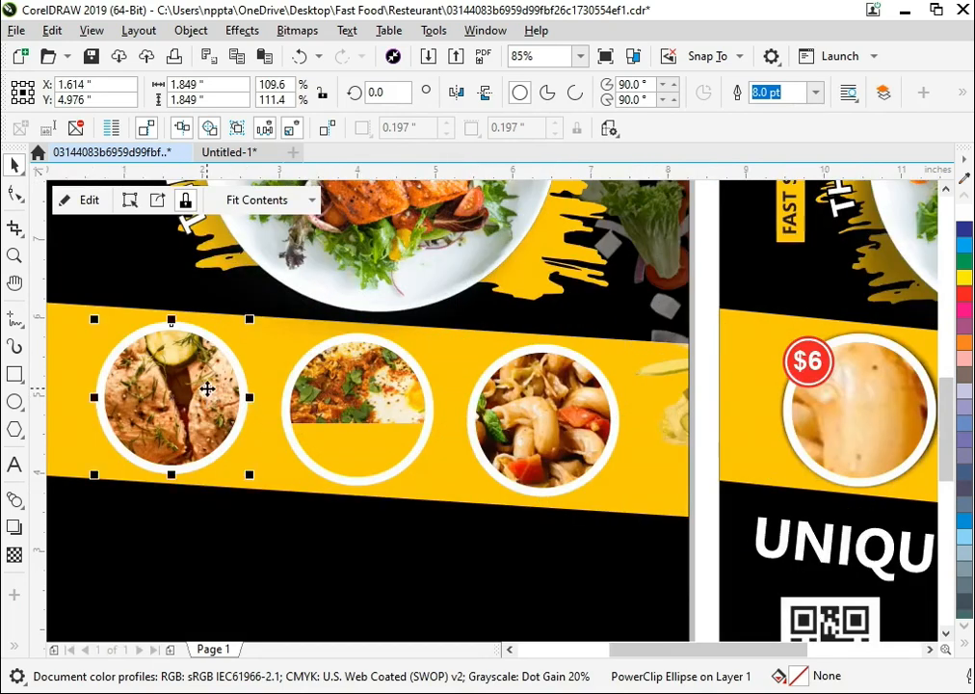
pyautogui.click(222, 414)
pyautogui.moveTo(386, 611); pyautogui.dragTo(262, 511)
pyautogui.click(78, 210)
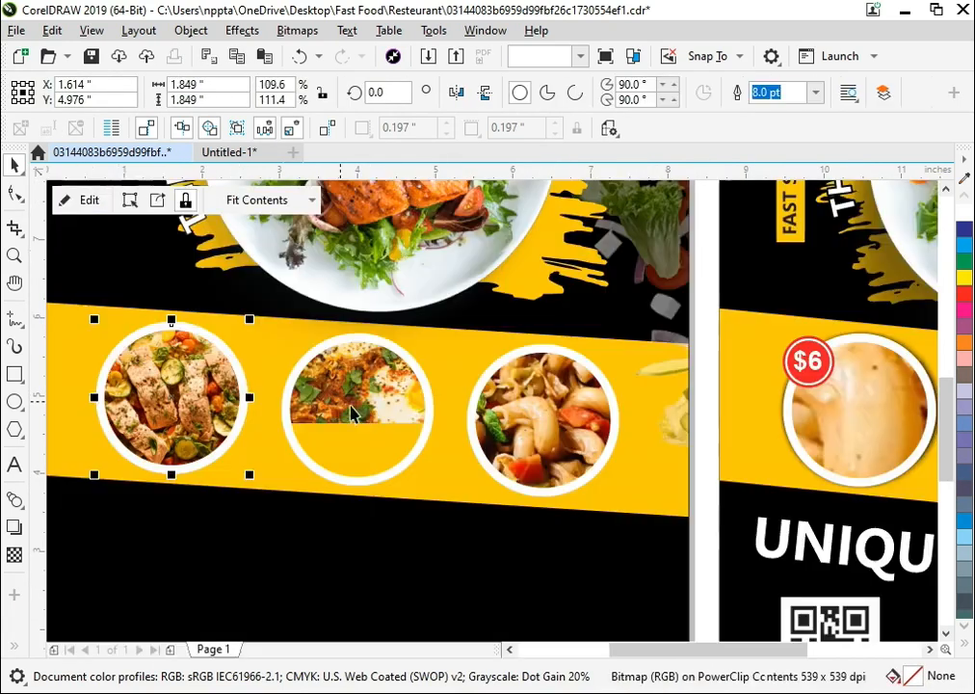
# Step: Edit the middle circle's PowerClip, move the egg picture down over the circle, scale it to 77% and finish editing
pyautogui.doubleClick(352, 410)
pyautogui.click(409, 348)
pyautogui.moveTo(429, 414); pyautogui.dragTo(429, 415)
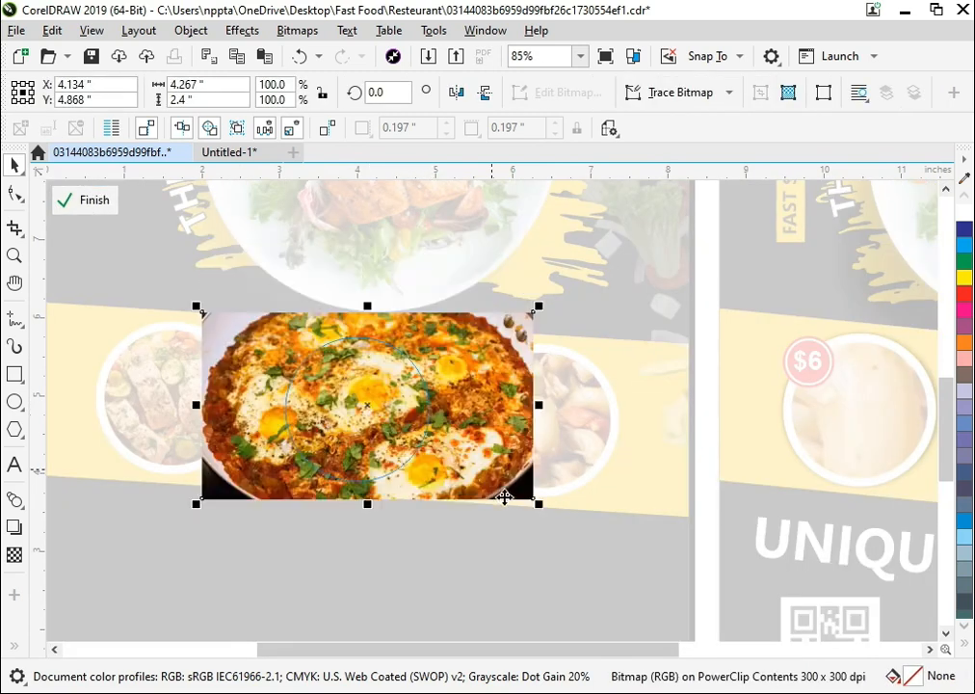
pyautogui.moveTo(541, 515); pyautogui.dragTo(503, 524)
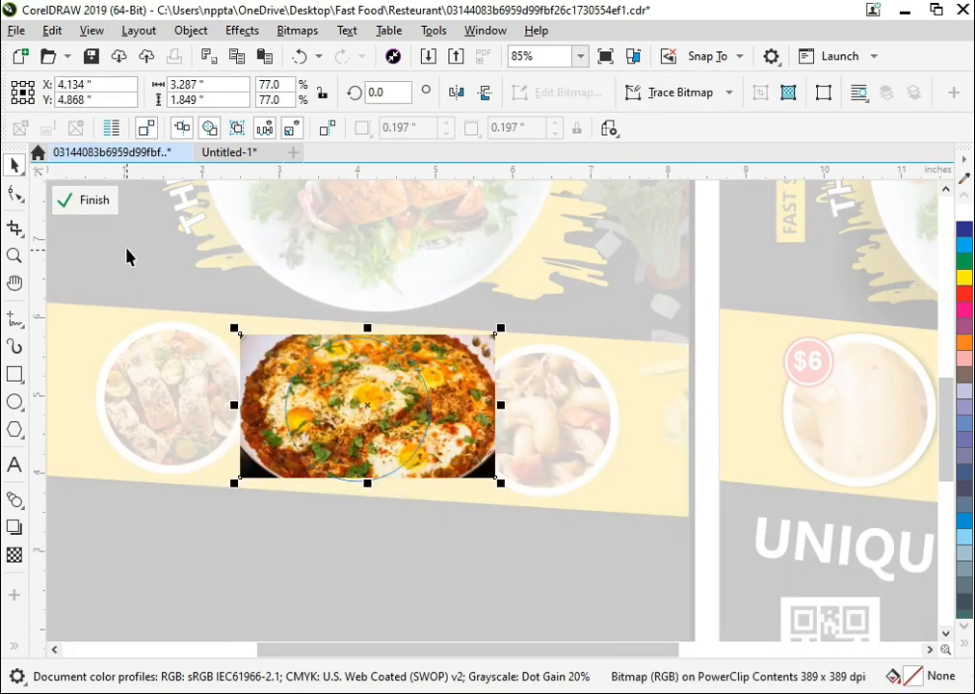
pyautogui.click(93, 202)
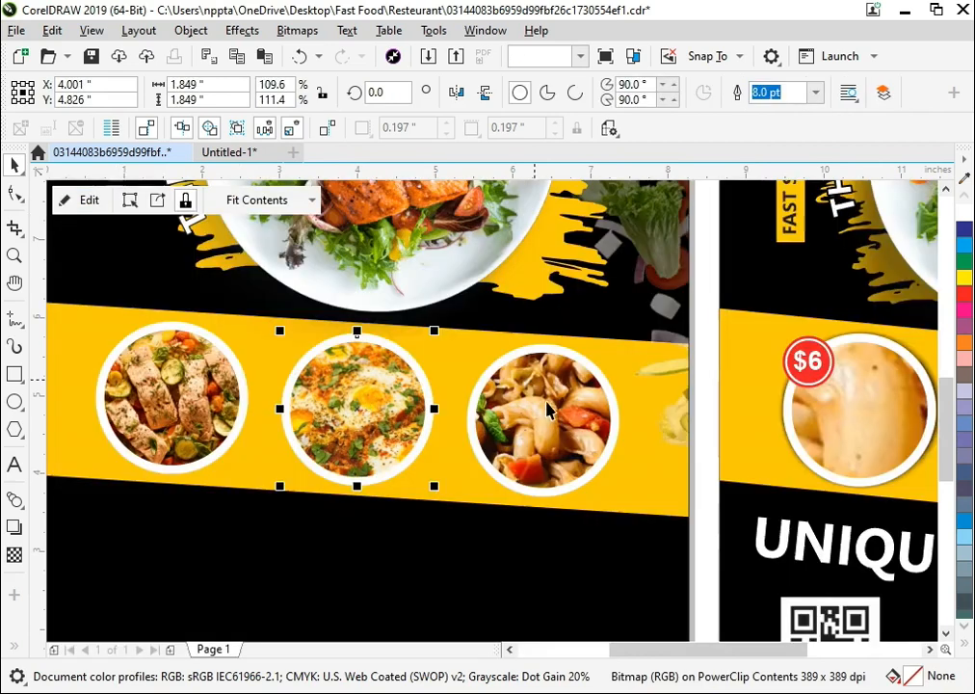
# Step: Edit the right circle's PowerClip, scale the pasta picture down to 21.2% and finish editing
pyautogui.click(546, 417)
pyautogui.doubleClick(546, 417)
pyautogui.moveTo(759, 303); pyautogui.dragTo(690, 302)
pyautogui.click(87, 201)
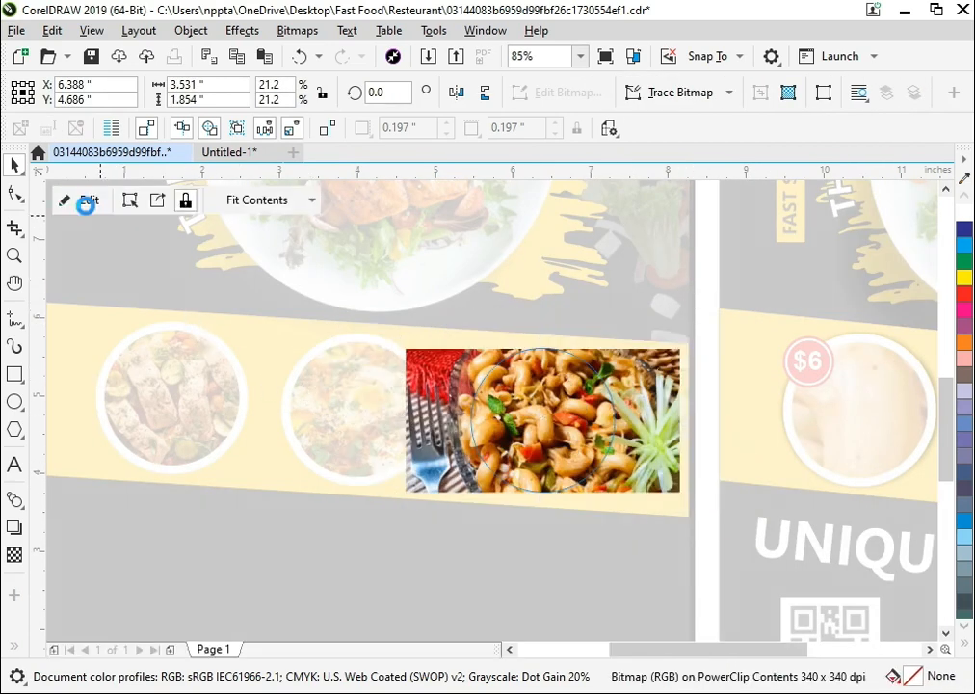
pyautogui.press('F2')
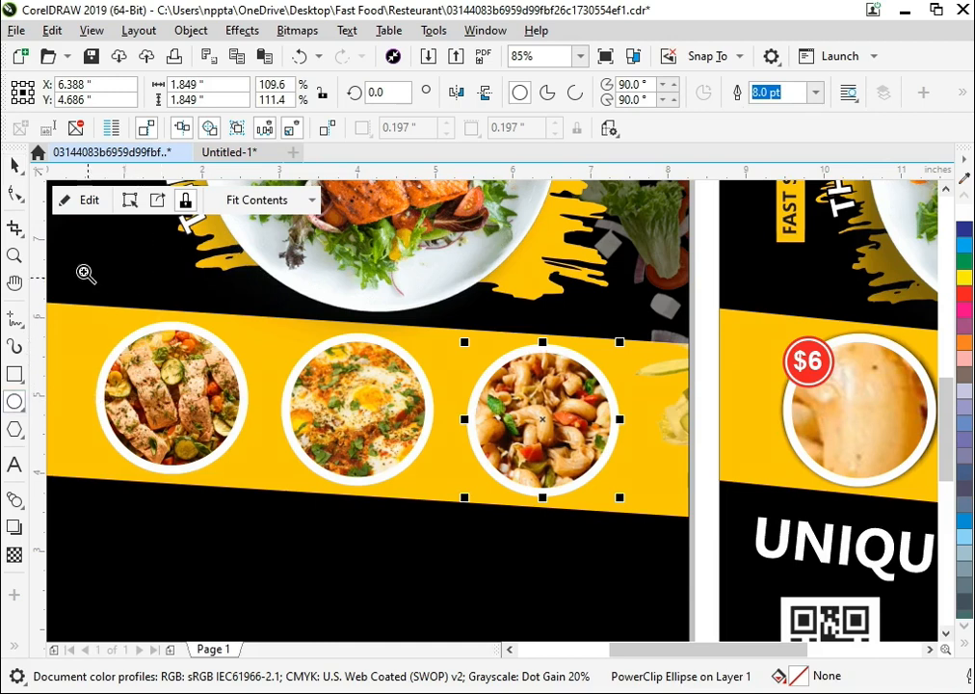
# Step: Draw a 0.7 by 0.7 inch circle over the upper-left edge of the fish picture and fill it red
pyautogui.moveTo(85, 272); pyautogui.dragTo(360, 522)
pyautogui.moveTo(252, 299); pyautogui.dragTo(364, 410)
pyautogui.write('.7')
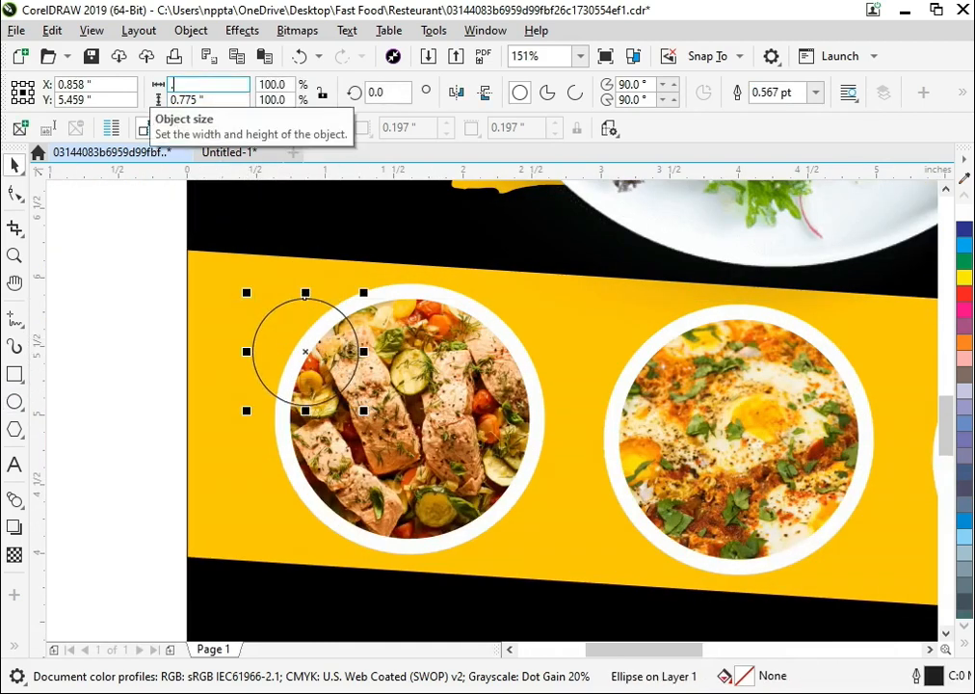
pyautogui.press('Tab')
pyautogui.write('.7')
pyautogui.press('Return')
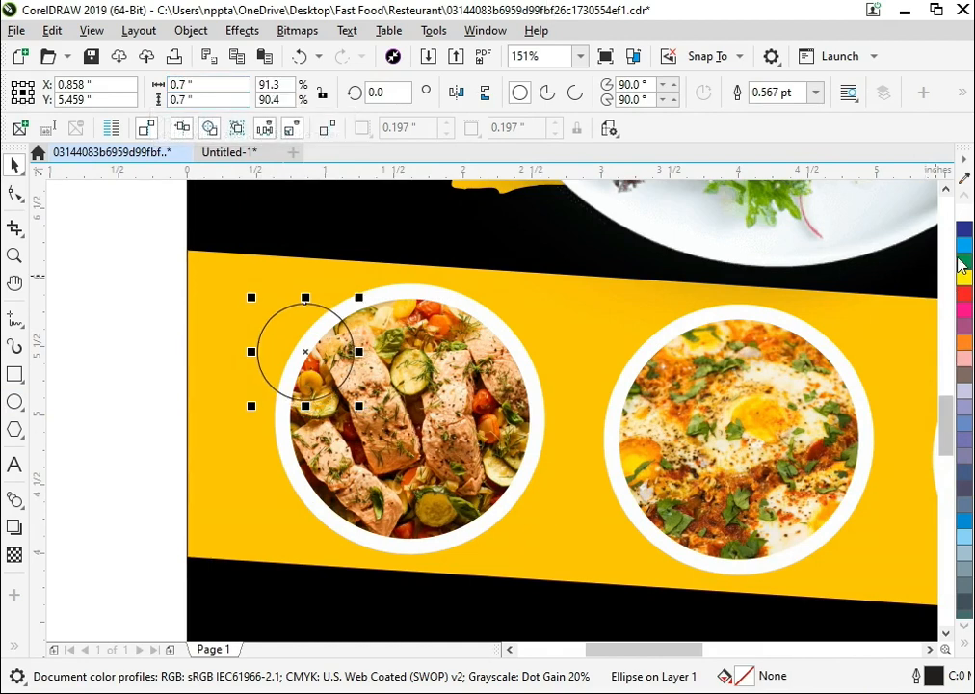
pyautogui.click(966, 305)
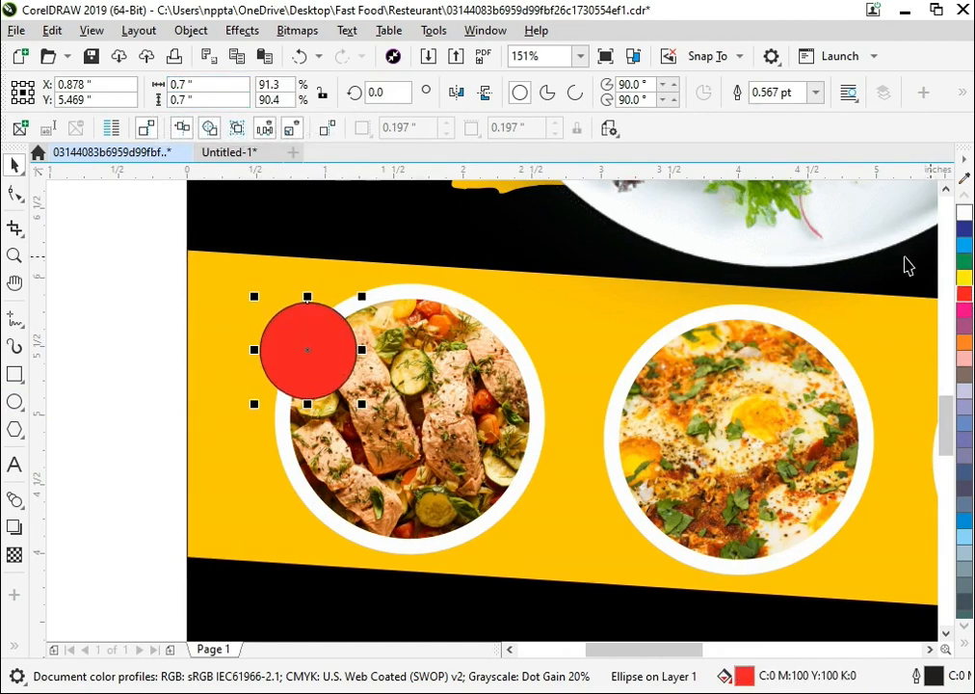
# Step: Make a concentric 0.55 inch copy inside the red circle and give the outer circle a white outline
pyautogui.moveTo(362, 404); pyautogui.dragTo(349, 392)
pyautogui.rightClick(349, 392)
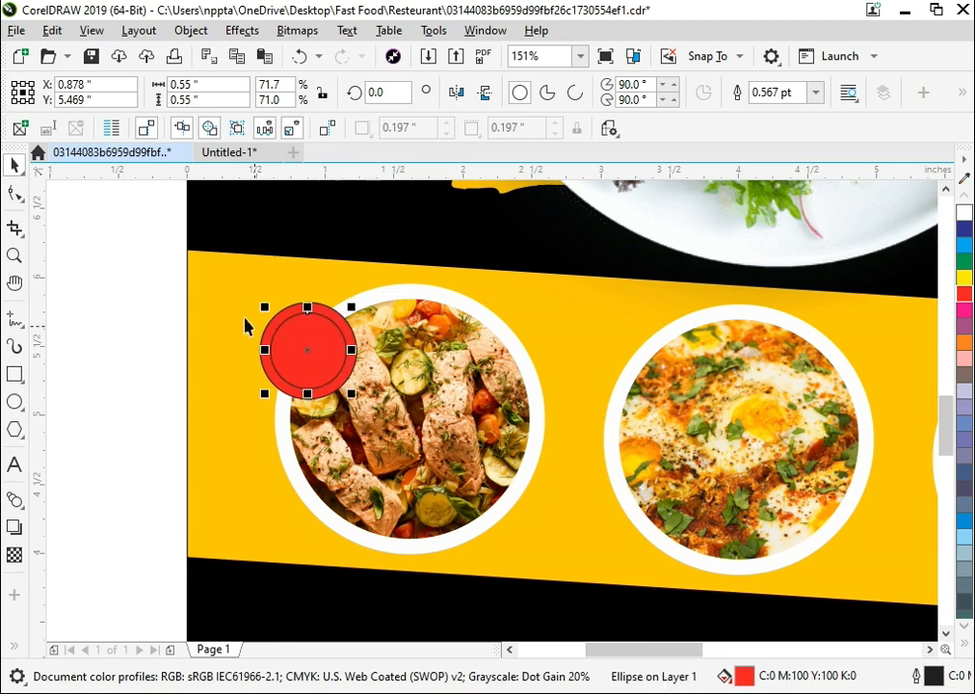
pyautogui.press('F2')
pyautogui.moveTo(197, 260); pyautogui.dragTo(520, 501)
pyautogui.click(307, 267)
pyautogui.click(348, 298)
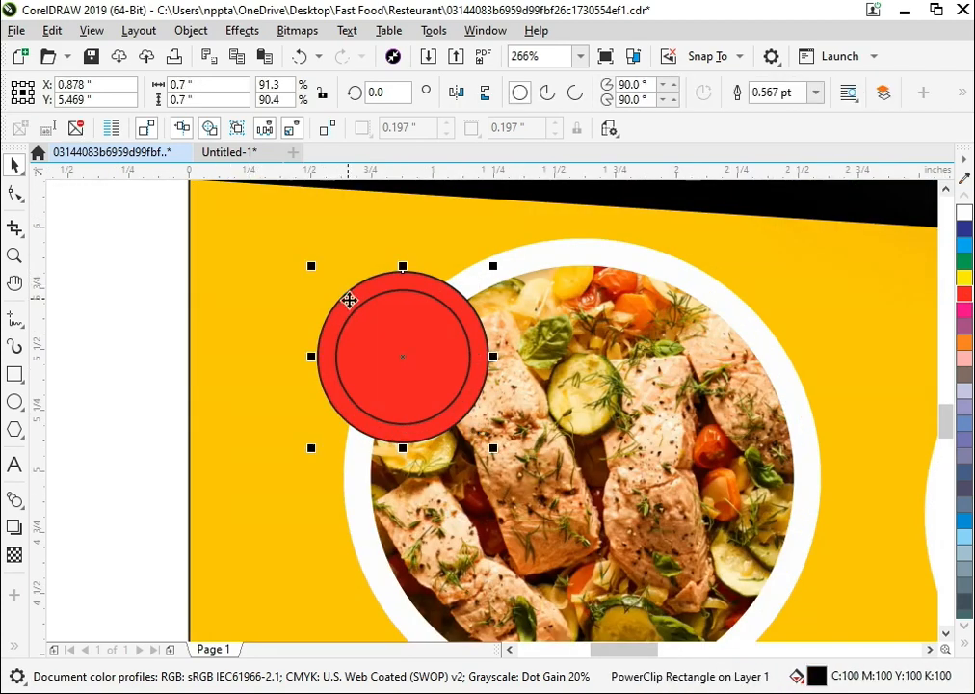
pyautogui.click(965, 644)
pyautogui.rightClick(898, 198)
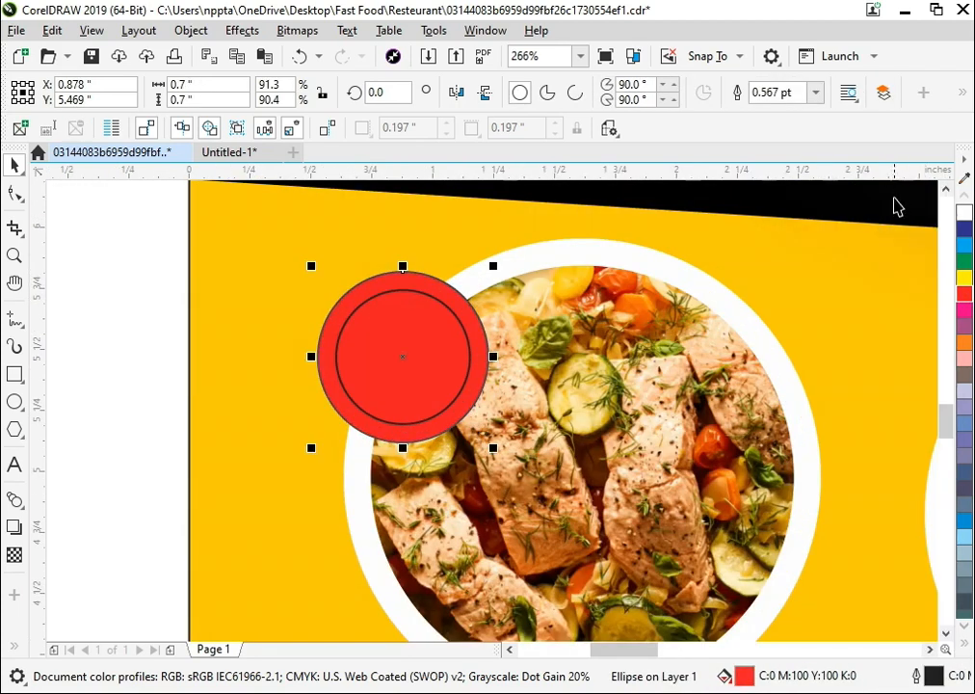
# Step: Give the inner red circle a white 1 pt outline and group the two circles
pyautogui.click(432, 356)
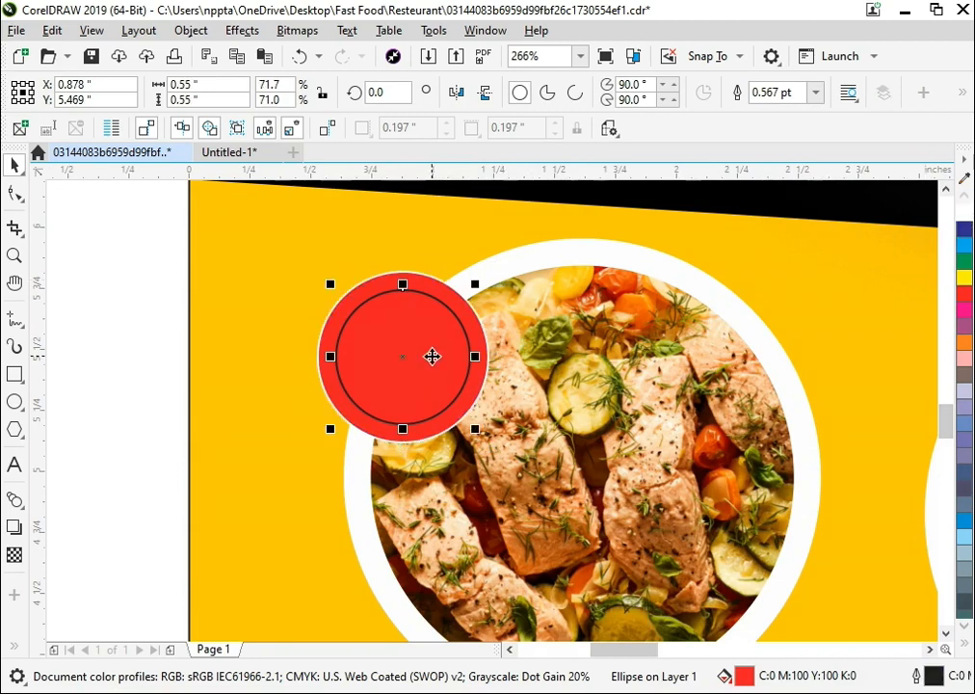
pyautogui.press('F12')
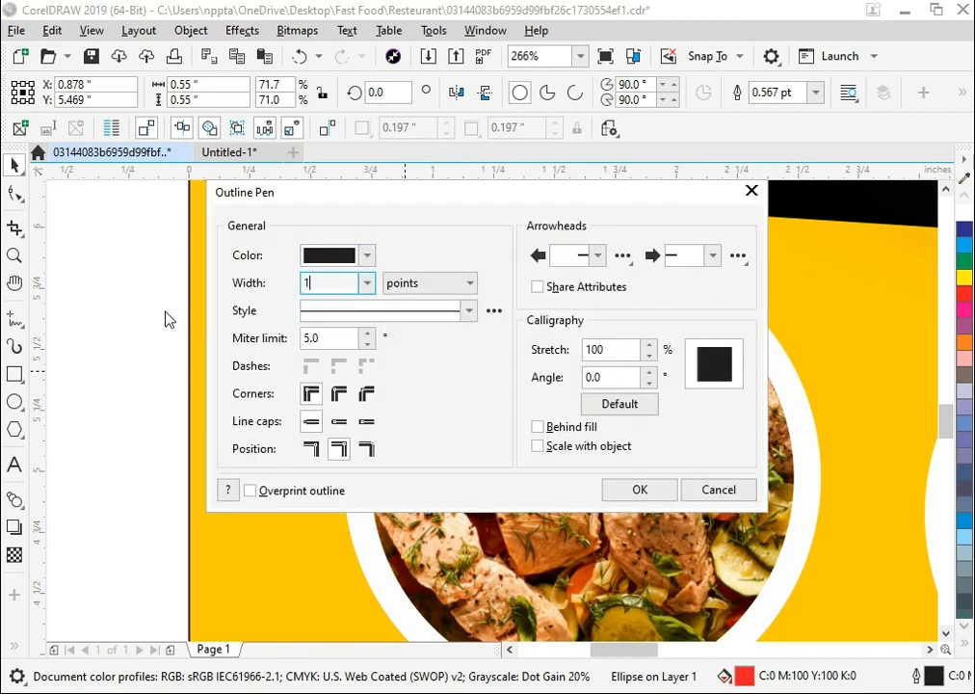
pyautogui.press('Return')
pyautogui.moveTo(98, 253); pyautogui.dragTo(519, 437)
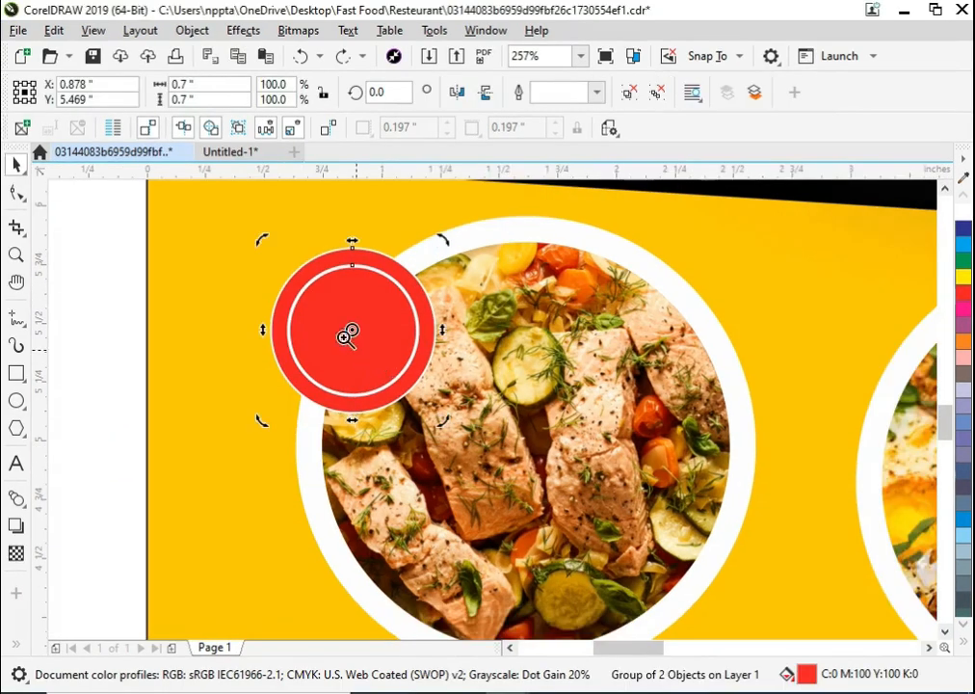
pyautogui.moveTo(504, 454); pyautogui.dragTo(508, 459)
# Step: Enlarge the inner circle of the group about its centre to about 0.6 inches
pyautogui.keyDown('ctrl'); pyautogui.click(438, 408); pyautogui.keyUp('ctrl')
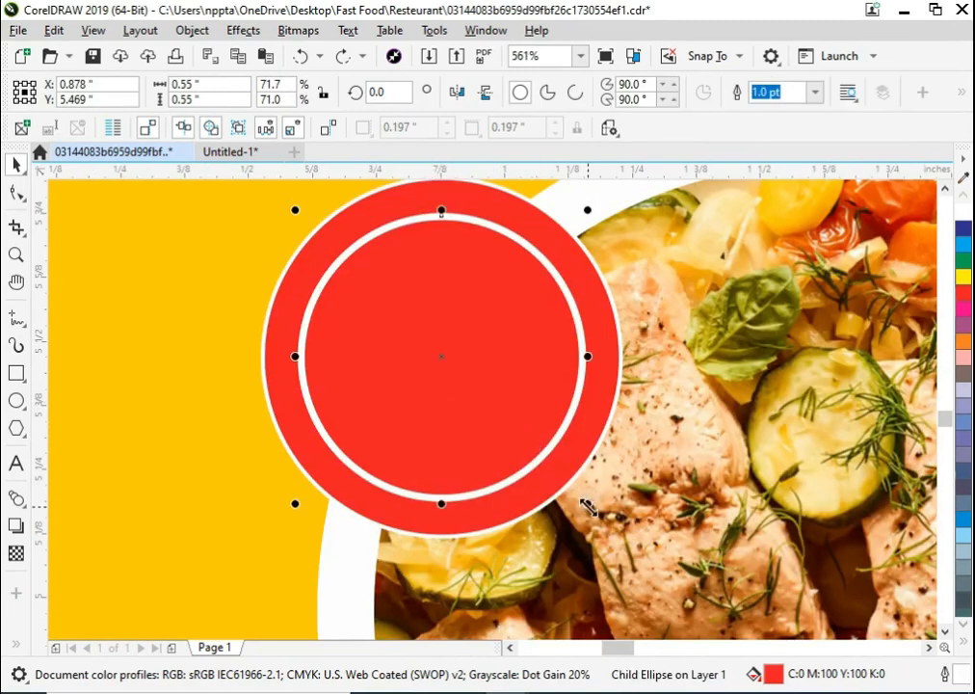
pyautogui.moveTo(587, 508); pyautogui.dragTo(598, 518)
pyautogui.scroll(-3, 529, 503)
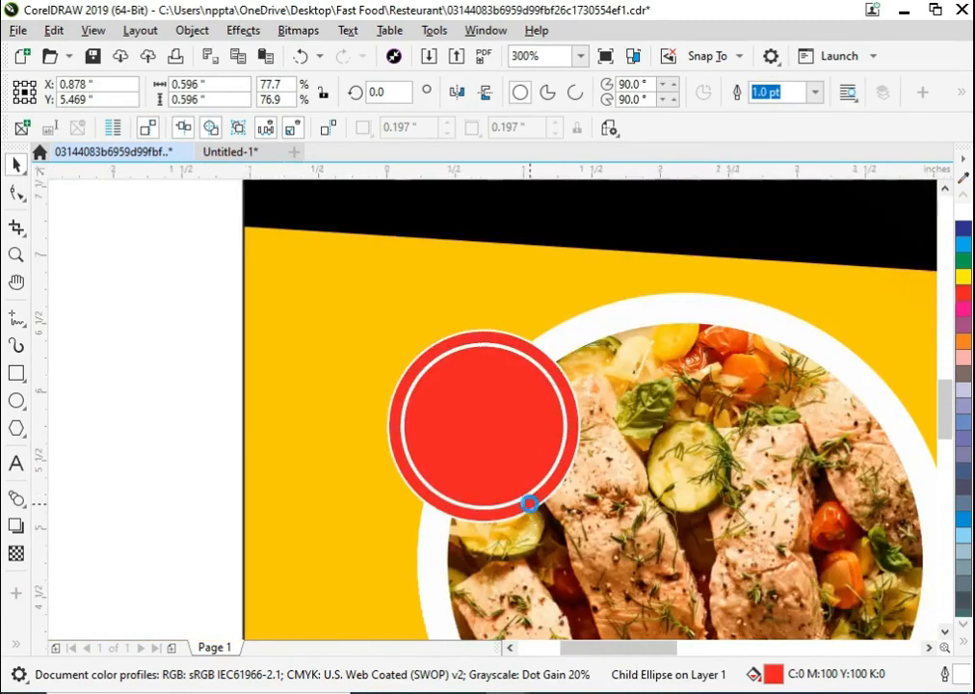
pyautogui.scroll(-1, 530, 503)
pyautogui.click(398, 496)
# Step: Compare the red badge on the fish picture with the price badges of the reference flyer
pyautogui.scroll(-1, 396, 496)
pyautogui.press('F2')
pyautogui.moveTo(334, 381); pyautogui.dragTo(964, 650)
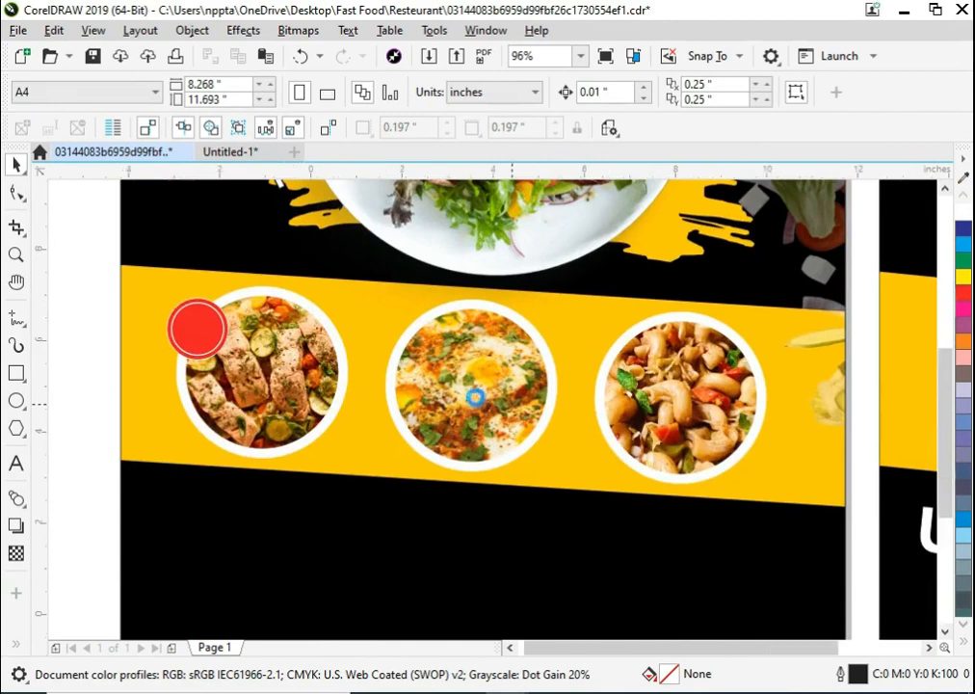
pyautogui.scroll(-2, 475, 398)
pyautogui.moveTo(457, 396); pyautogui.dragTo(661, 463)
pyautogui.press('F4')
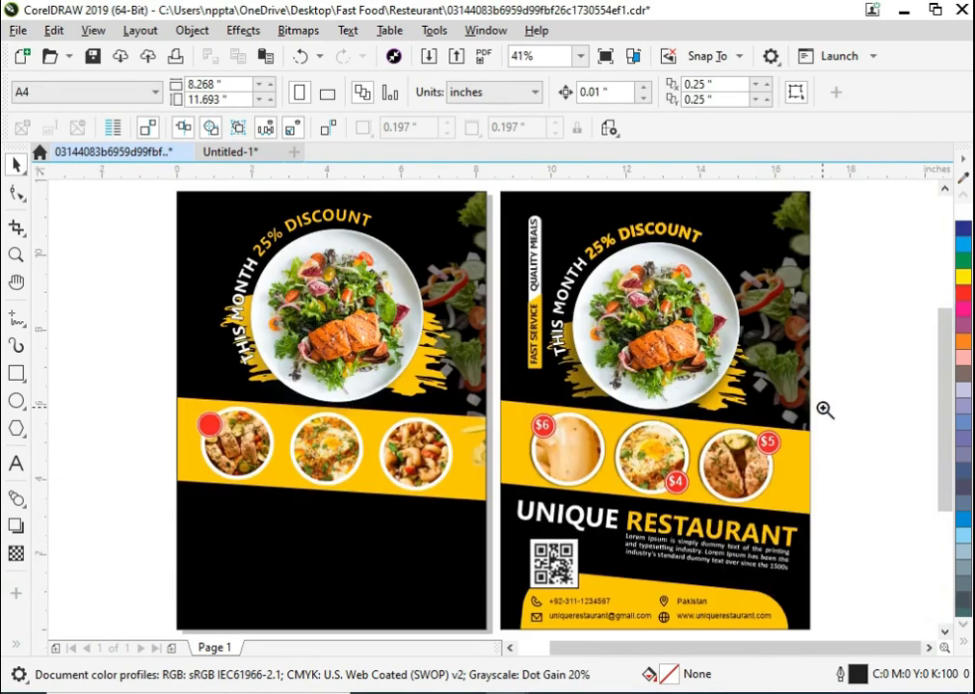
pyautogui.scroll(1, 241, 414)
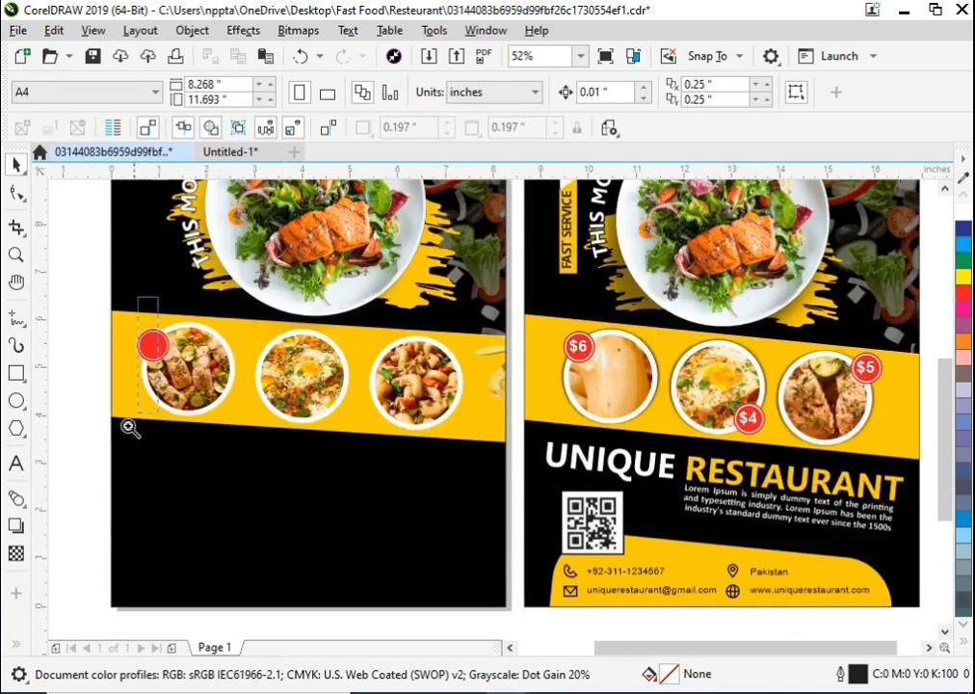
# Step: Add the text 6$ in 14 pt Arial inside the red badge and make it bold
pyautogui.moveTo(130, 430); pyautogui.dragTo(88, 465)
pyautogui.click(17, 465)
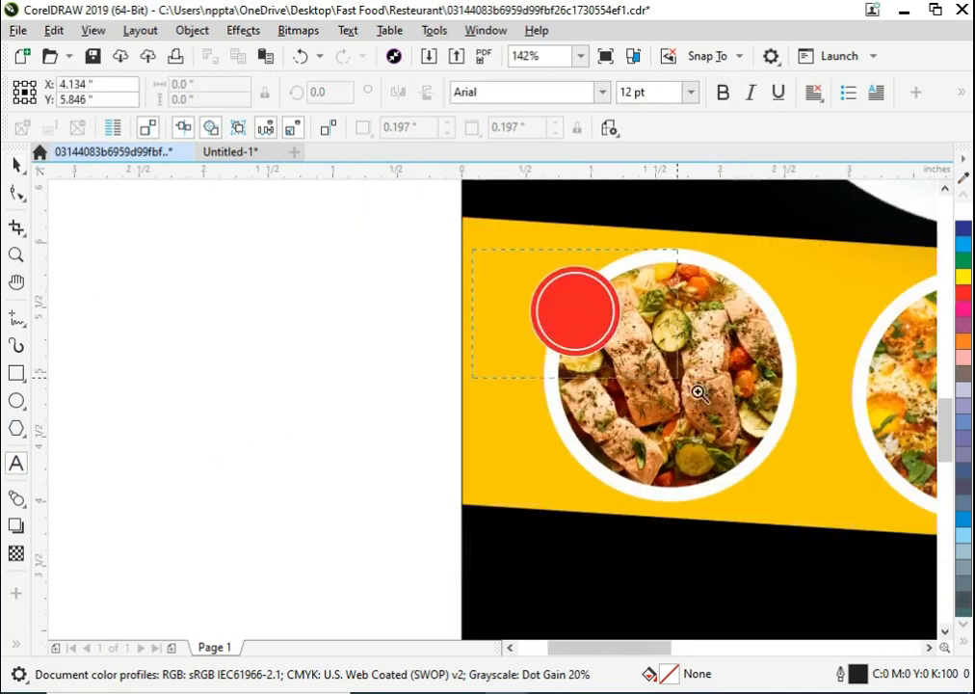
pyautogui.scroll(4, 708, 295)
pyautogui.click(344, 367)
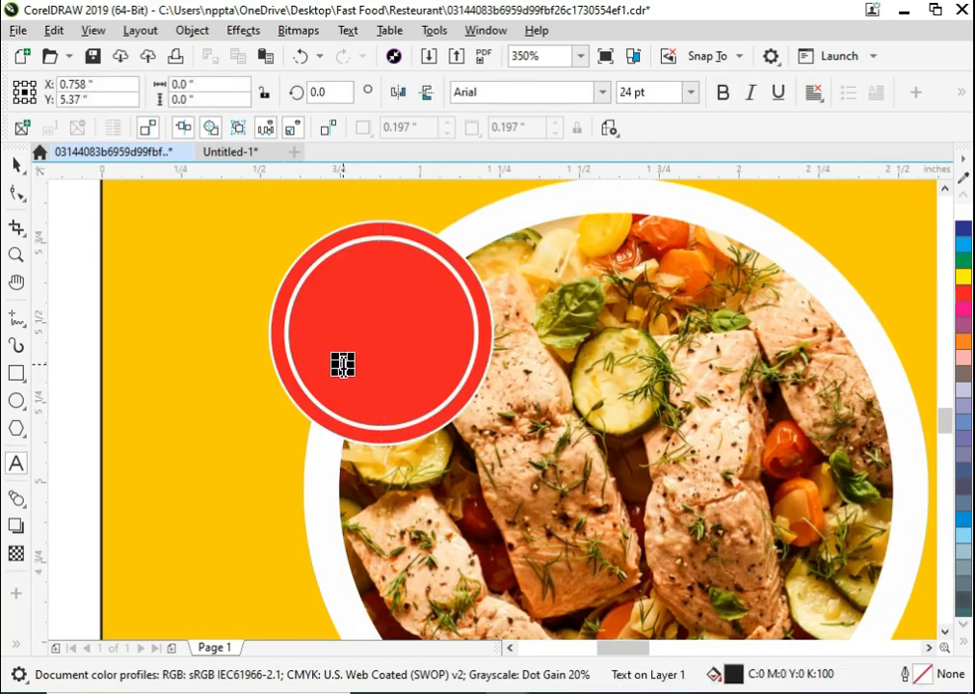
pyautogui.click(343, 366)
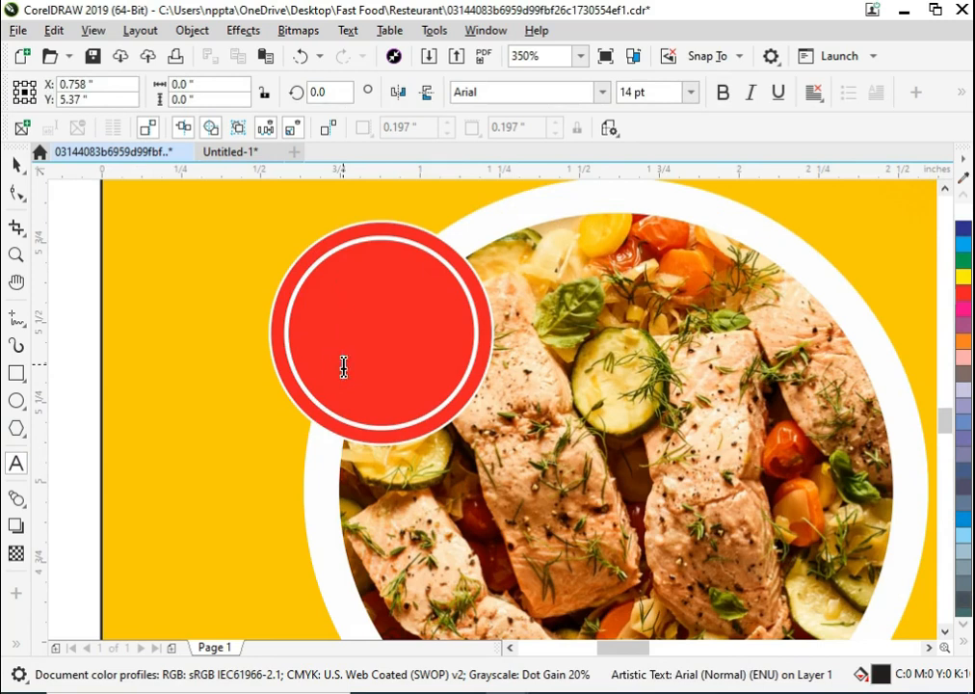
pyautogui.hotkey('ctrl', 'a')
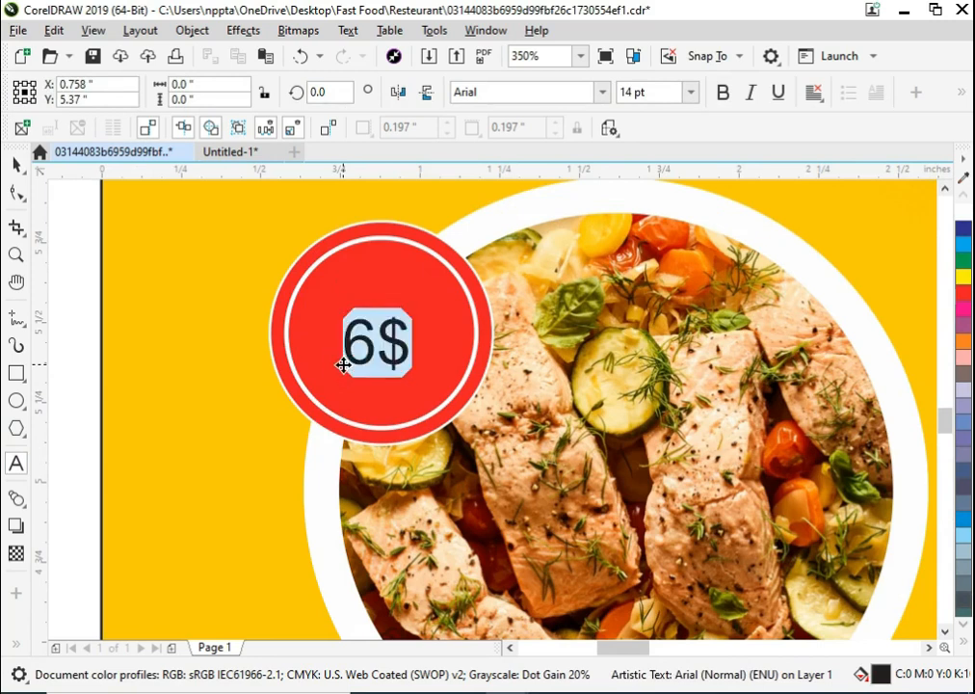
pyautogui.hotkey('ctrl', 'b')
# Step: Edit the badge text so that it reads $6
pyautogui.scroll(-4, 372, 371)
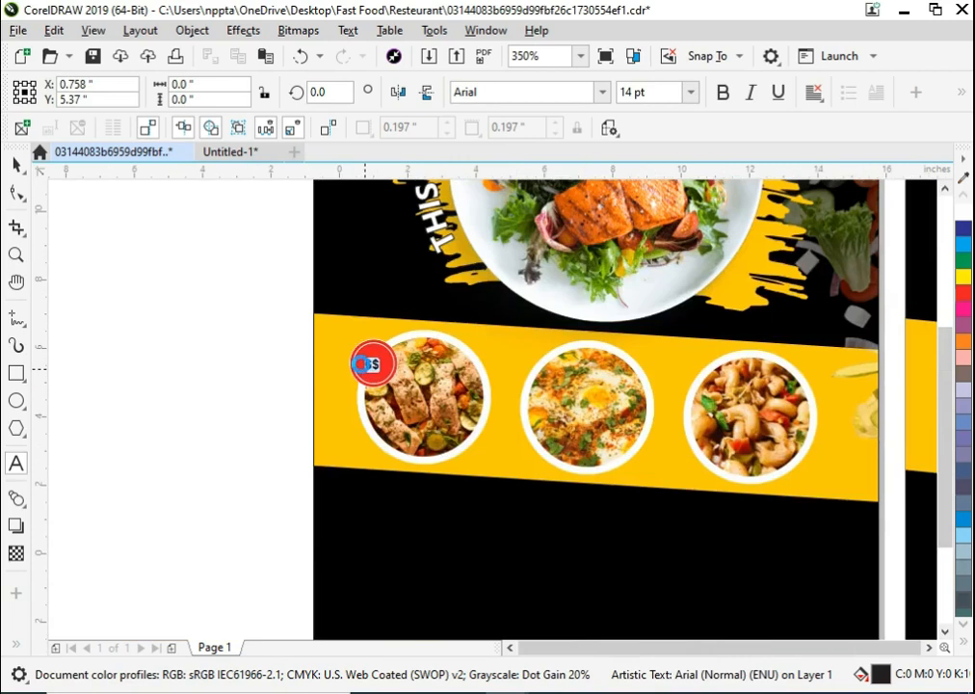
pyautogui.scroll(-10, 371, 368)
pyautogui.moveTo(330, 333); pyautogui.dragTo(456, 415)
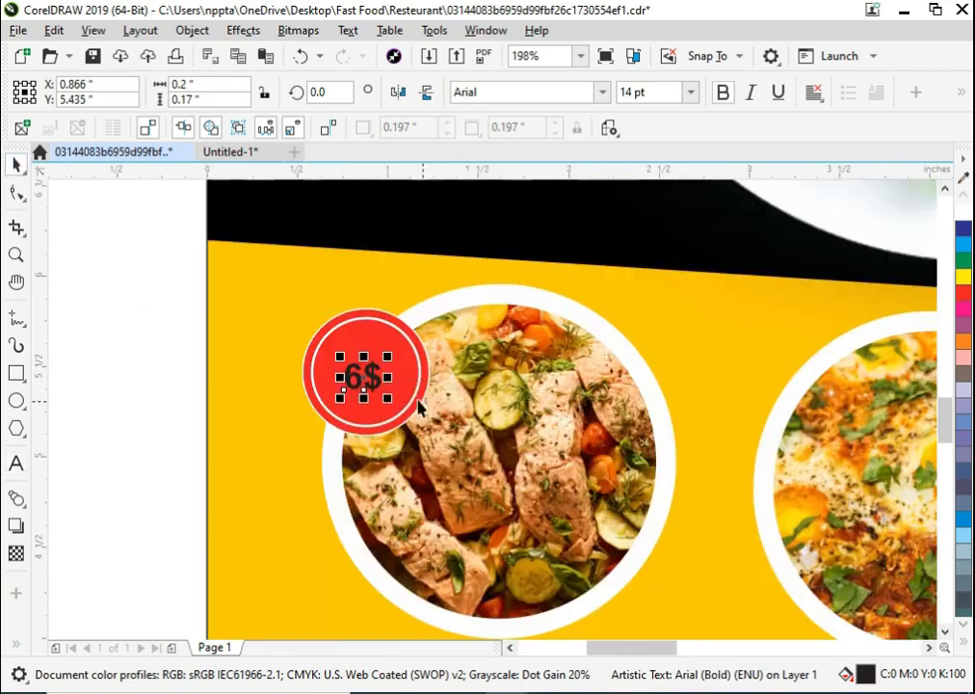
pyautogui.doubleClick(383, 393)
pyautogui.moveTo(380, 387); pyautogui.dragTo(341, 389)
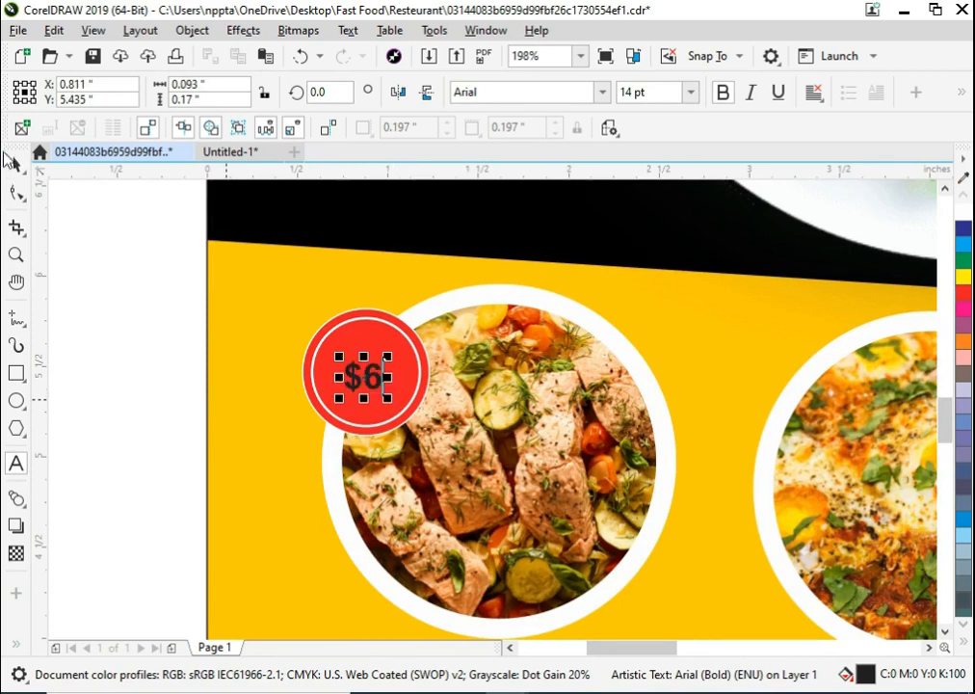
# Step: Centre the $6 text in the badge, enlarge it to about 27.9 pt and colour it white
pyautogui.scroll(3, 472, 490)
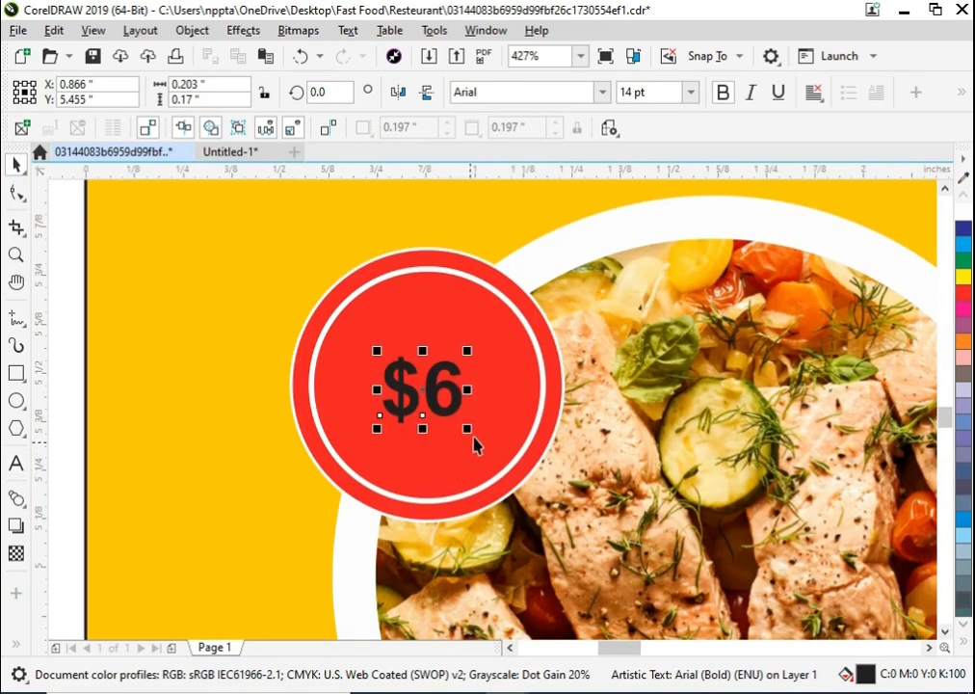
pyautogui.moveTo(467, 432); pyautogui.dragTo(505, 488)
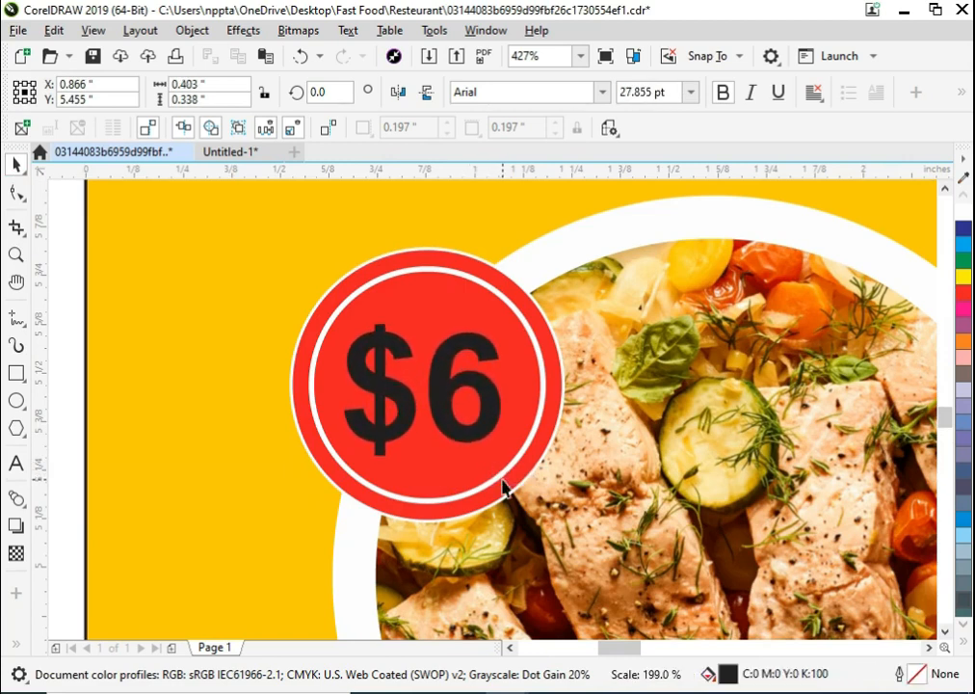
pyautogui.click(966, 213)
pyautogui.scroll(-2, 437, 378)
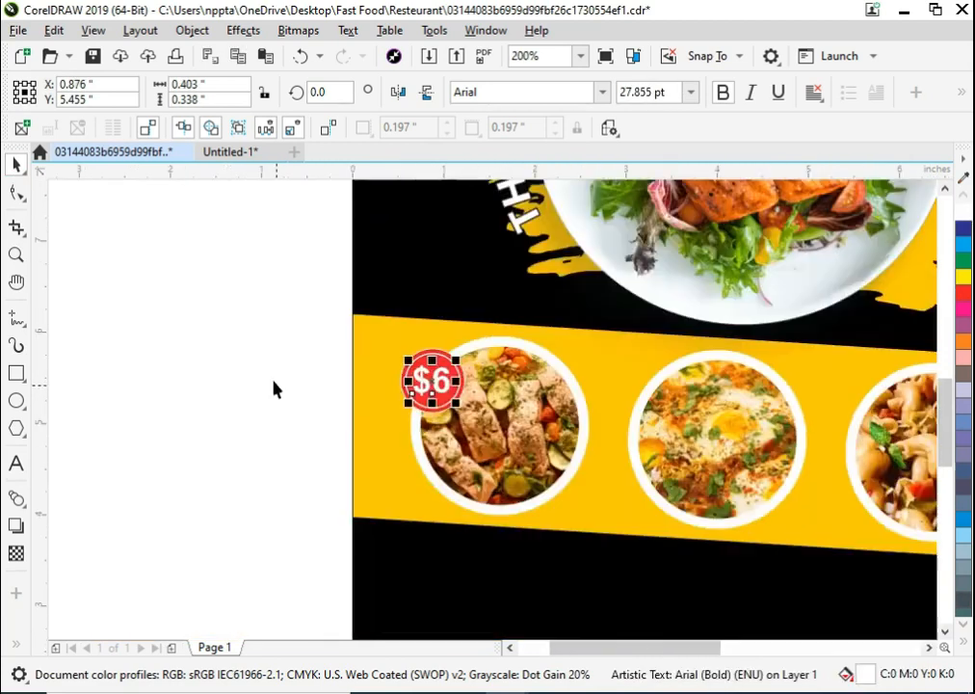
pyautogui.click(275, 389)
# Step: Group the $6 badge with its text and place a copy over the lower-right edge of the egg picture
pyautogui.scroll(-2, 352, 393)
pyautogui.press('F2')
pyautogui.moveTo(342, 356); pyautogui.dragTo(579, 469)
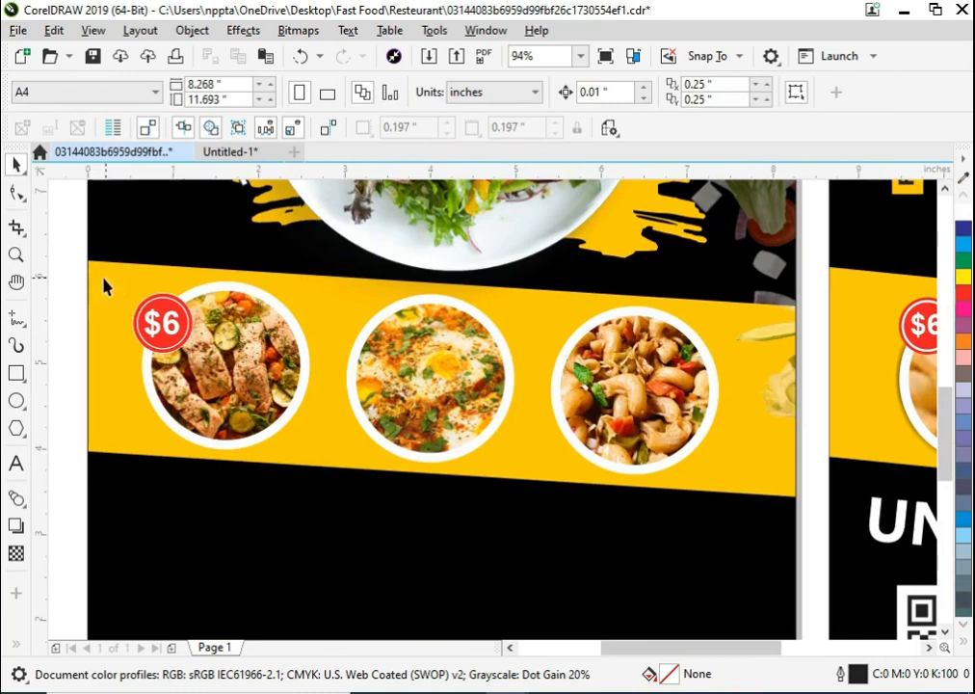
pyautogui.moveTo(193, 389); pyautogui.dragTo(193, 384)
pyautogui.hotkey('ctrl', 'g')
pyautogui.moveTo(178, 339); pyautogui.dragTo(449, 436)
pyautogui.rightClick(449, 436)
pyautogui.scroll(-2, 451, 431)
pyautogui.press('F2')
pyautogui.moveTo(358, 321); pyautogui.dragTo(701, 496)
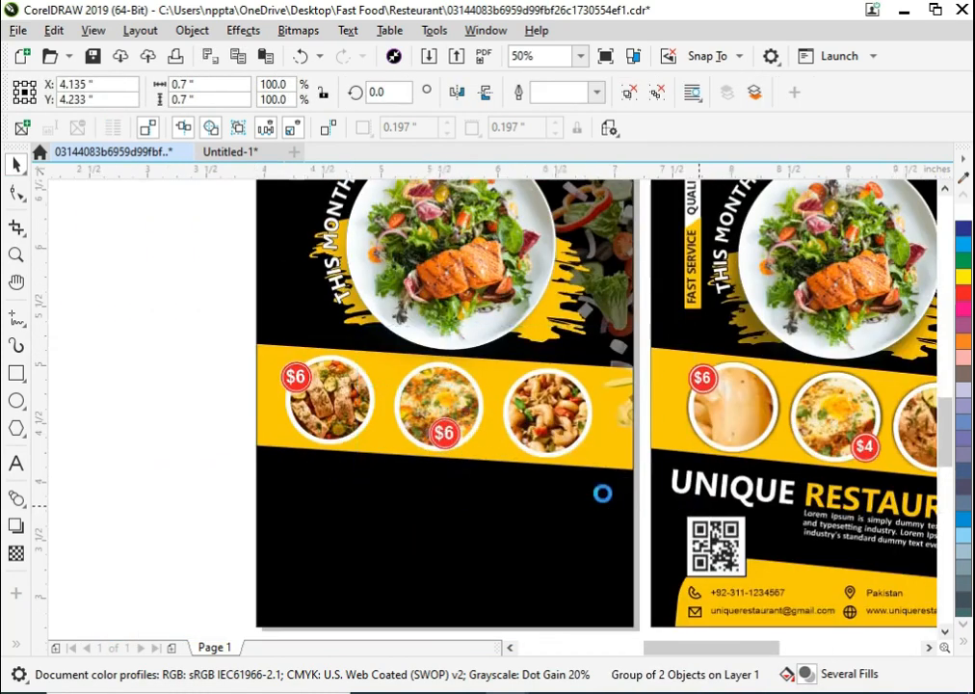
pyautogui.moveTo(266, 472); pyautogui.dragTo(312, 486)
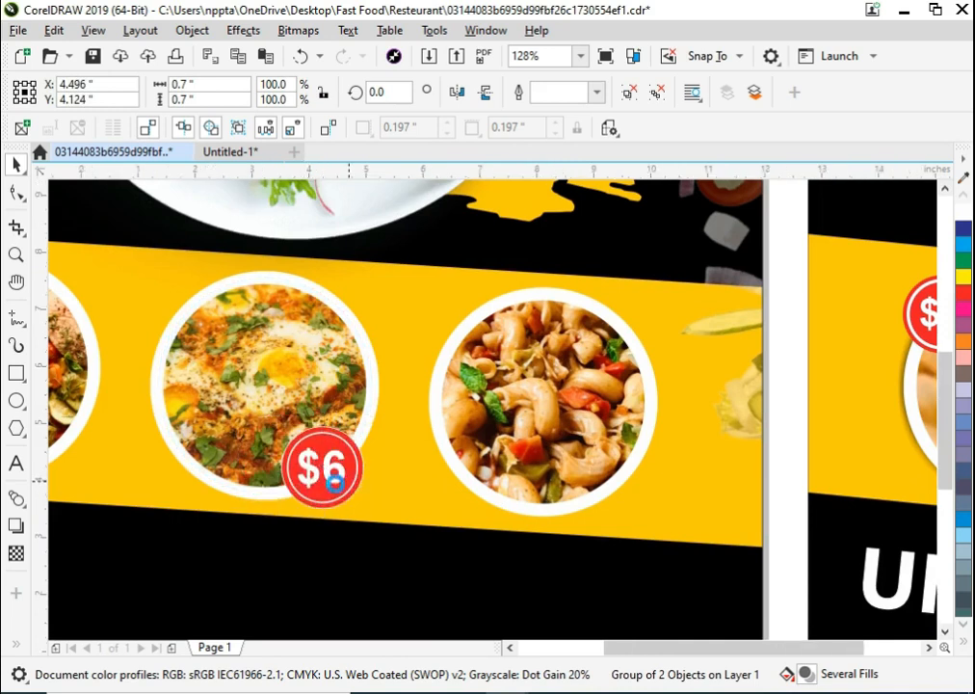
# Step: Place another copy of the price badge over the upper-right edge of the pasta picture
pyautogui.scroll(-2, 347, 481)
pyautogui.moveTo(970, 498); pyautogui.dragTo(970, 597)
pyautogui.moveTo(197, 453); pyautogui.dragTo(353, 383)
# Step: Change the price on the egg dish's badge to $4 and on the pasta dish's badge to $5
pyautogui.scroll(-2, 424, 391)
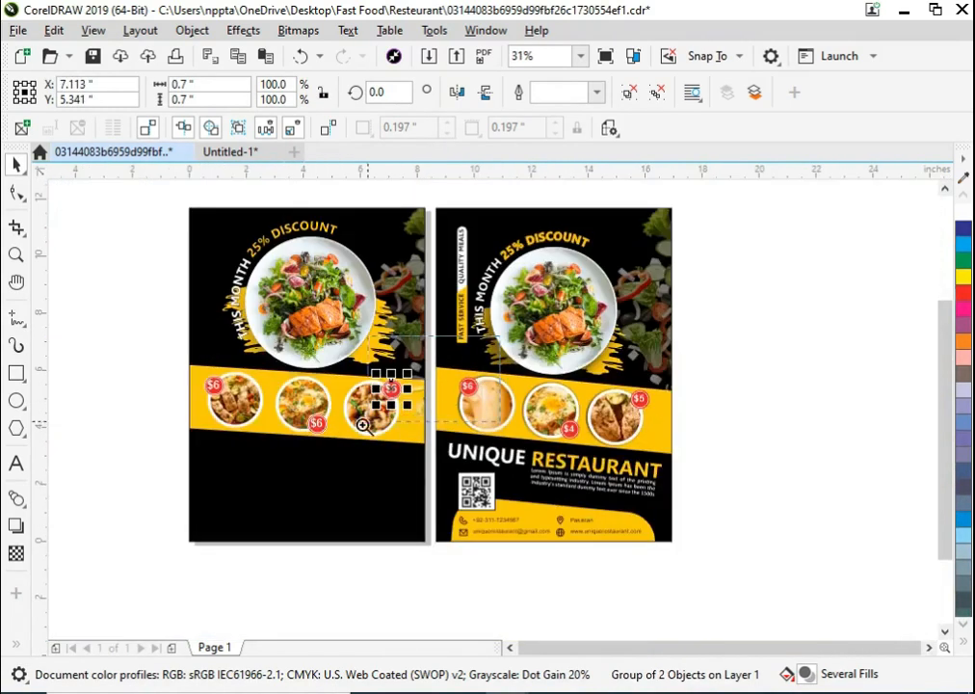
pyautogui.scroll(3, 259, 470)
pyautogui.keyDown('ctrl'); pyautogui.click(277, 485); pyautogui.keyUp('ctrl')
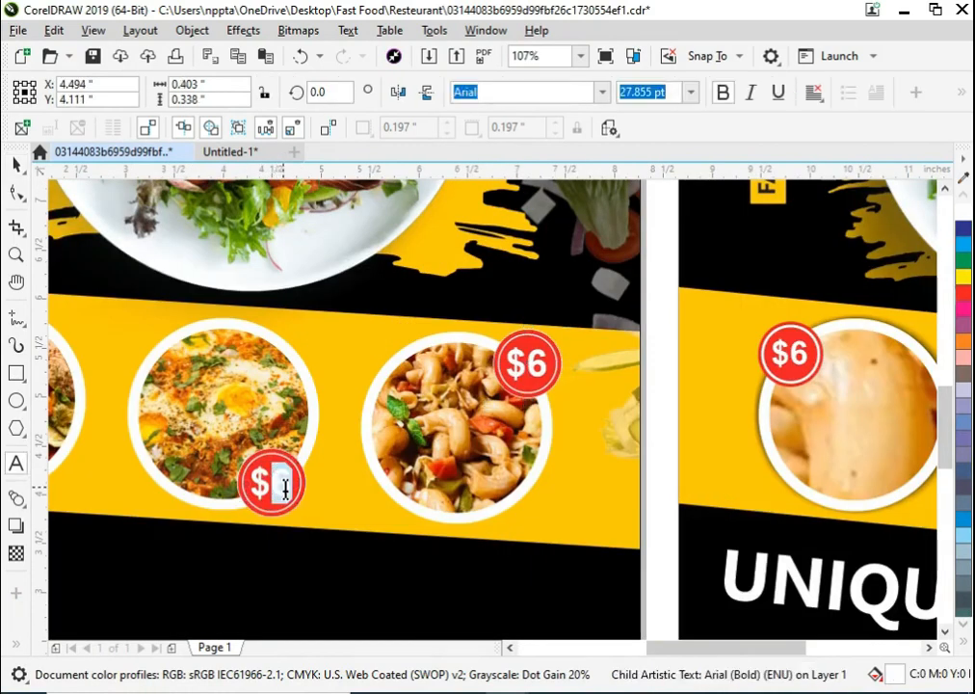
pyautogui.write('4')
pyautogui.click(524, 361)
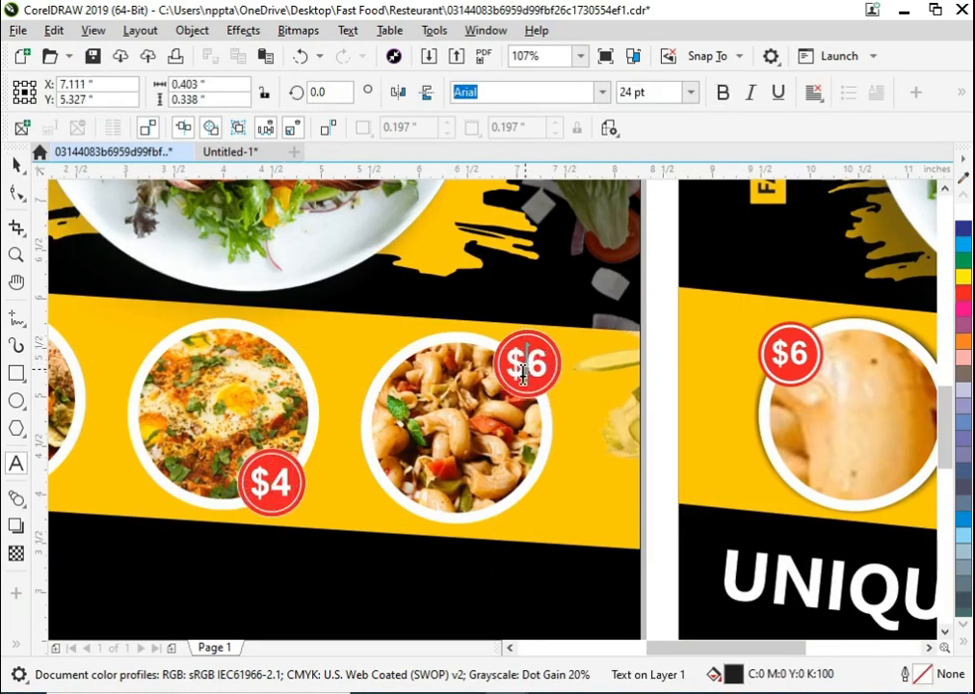
pyautogui.keyDown('ctrl'); pyautogui.click(526, 371); pyautogui.keyUp('ctrl')
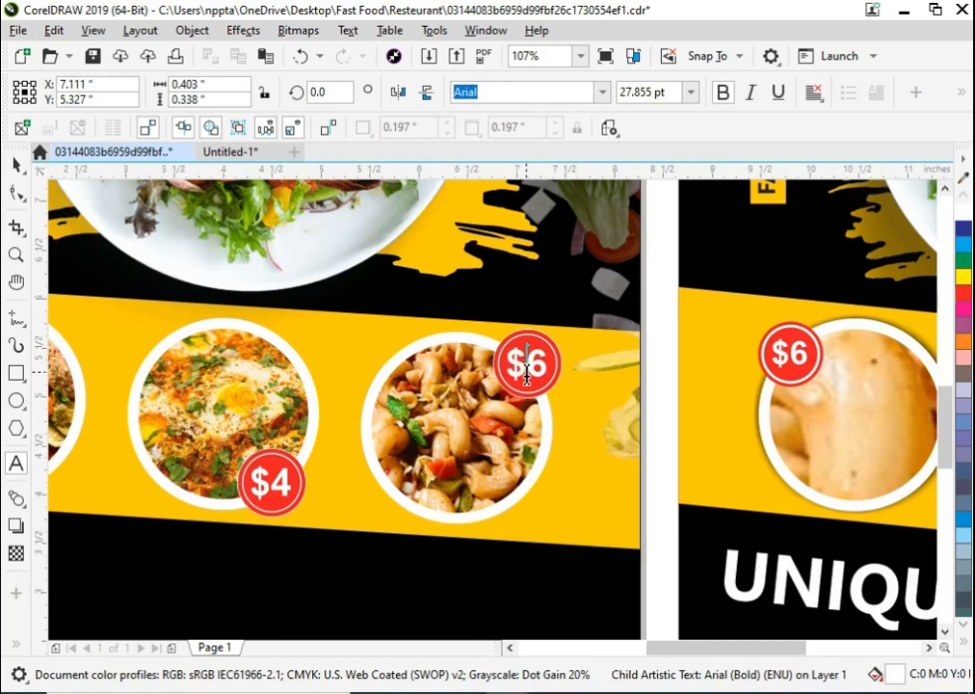
pyautogui.click(16, 164)
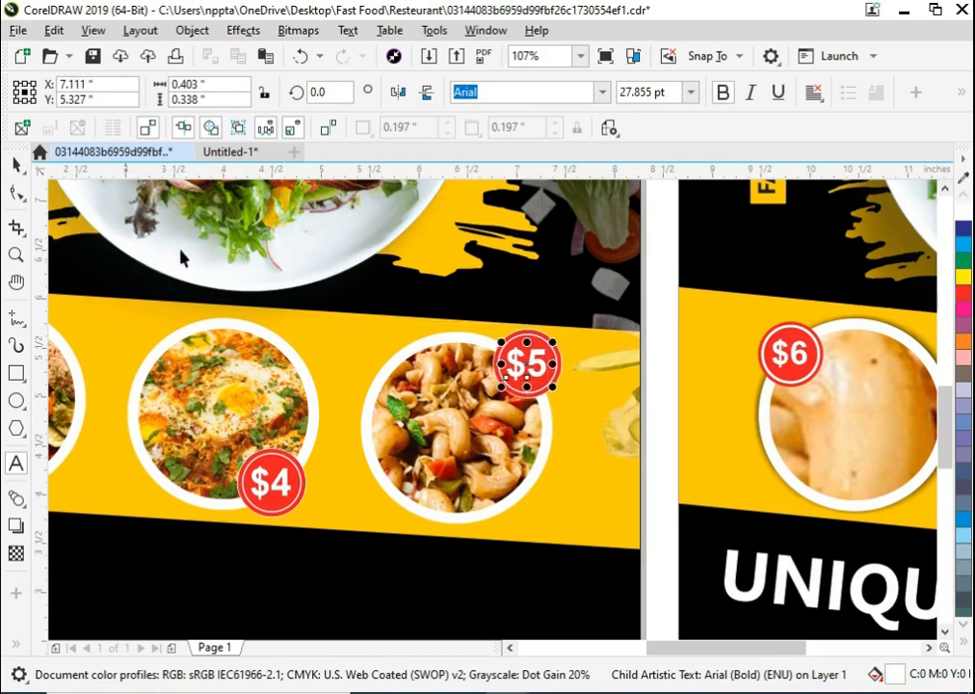
pyautogui.scroll(-3, 241, 280)
pyautogui.click(324, 386)
pyautogui.click(331, 442)
pyautogui.press('F4')
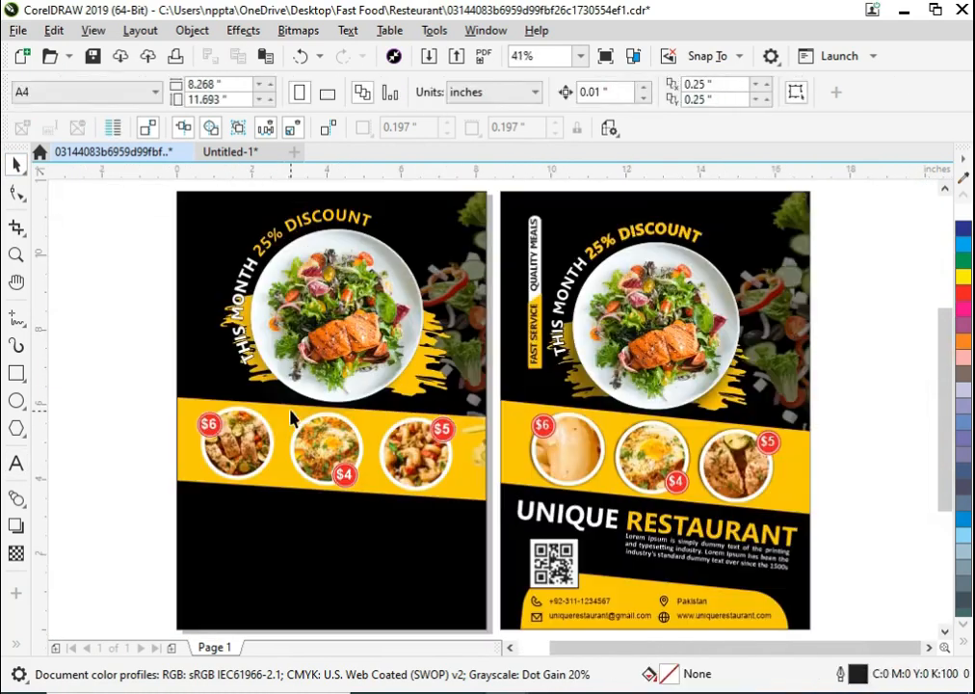
# Step: Draw a tall rectangle about 0.58 by 3.94 inches near the upper-left corner of the new flyer
pyautogui.click(21, 374)
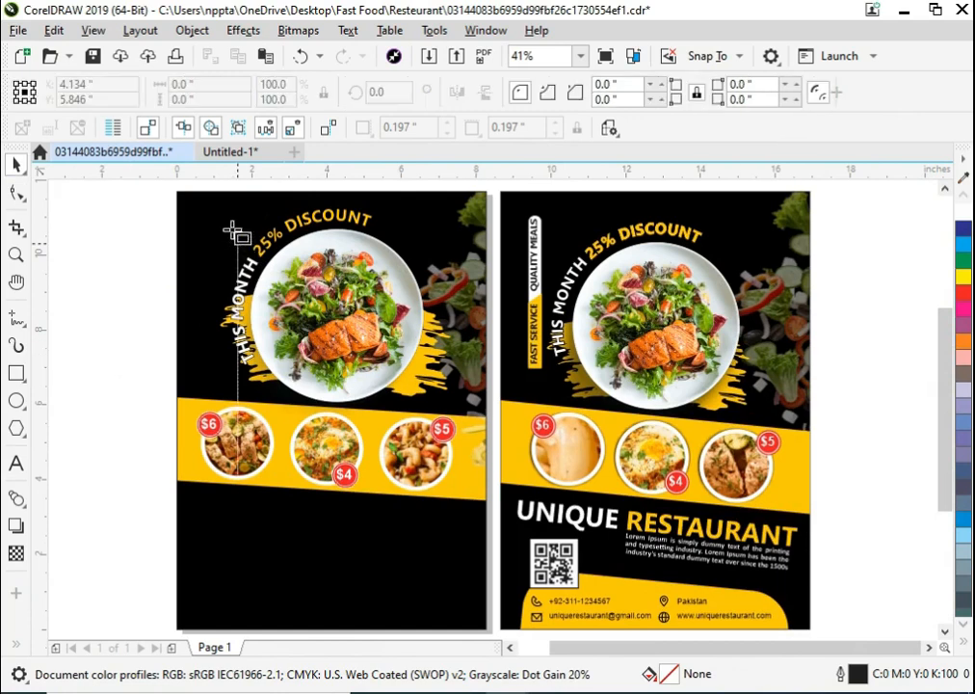
pyautogui.moveTo(191, 218)
pyautogui.mouseDown()
pyautogui.moveTo(213, 396)
pyautogui.moveTo(206, 359)
pyautogui.mouseUp()
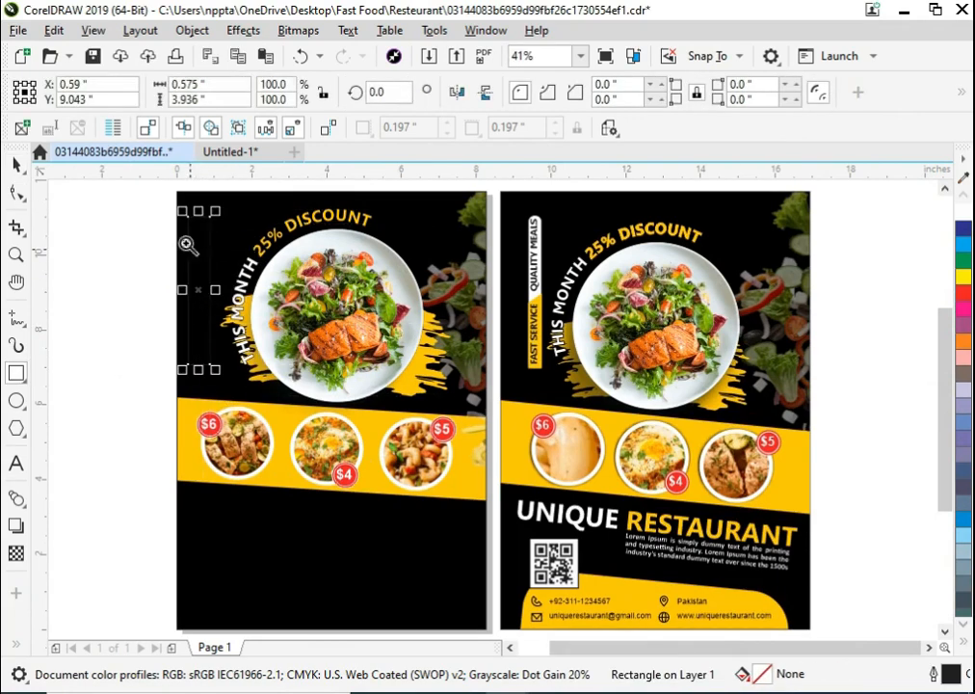
# Step: Fill the tall rectangle with white and fully round its two top corners
pyautogui.scroll(2, 368, 437)
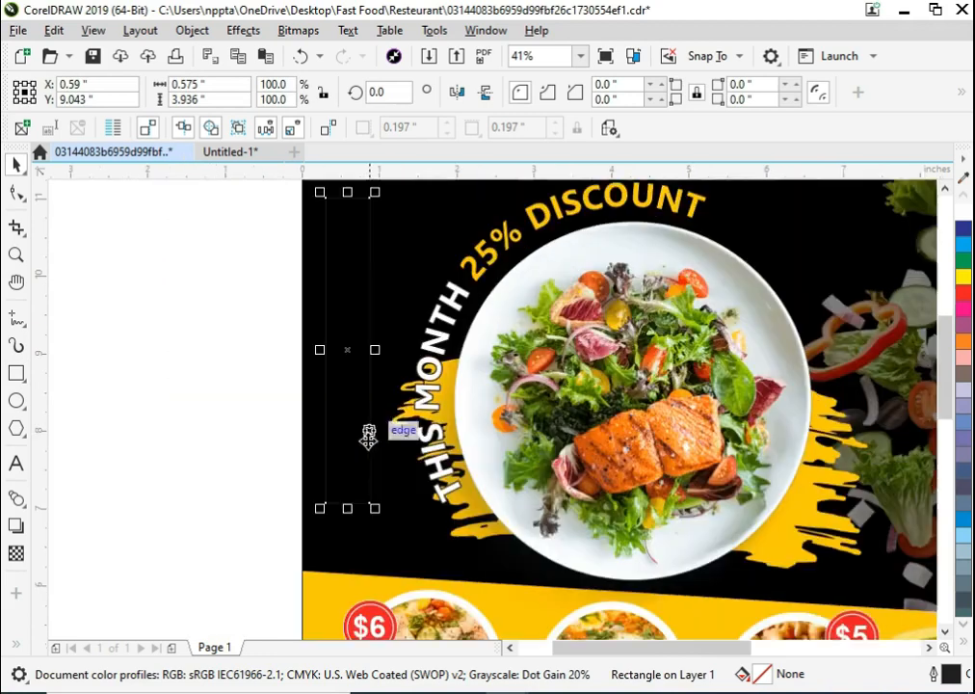
pyautogui.click(962, 216)
pyautogui.click(26, 197)
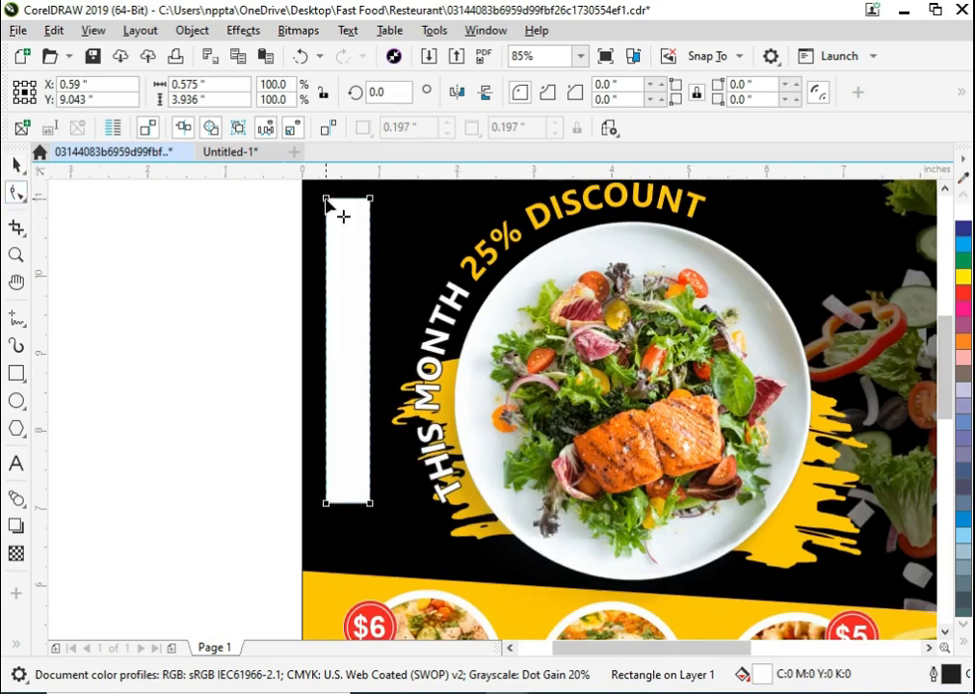
pyautogui.moveTo(327, 200); pyautogui.dragTo(345, 236)
pyautogui.click(258, 372)
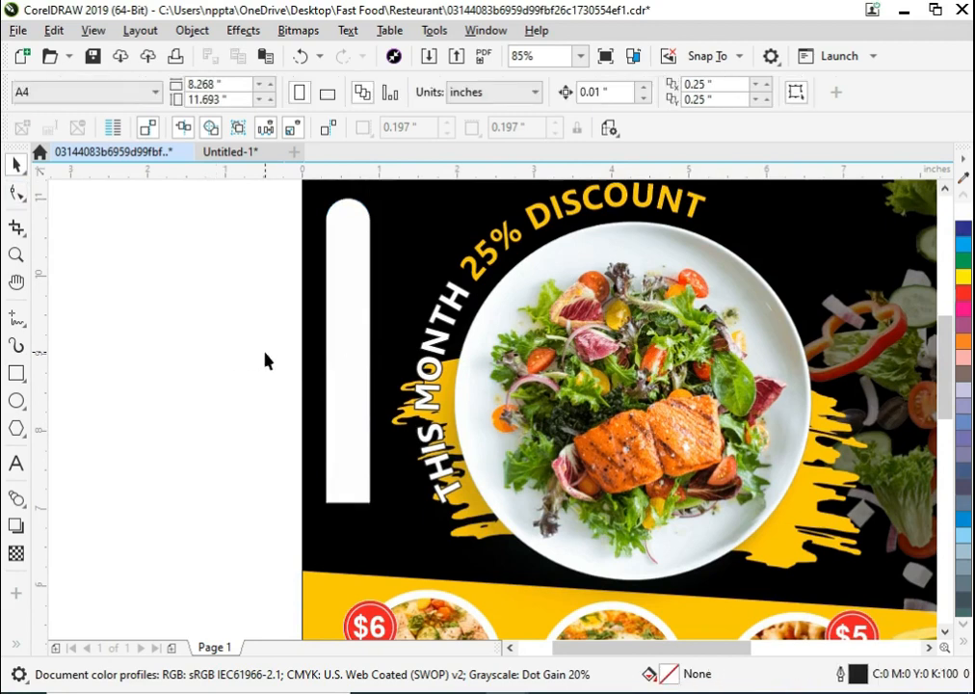
# Step: Add the text "FAST SERVICE QUALITY MEALS" beside the new flyer in bold Leelawadee
pyautogui.scroll(-4, 264, 351)
pyautogui.scroll(3, 556, 379)
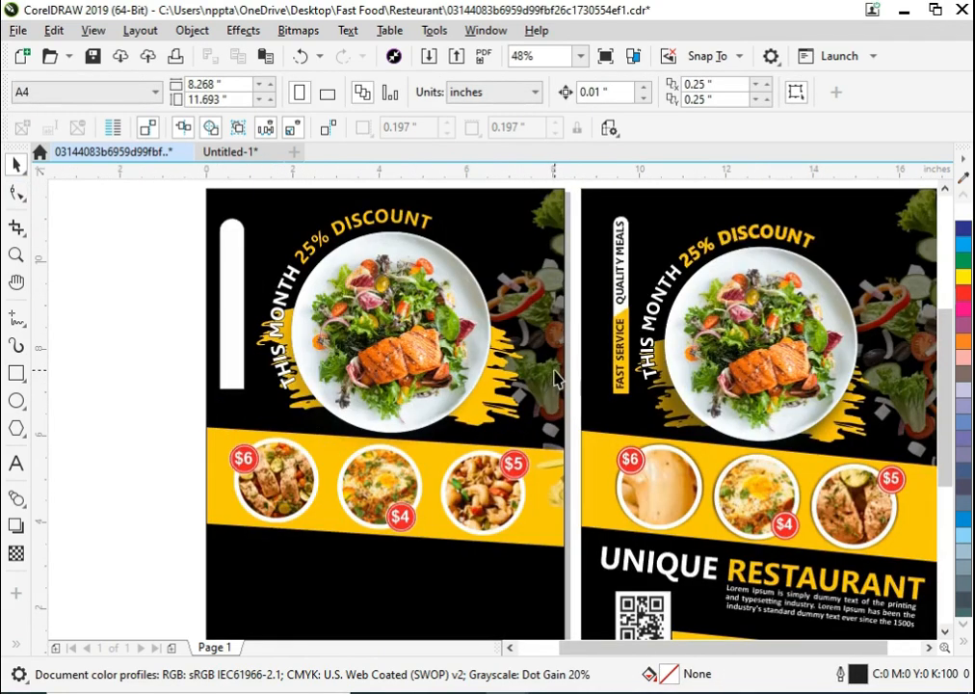
pyautogui.click(17, 463)
pyautogui.click(88, 499)
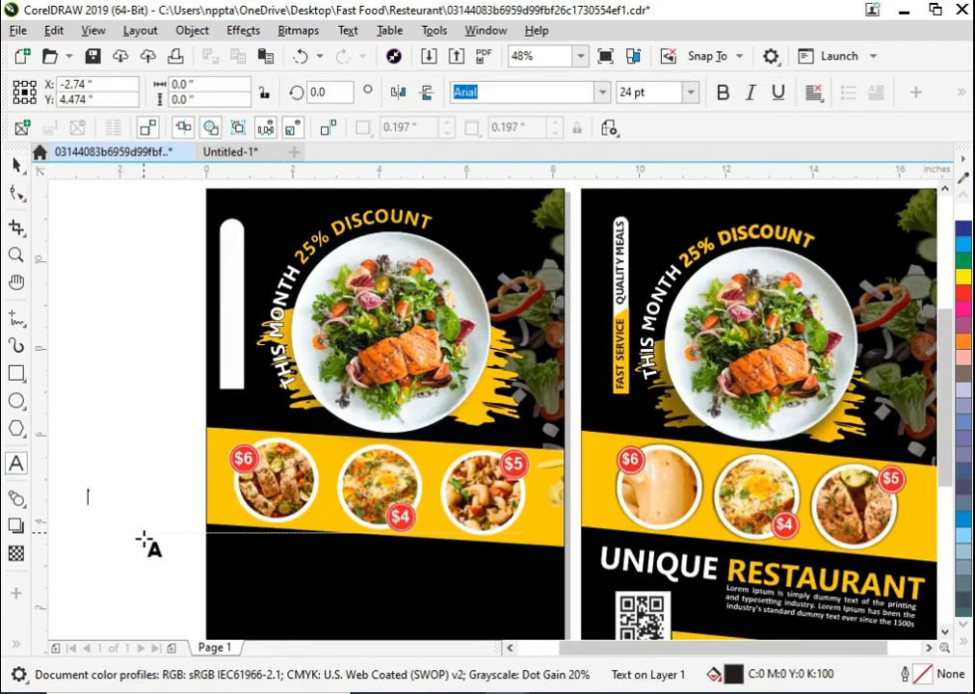
pyautogui.write('FAST SERVICE    QUALITY MEALS')
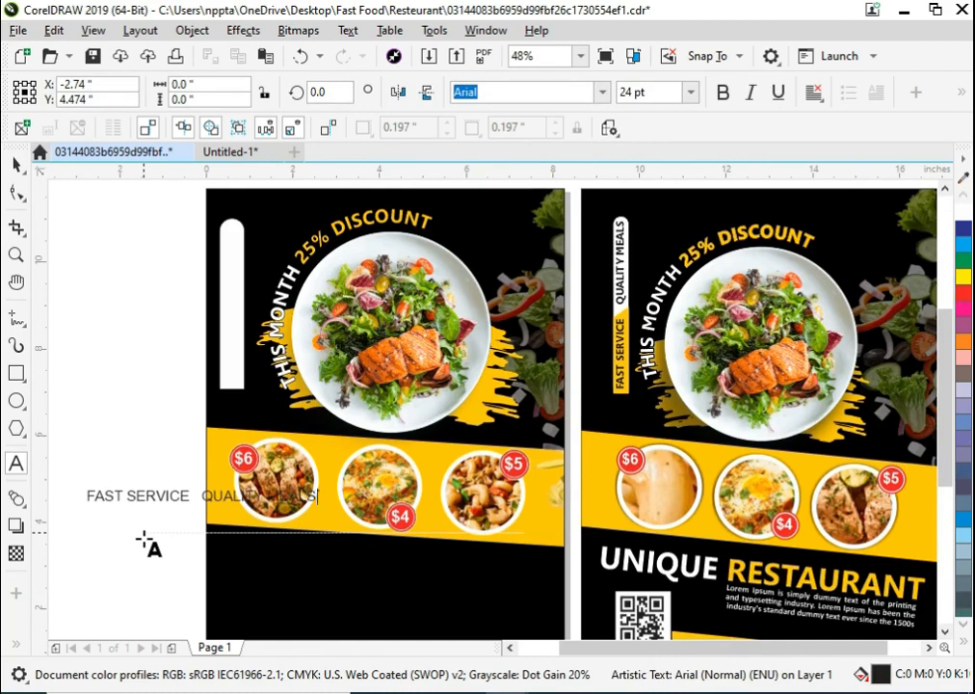
pyautogui.hotkey('ctrl', 'a')
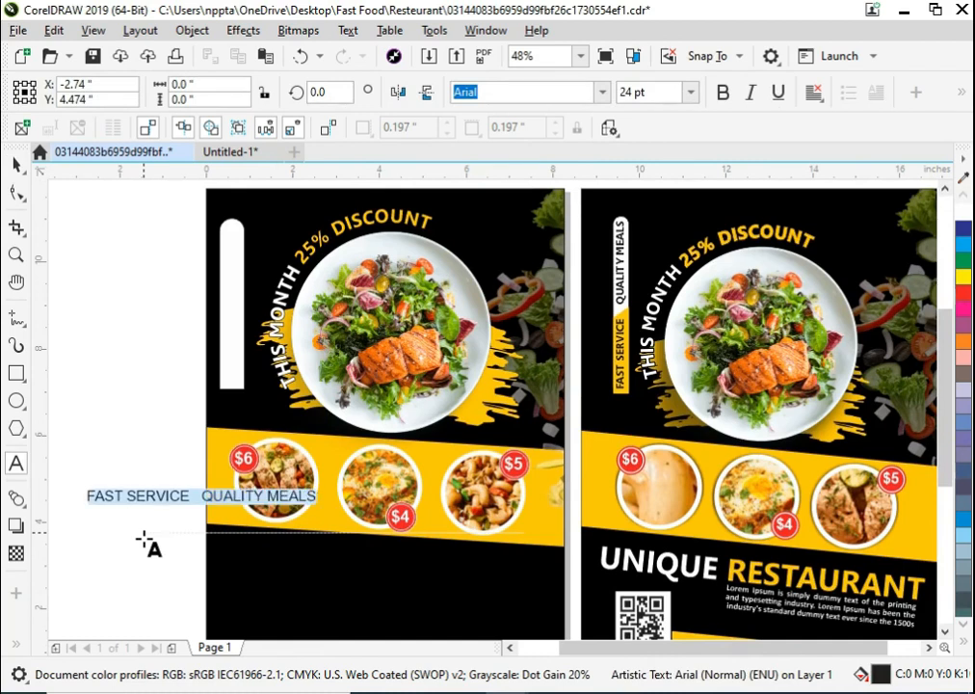
pyautogui.hotkey('ctrl', 'b')
pyautogui.click(17, 164)
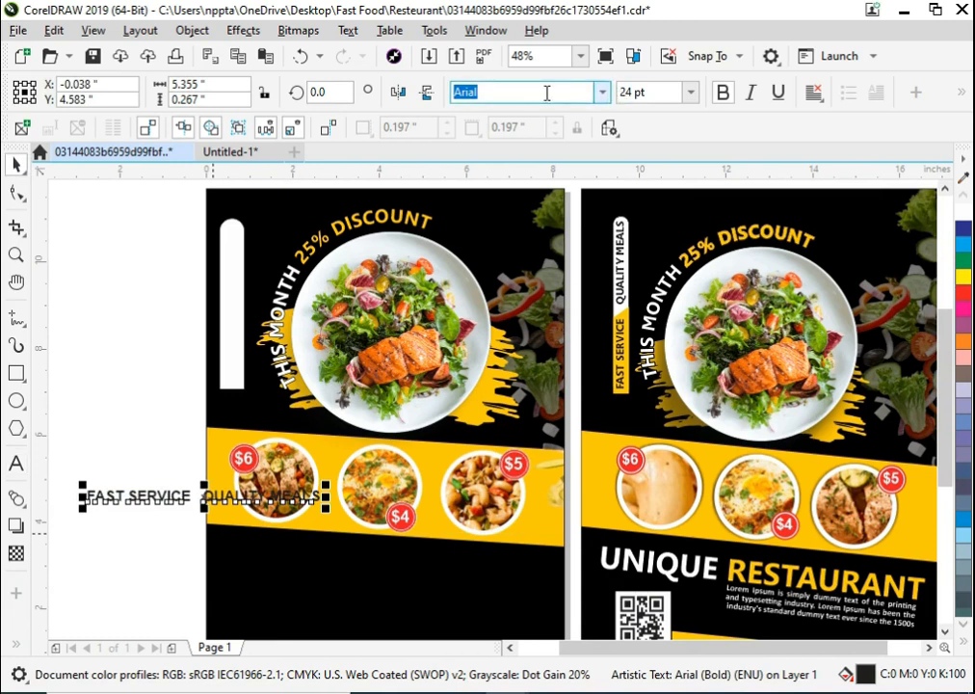
pyautogui.write('Leelawadee')
pyautogui.press('Return')
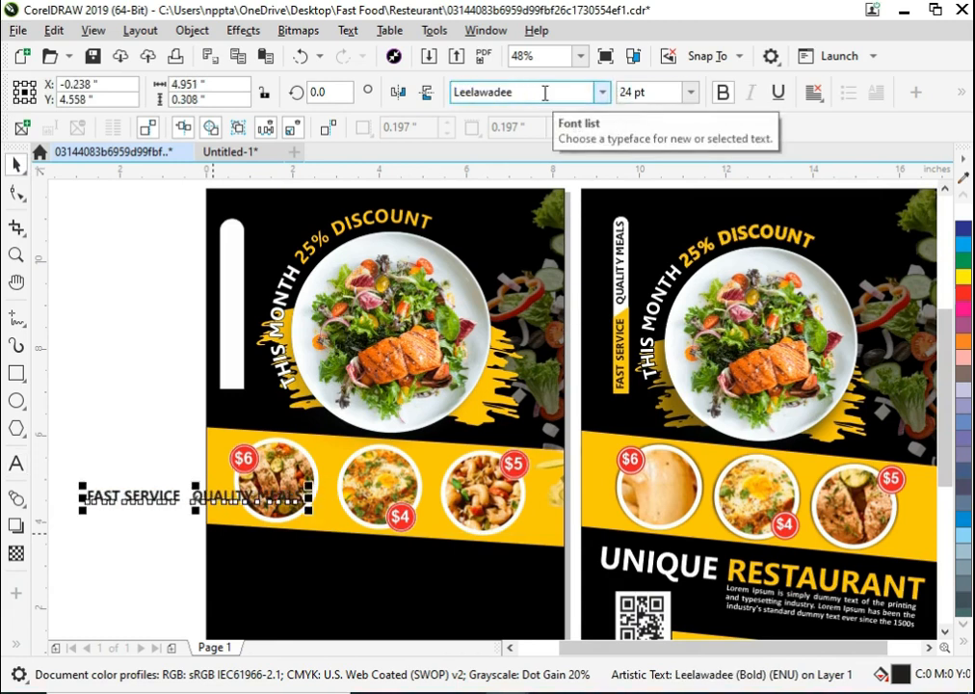
# Step: Rotate the text 90 degrees to read upward and centre it horizontally and vertically on the white bar
pyautogui.click(265, 486)
pyautogui.click(92, 499)
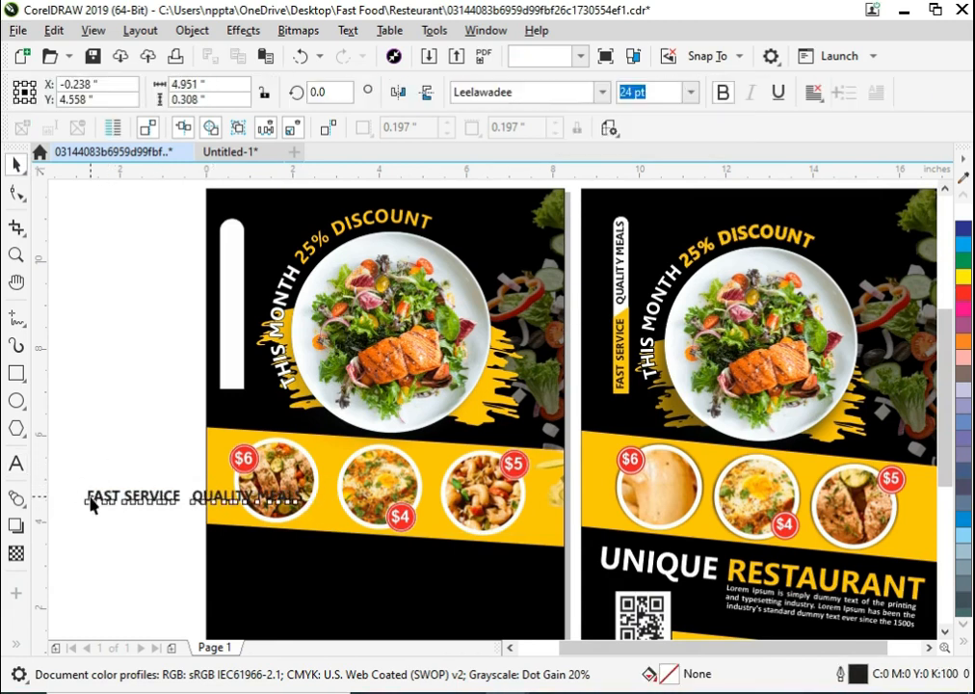
pyautogui.click(235, 487)
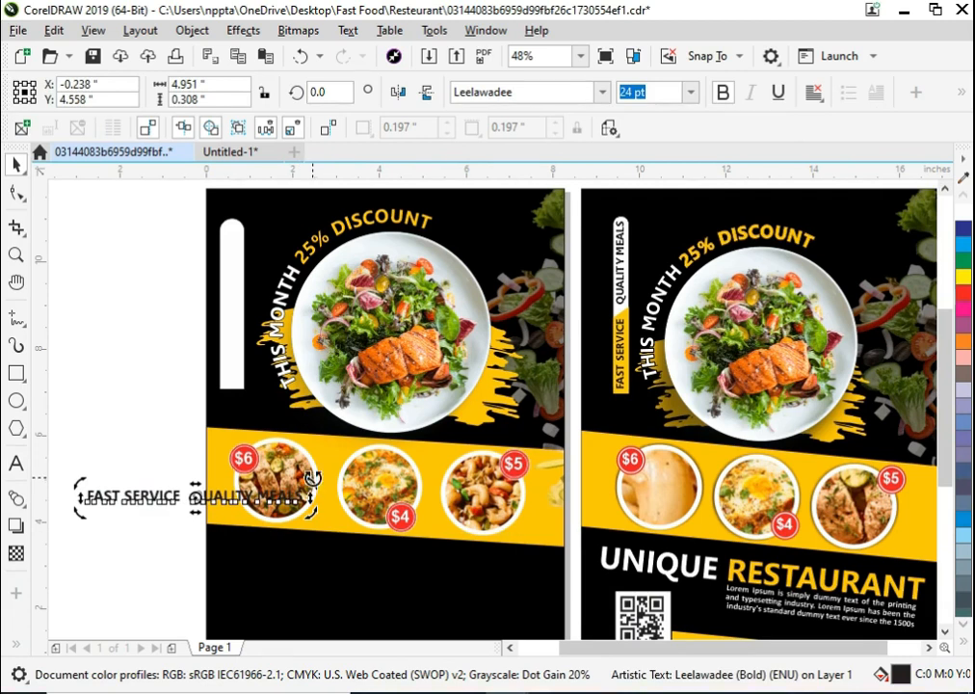
pyautogui.moveTo(311, 479); pyautogui.dragTo(174, 374)
pyautogui.keyDown('shift'); pyautogui.click(235, 342); pyautogui.keyUp('shift')
pyautogui.press('c')
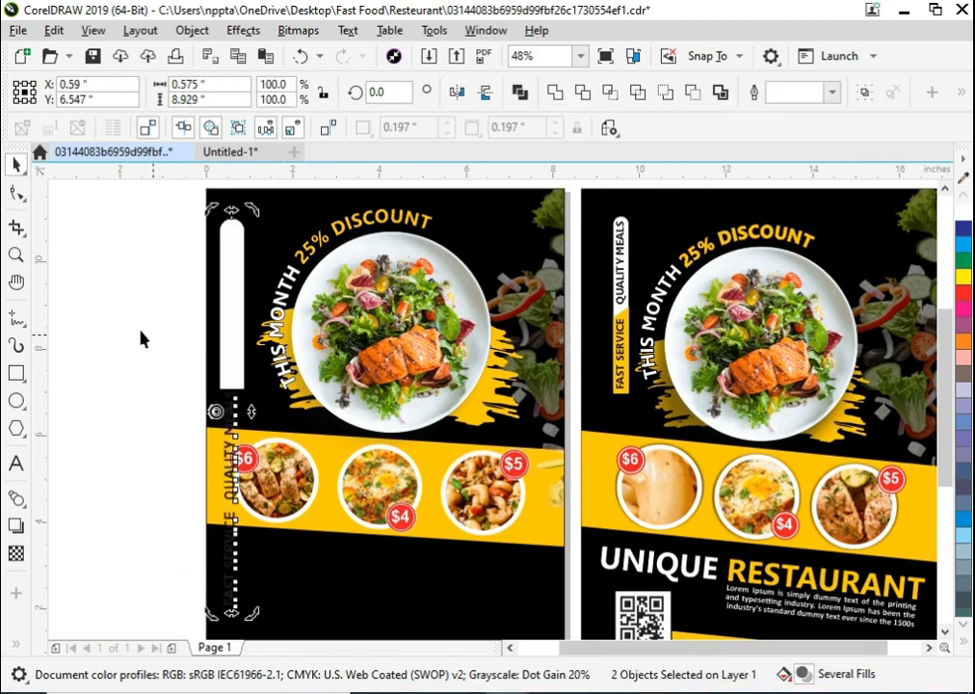
pyautogui.press('e')
pyautogui.click(140, 338)
# Step: Lengthen the white bar behind the vertical text to about 4.57 inches
pyautogui.click(237, 371)
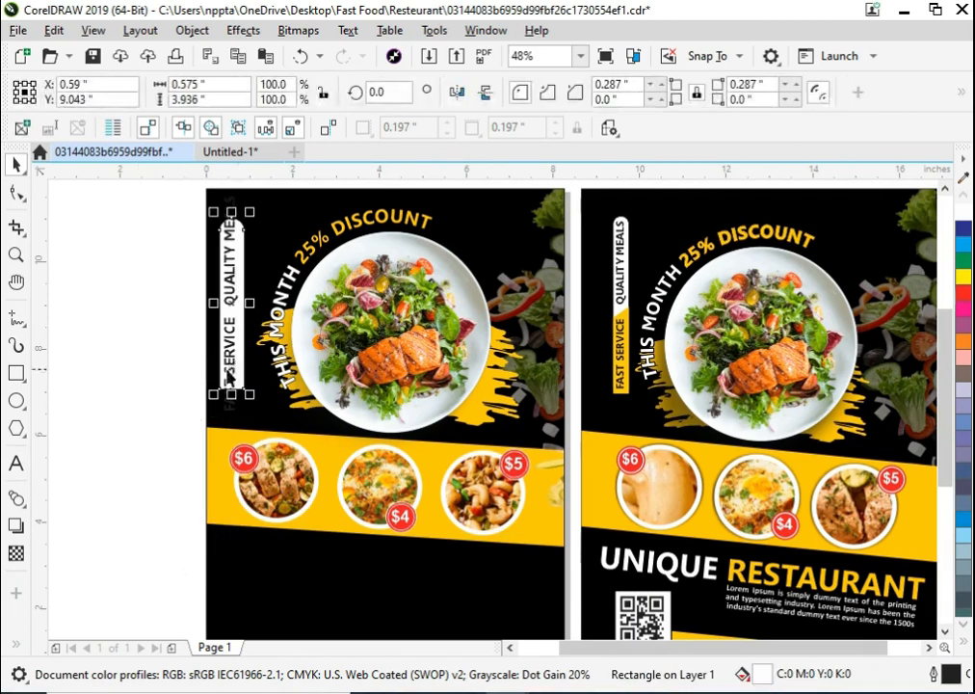
pyautogui.scroll(2, 236, 385)
pyautogui.moveTo(407, 448); pyautogui.dragTo(414, 475)
pyautogui.click(320, 447)
pyautogui.scroll(-2, 381, 398)
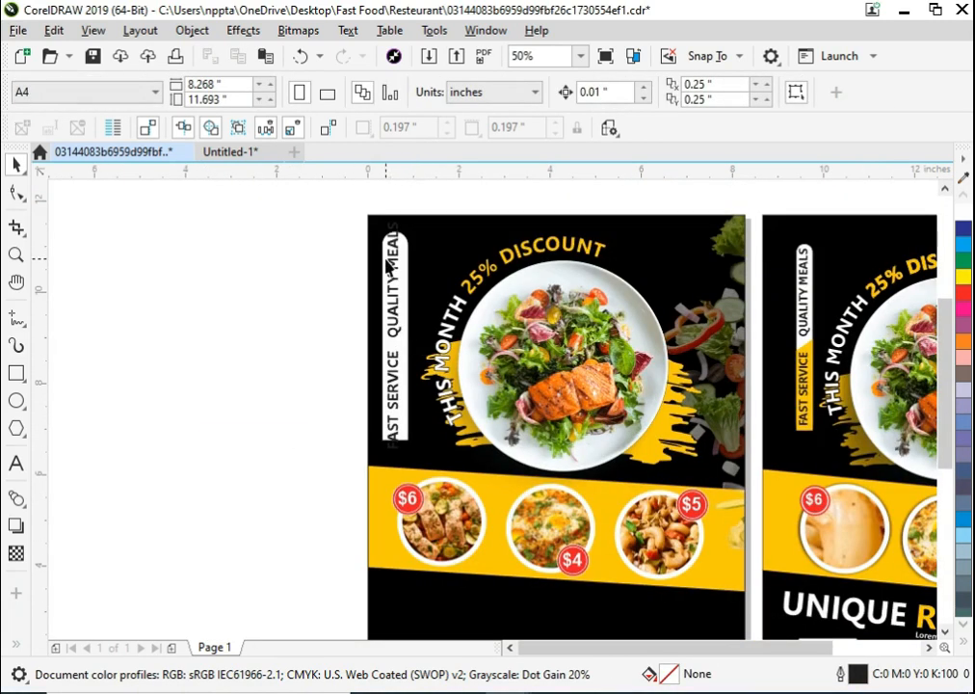
# Step: Scale the vertical text down to about 20 pt so that it fits within the bar's length
pyautogui.scroll(2, 501, 237)
pyautogui.click(313, 243)
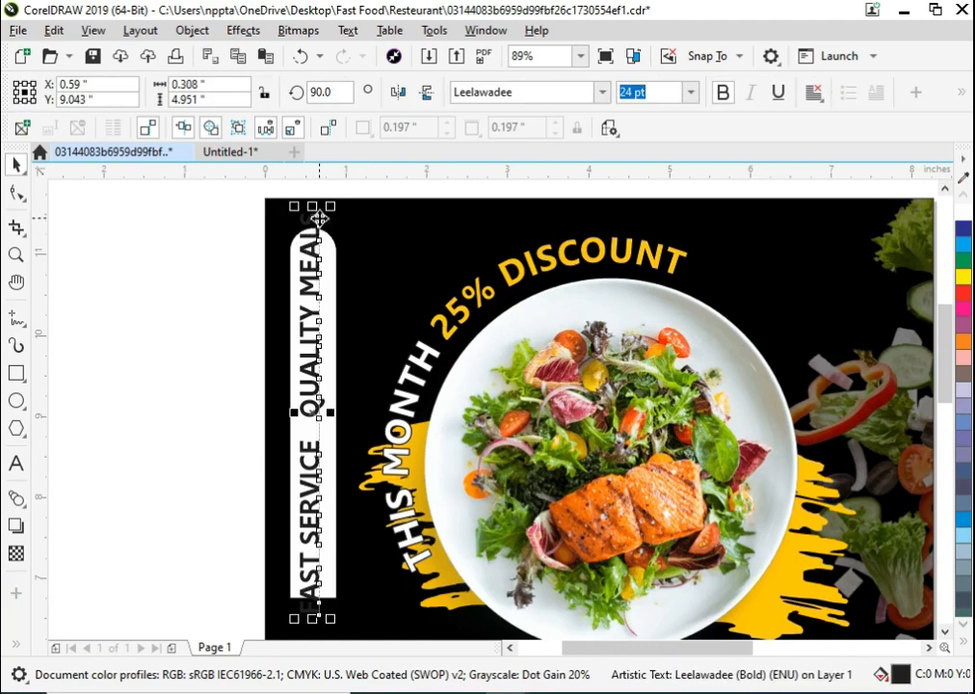
pyautogui.moveTo(342, 222); pyautogui.dragTo(345, 239)
# Step: Narrow the white bar to about 0.42 inches and nudge it right and up so it sits evenly behind the text
pyautogui.click(337, 318)
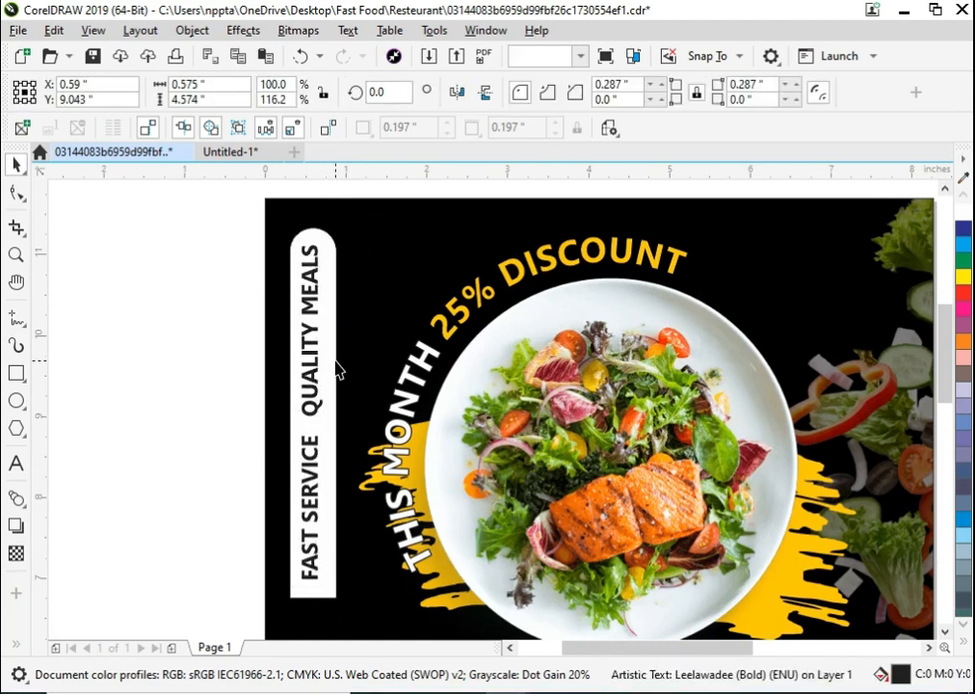
pyautogui.moveTo(342, 411); pyautogui.dragTo(335, 458)
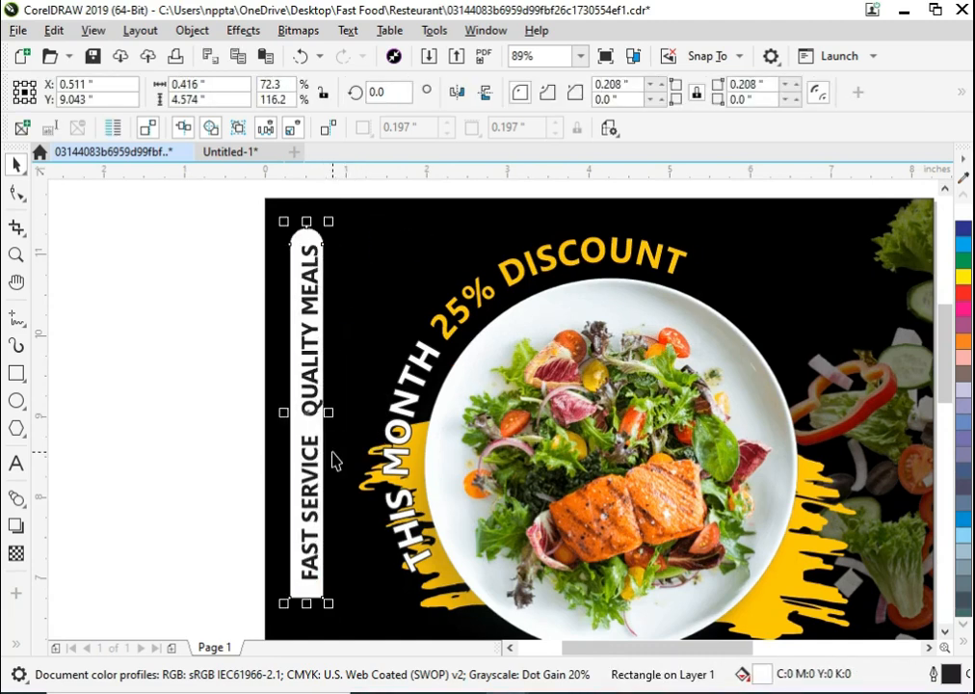
pyautogui.press('Right')
pyautogui.press('Up')
pyautogui.press('Up')
pyautogui.press('Up')
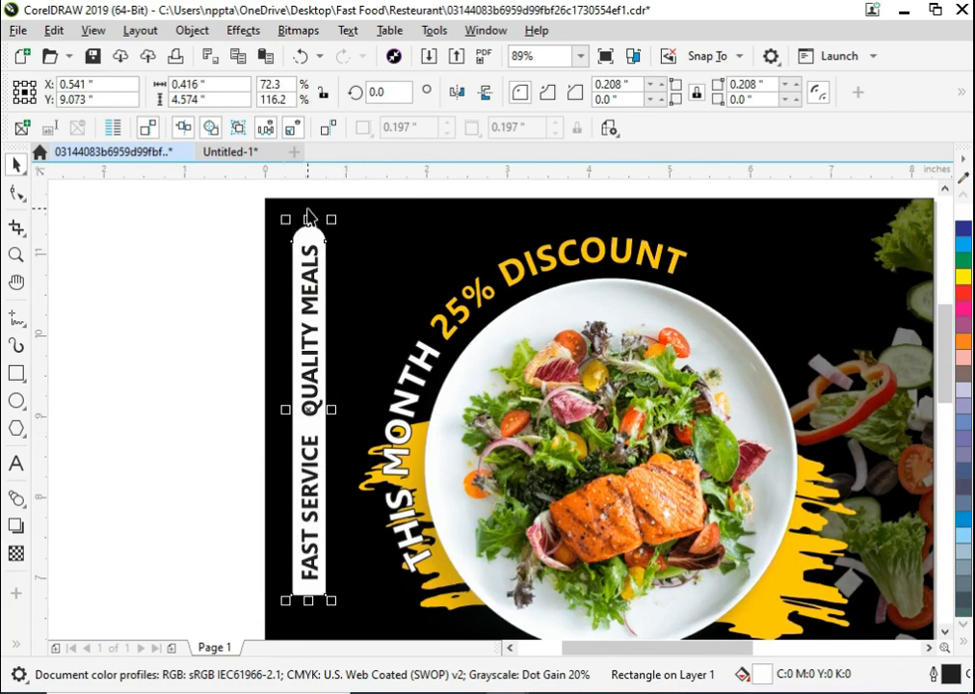
# Step: Make a shortened copy of the white bar, about 2.16 inches tall, over its lower end
pyautogui.moveTo(308, 223); pyautogui.dragTo(367, 424)
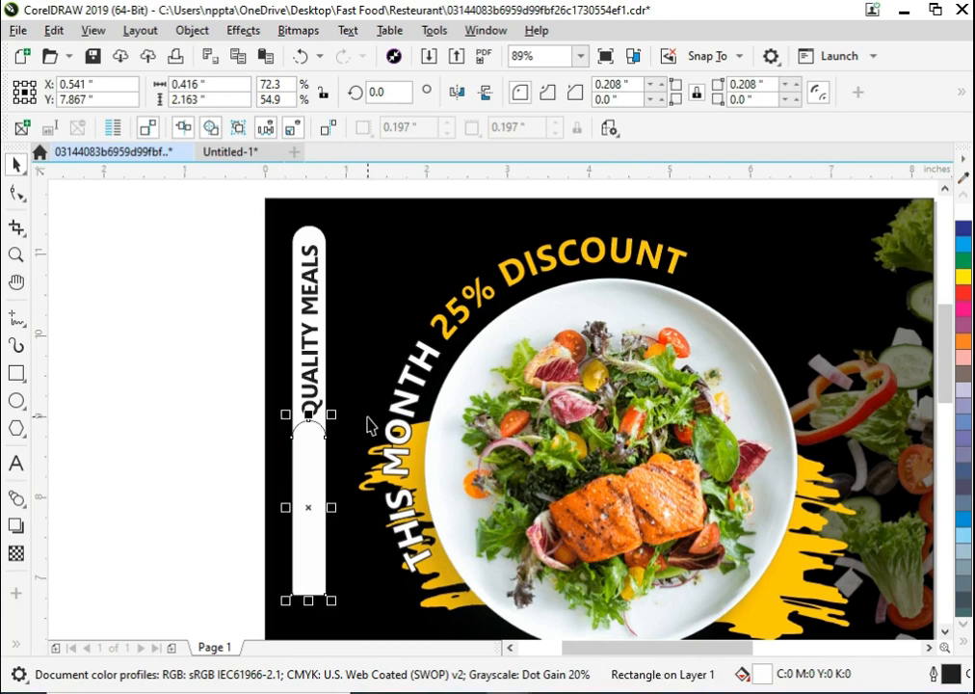
pyautogui.click(315, 436)
pyautogui.moveTo(504, 562); pyautogui.dragTo(522, 572)
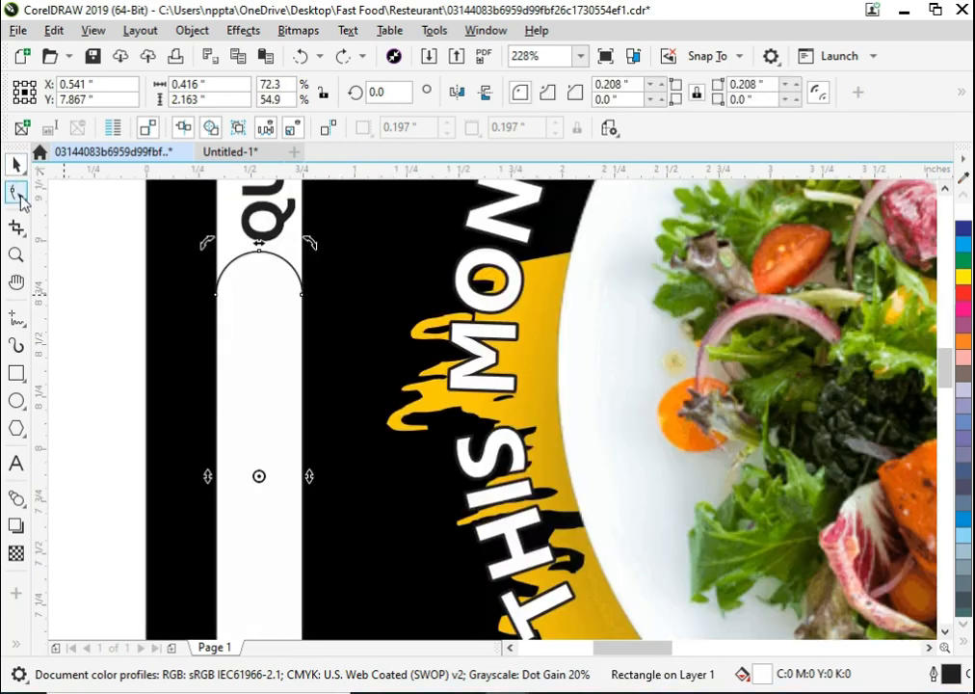
# Step: Square off the shorter piece and convert it to curves, then slant its top edge by lowering the upper-left corner
pyautogui.click(17, 194)
pyautogui.moveTo(217, 297); pyautogui.dragTo(185, 224)
pyautogui.hotkey('ctrl', 'q')
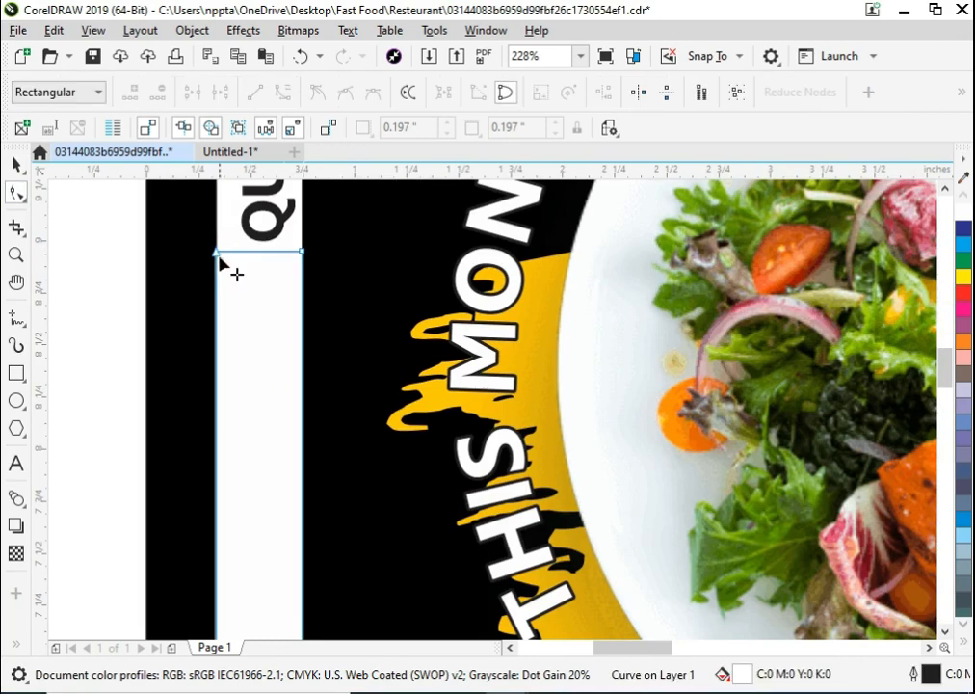
pyautogui.moveTo(218, 252); pyautogui.dragTo(218, 289)
pyautogui.press('space')
pyautogui.scroll(-4, 238, 296)
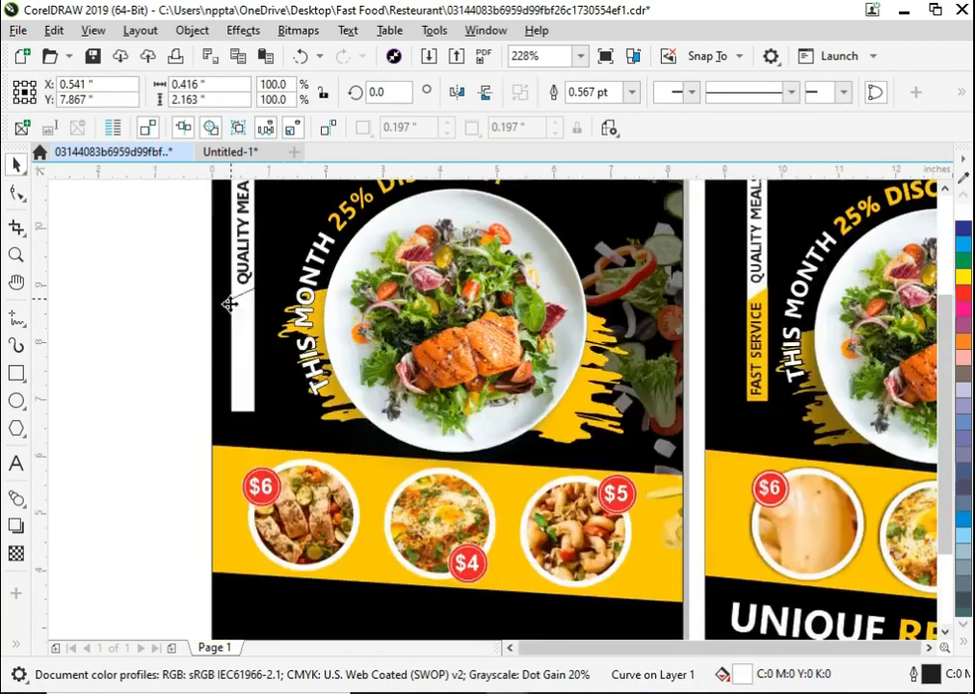
# Step: Fill the slanted lower piece with golden yellow (C:0 M:20 Y:100 K:0) and remove its outline
pyautogui.click(356, 358)
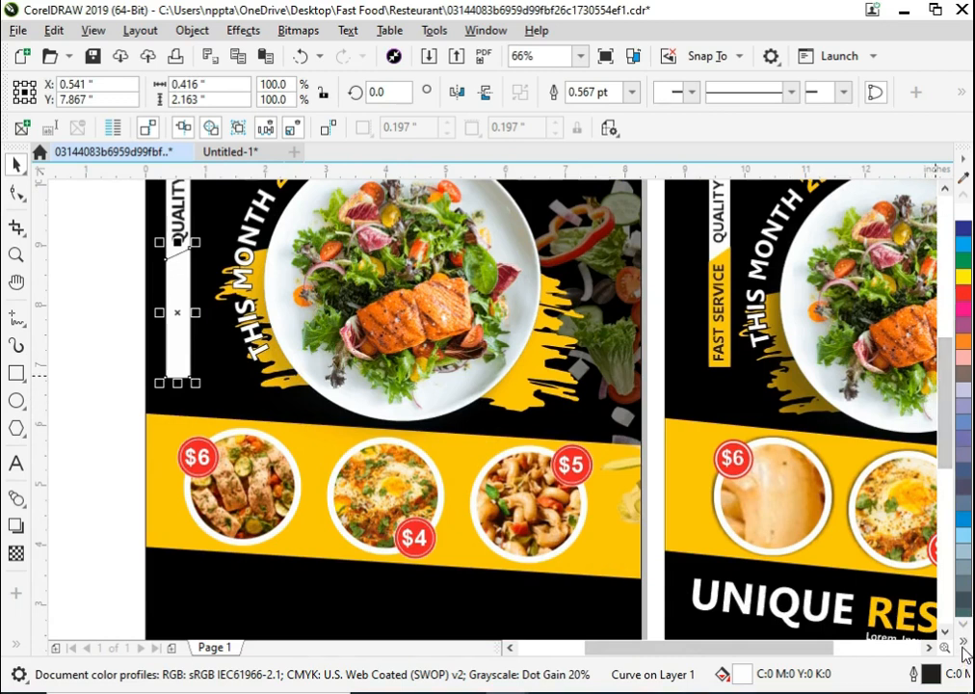
pyautogui.click(964, 644)
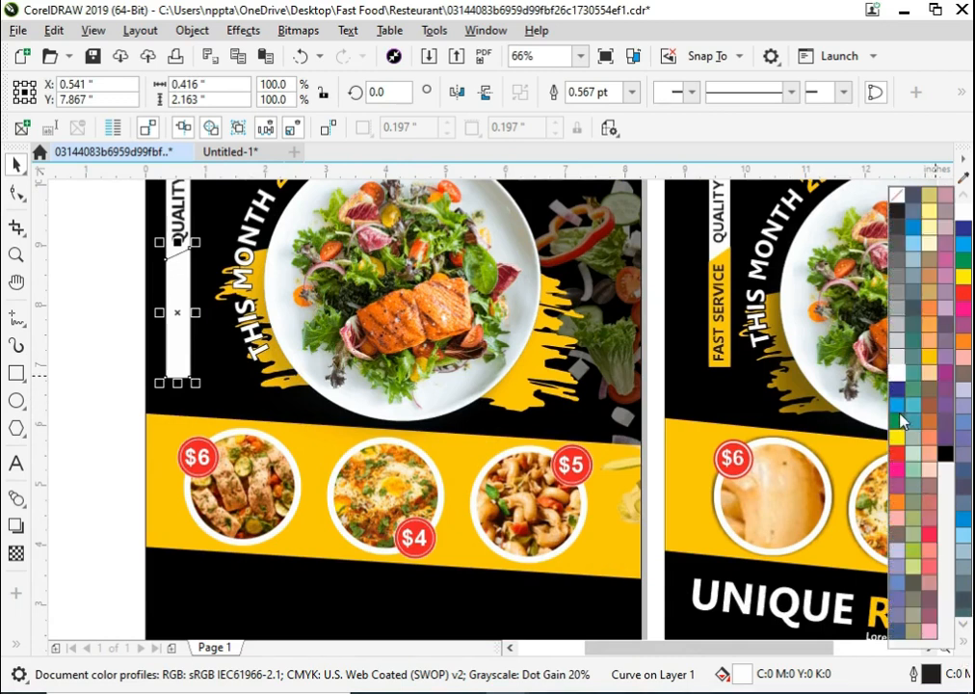
pyautogui.click(926, 363)
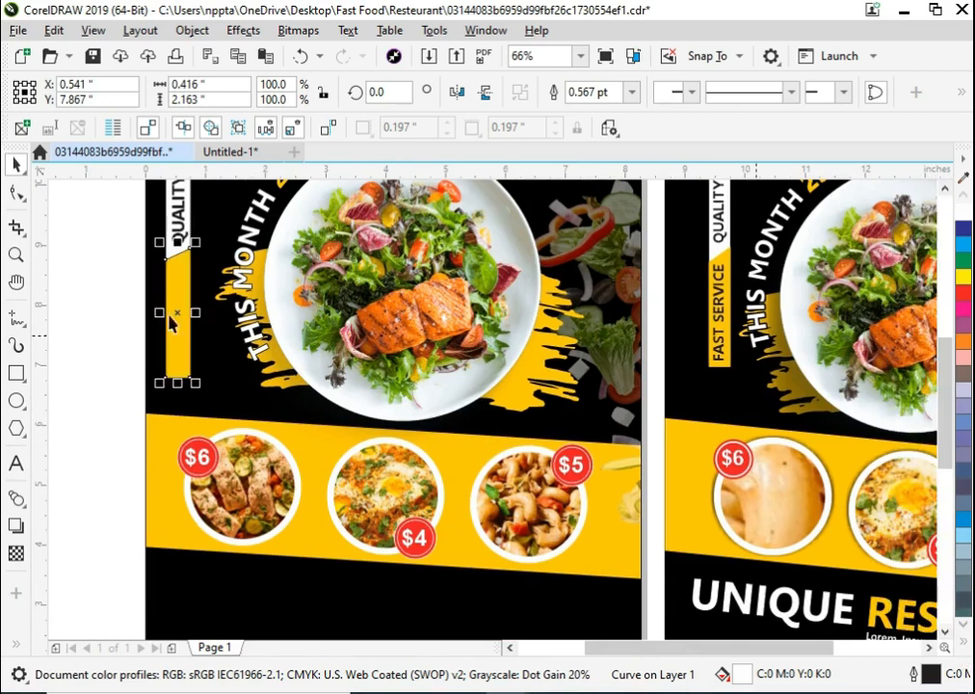
pyautogui.click(963, 644)
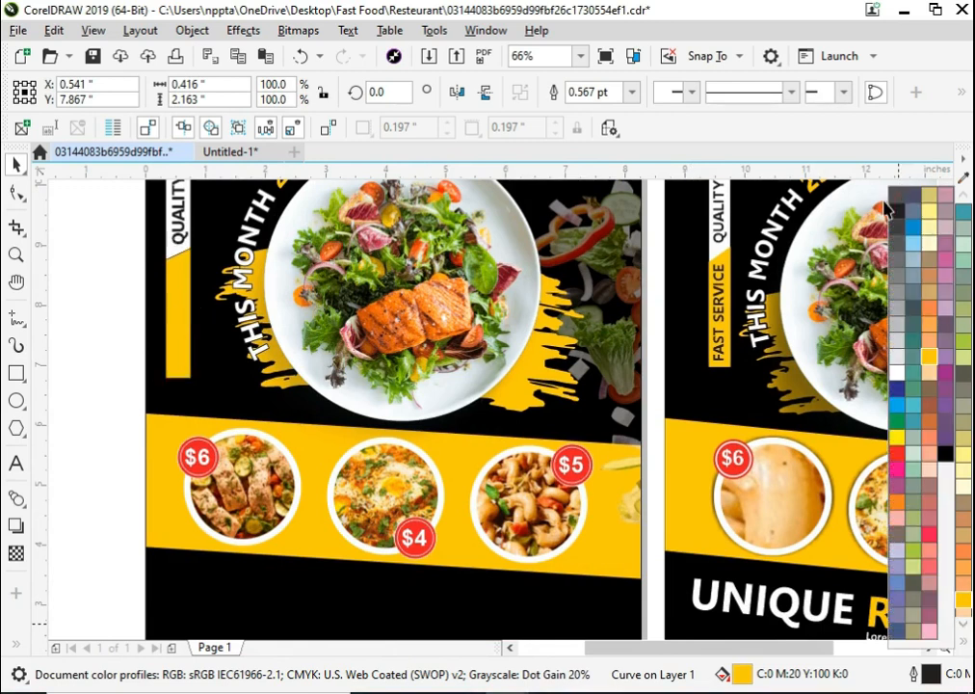
pyautogui.click(133, 310)
# Step: Bring the vertical text in front of the yellow piece and widen the gap between "SERVICE" and "QUALITY"
pyautogui.moveTo(76, 219); pyautogui.dragTo(576, 383)
pyautogui.click(217, 281)
pyautogui.click(226, 282)
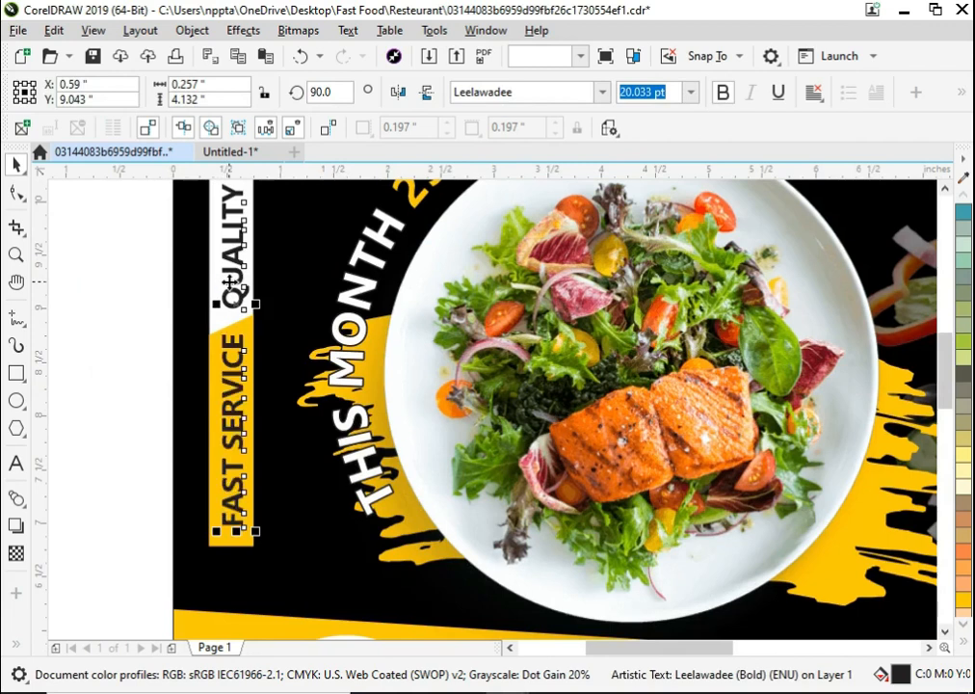
pyautogui.click(120, 350)
pyautogui.doubleClick(237, 322)
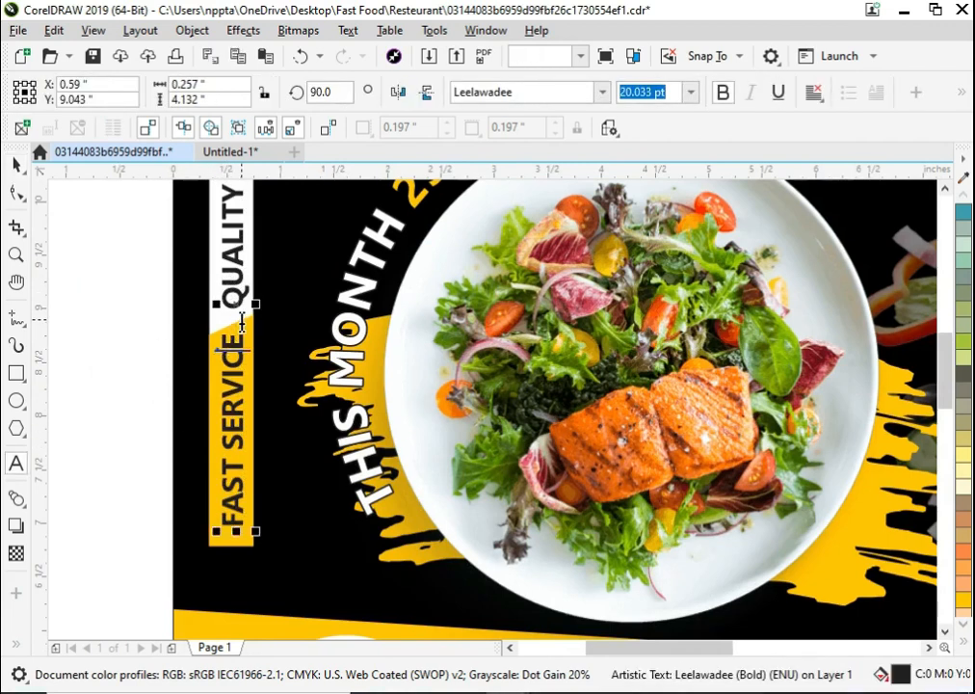
pyautogui.click(16, 163)
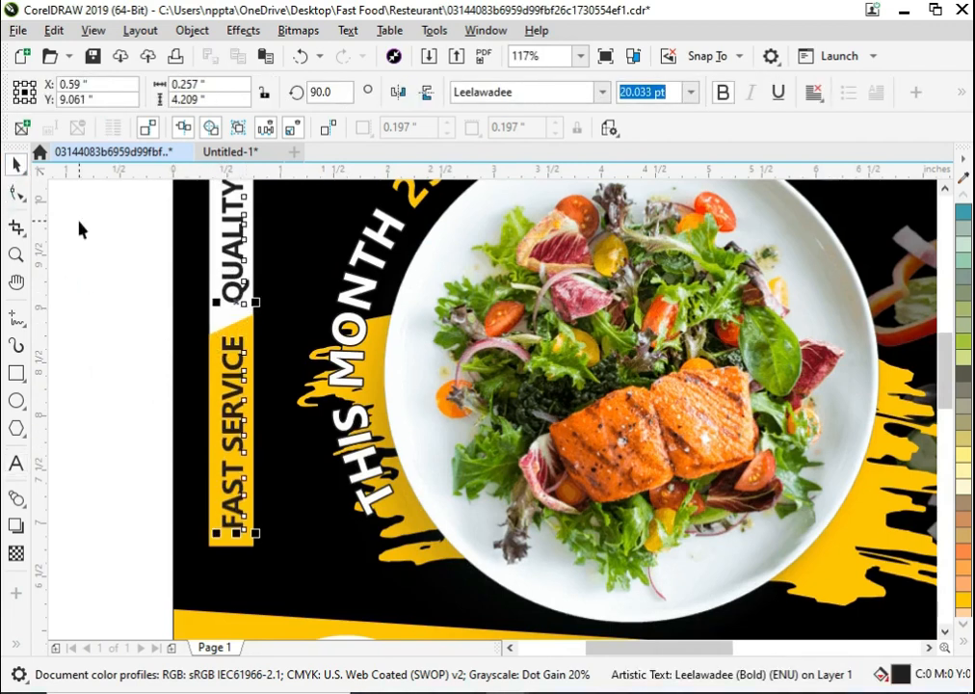
pyautogui.click(76, 300)
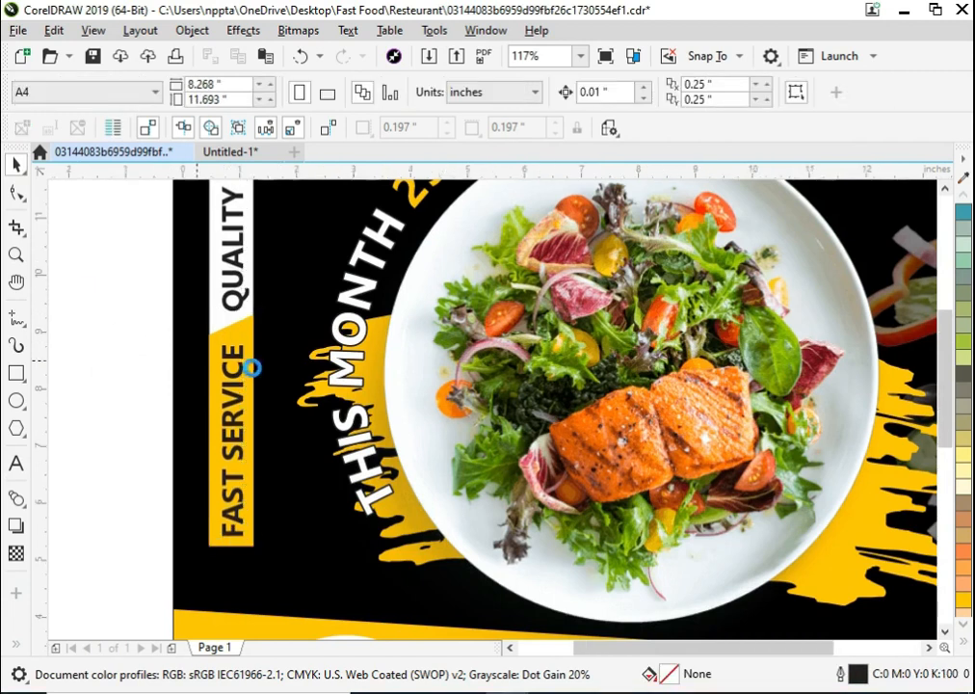
# Step: Add the title "UNIQUE RESTAURANT" below the food band in golden yellow (C:0 M:20 Y:100 K:0) at about 48 pt
pyautogui.scroll(-4, 251, 365)
pyautogui.scroll(-1, 250, 365)
pyautogui.press('F2')
pyautogui.moveTo(207, 320); pyautogui.dragTo(538, 487)
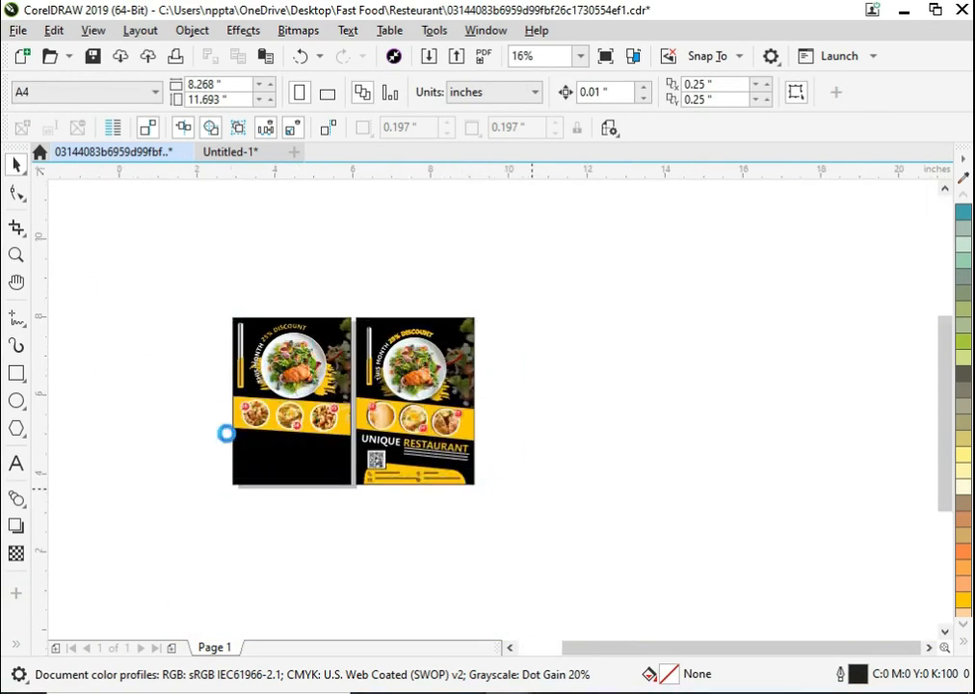
pyautogui.click(15, 466)
pyautogui.click(164, 525)
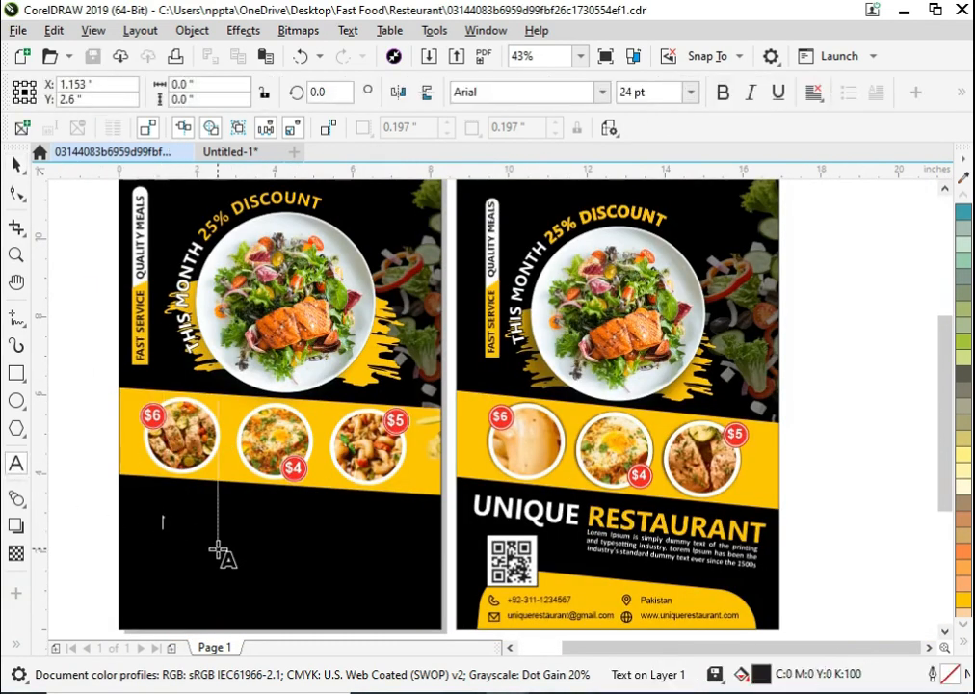
pyautogui.write('UNI')
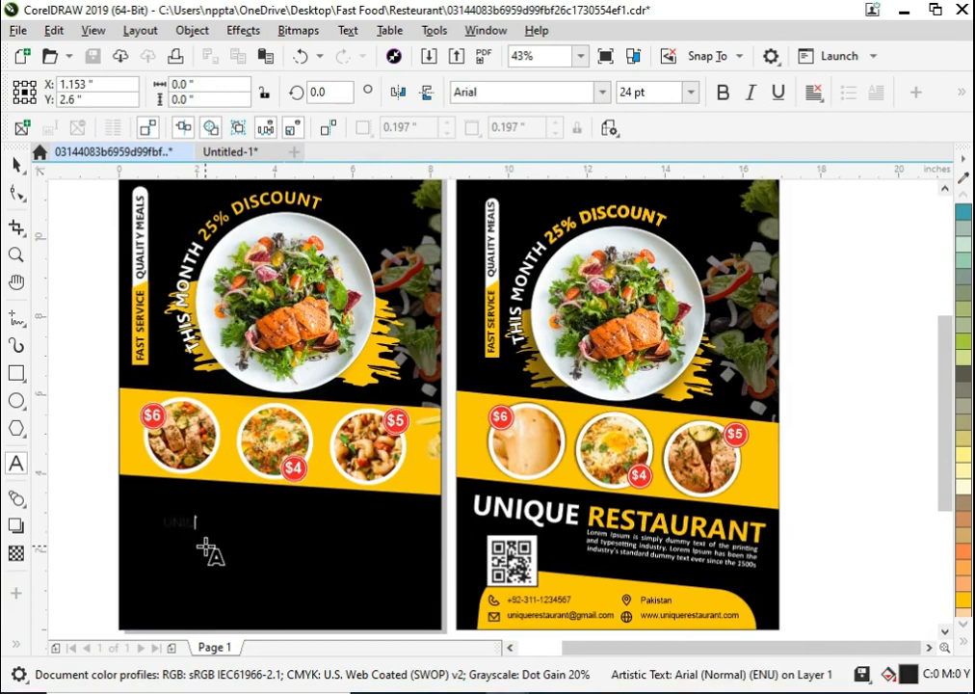
pyautogui.write('QUE RES')
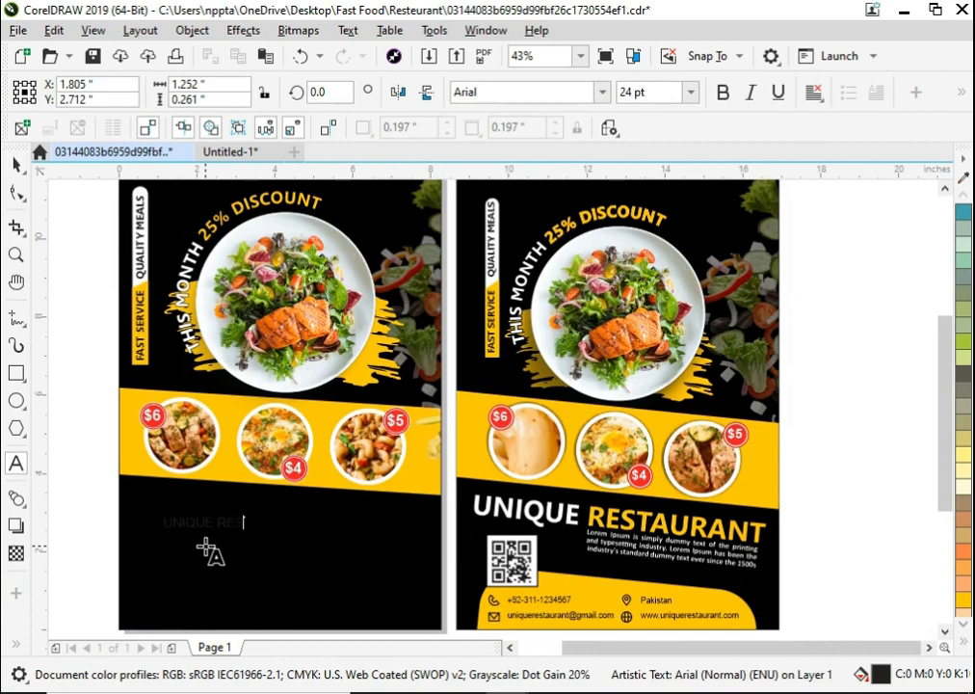
pyautogui.hotkey('ctrl', 'a')
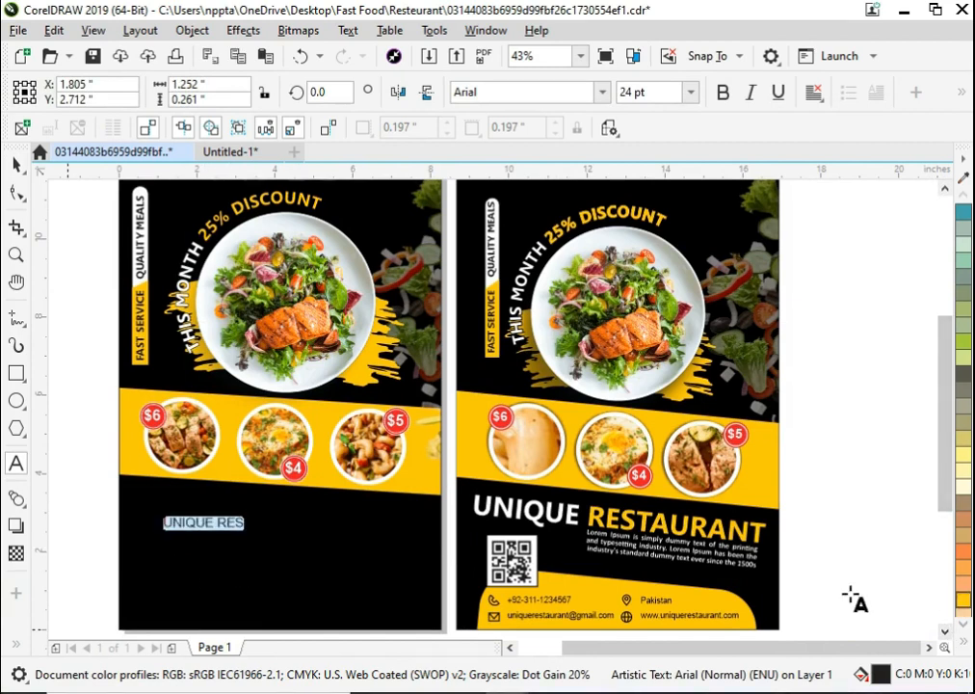
pyautogui.click(963, 598)
pyautogui.moveTo(247, 532); pyautogui.dragTo(283, 549)
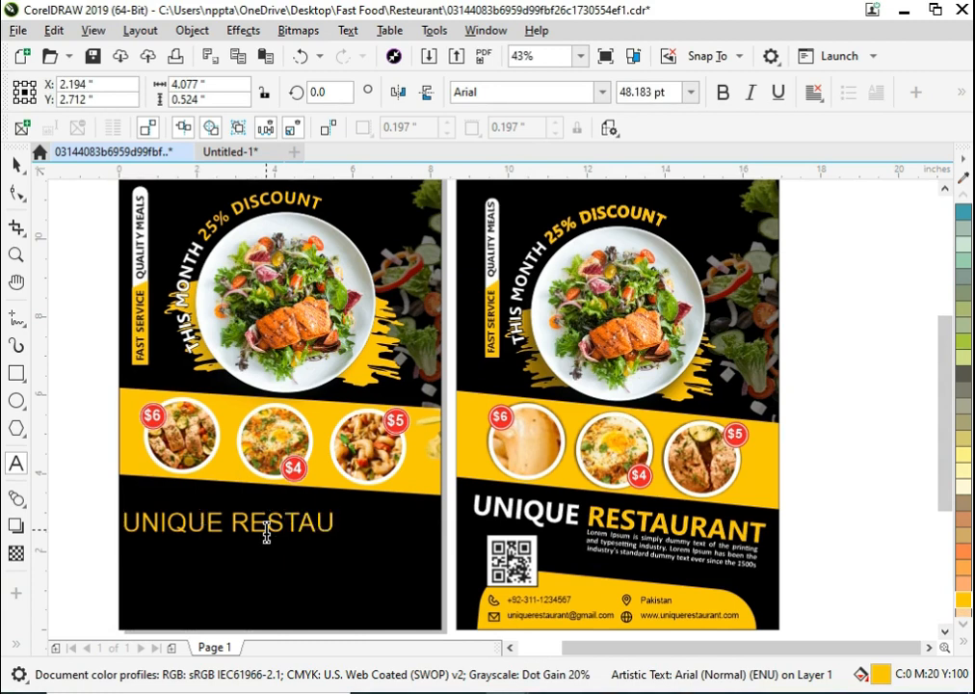
# Step: Make the title bold and set its font to Leelawadee
pyautogui.hotkey('ctrl', 'a')
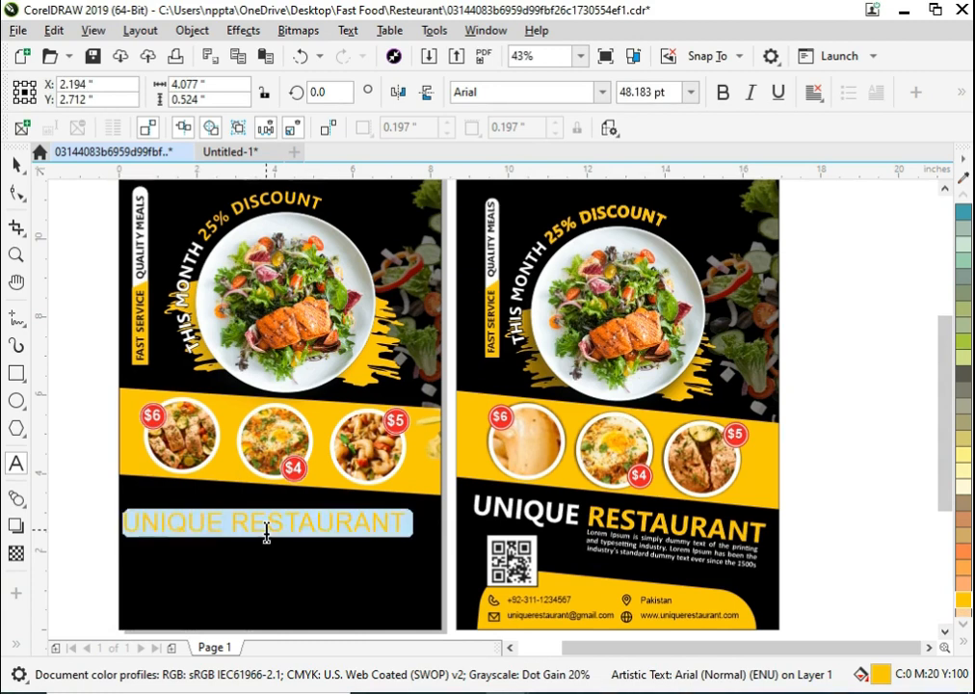
pyautogui.hotkey('ctrl', 'b')
pyautogui.click(13, 166)
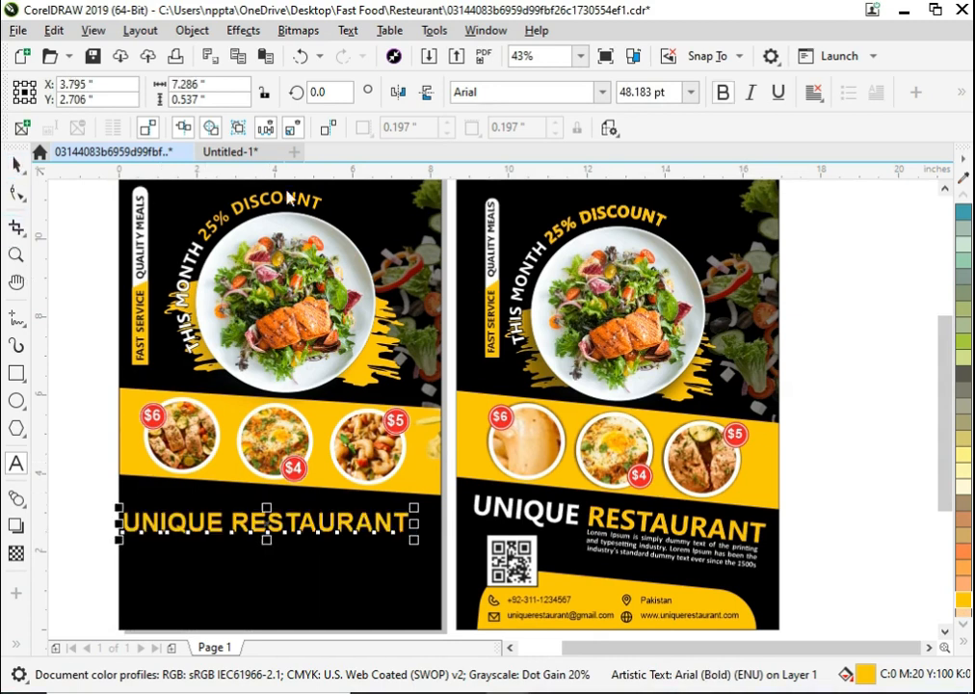
pyautogui.click(588, 91)
pyautogui.write('Leelawadee')
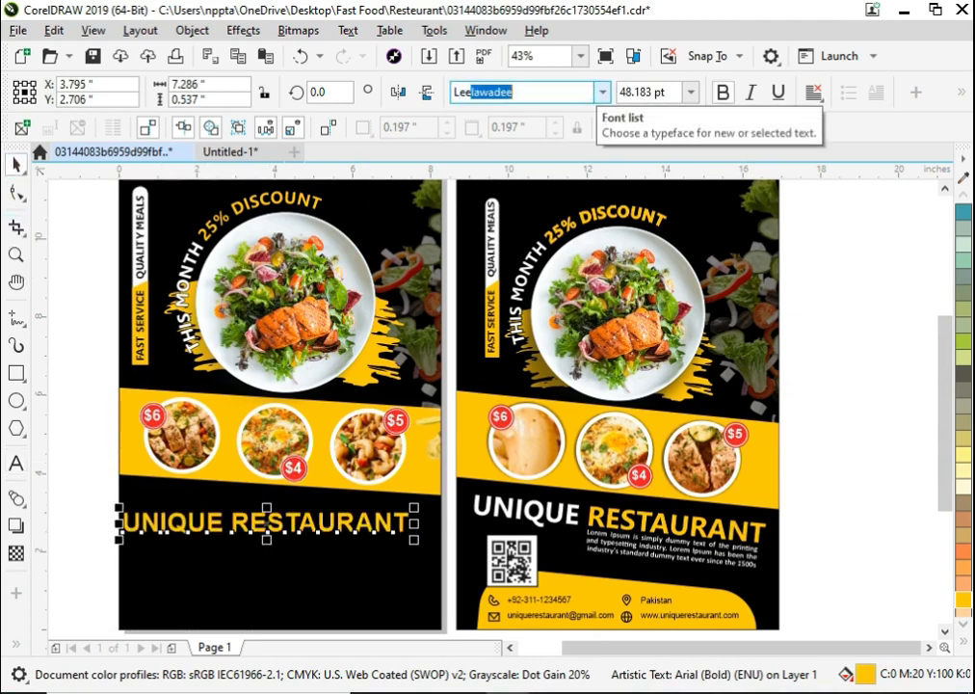
pyautogui.press('Return')
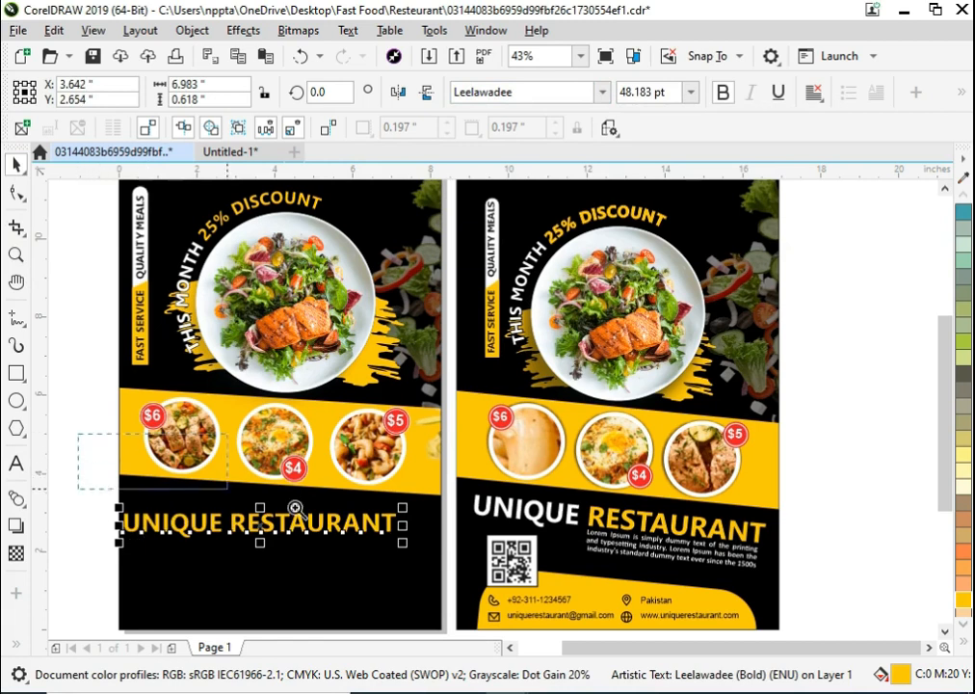
# Step: Stretch the title to about 0.7 inches tall and colour the word "UNIQUE" white
pyautogui.scroll(2, 296, 509)
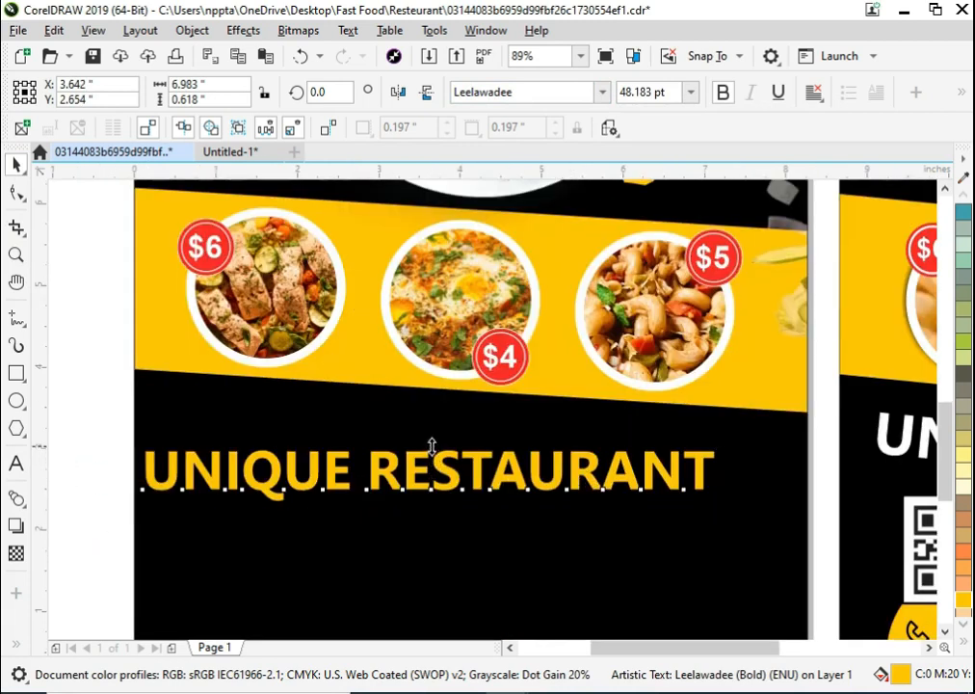
pyautogui.moveTo(432, 446); pyautogui.dragTo(430, 440)
pyautogui.doubleClick(323, 470)
pyautogui.moveTo(355, 471); pyautogui.dragTo(63, 492)
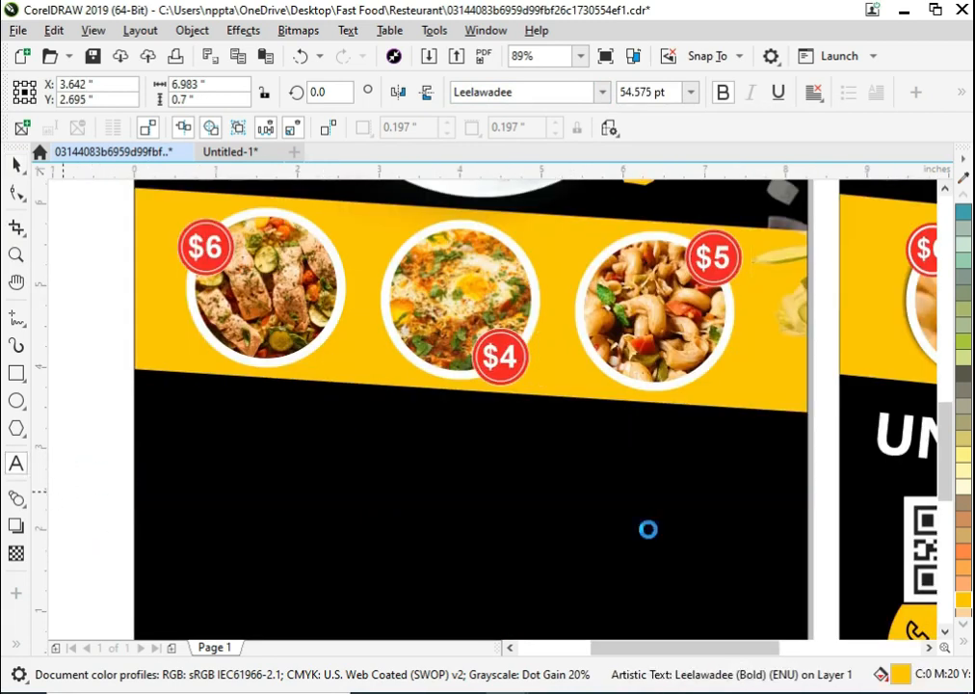
pyautogui.click(962, 649)
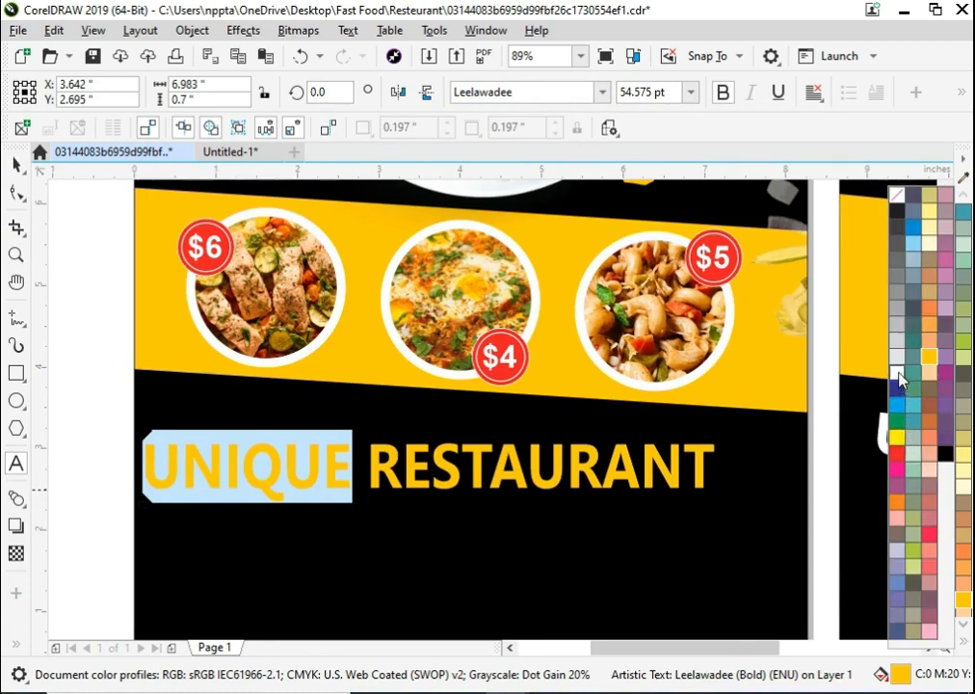
pyautogui.click(898, 379)
# Step: Rotate the title to about 356.1° and position it just under the slanted yellow food band
pyautogui.hotkey('ctrl', 'space')
pyautogui.moveTo(476, 483); pyautogui.dragTo(502, 464)
pyautogui.moveTo(747, 496); pyautogui.dragTo(751, 514)
pyautogui.press('Up')
pyautogui.press('Up')
pyautogui.press('Up')
pyautogui.press('Up')
pyautogui.press('Right')
pyautogui.press('Right')
pyautogui.press('Right')
pyautogui.press('Right')
pyautogui.press('Right')
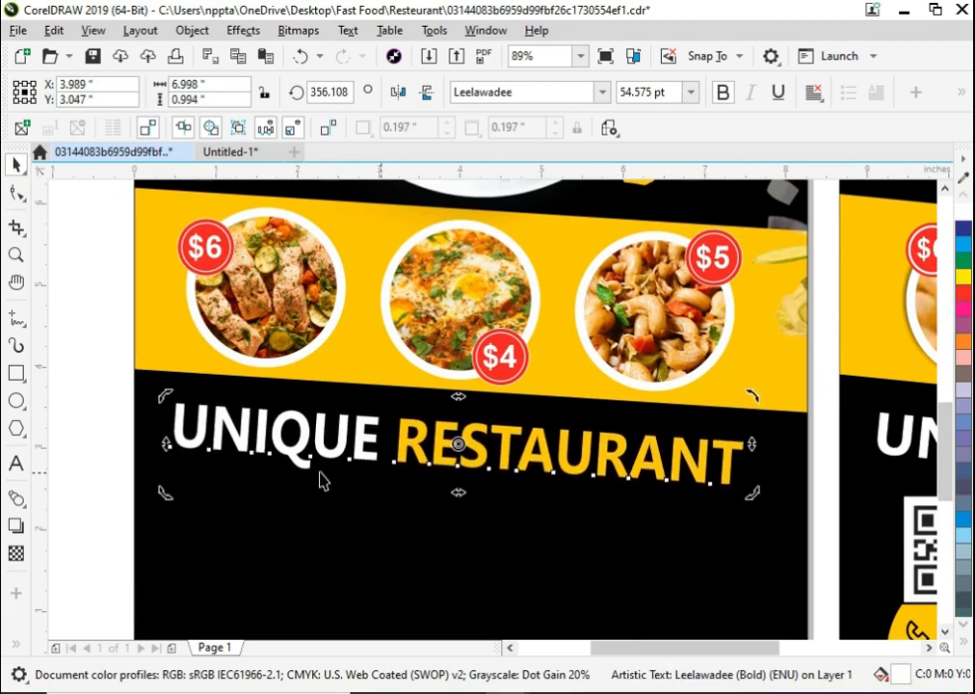
pyautogui.click(88, 443)
# Step: Switch to the Untitled-1 document and select the red Lorem Ipsum text
pyautogui.press('F3')
pyautogui.press('F3')
pyautogui.press('F2')
pyautogui.moveTo(194, 384); pyautogui.dragTo(661, 516)
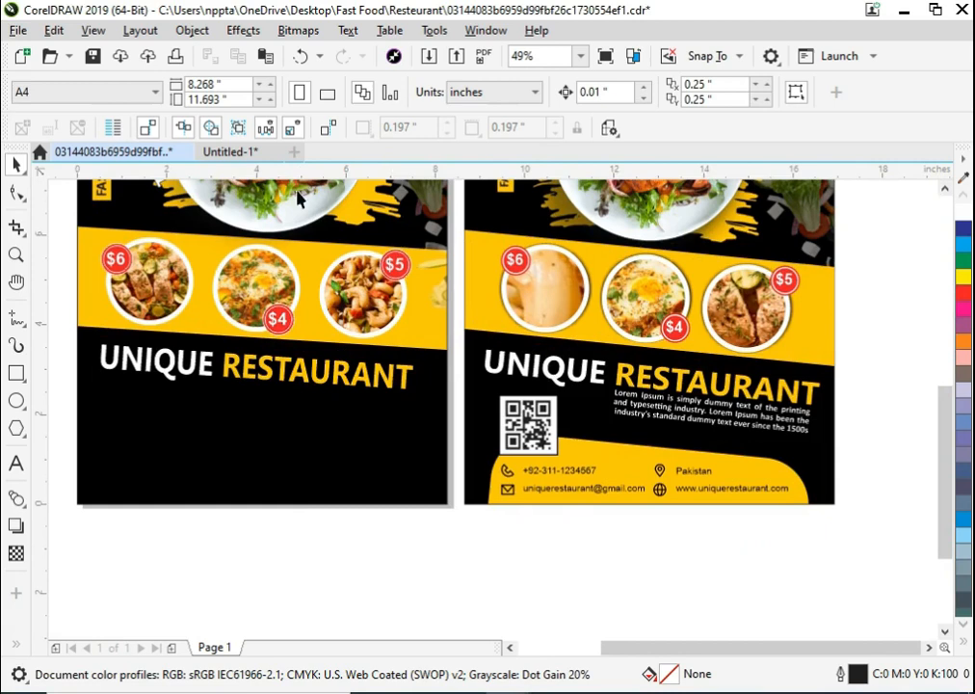
pyautogui.click(235, 153)
pyautogui.click(578, 475)
pyautogui.rightClick(577, 468)
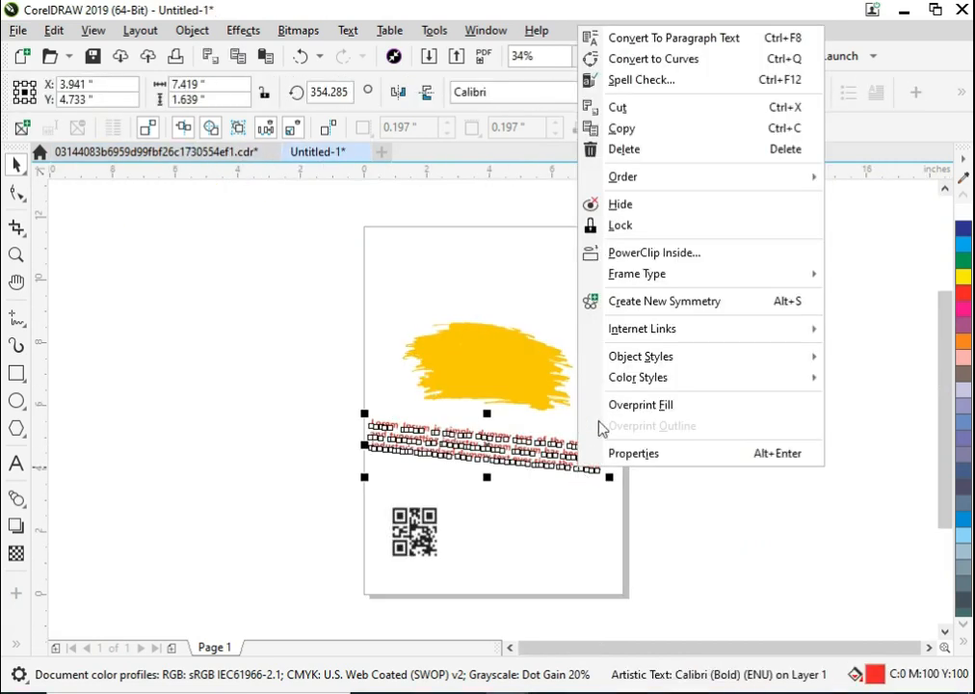
pyautogui.click(673, 237)
pyautogui.click(513, 441)
pyautogui.rightClick(512, 441)
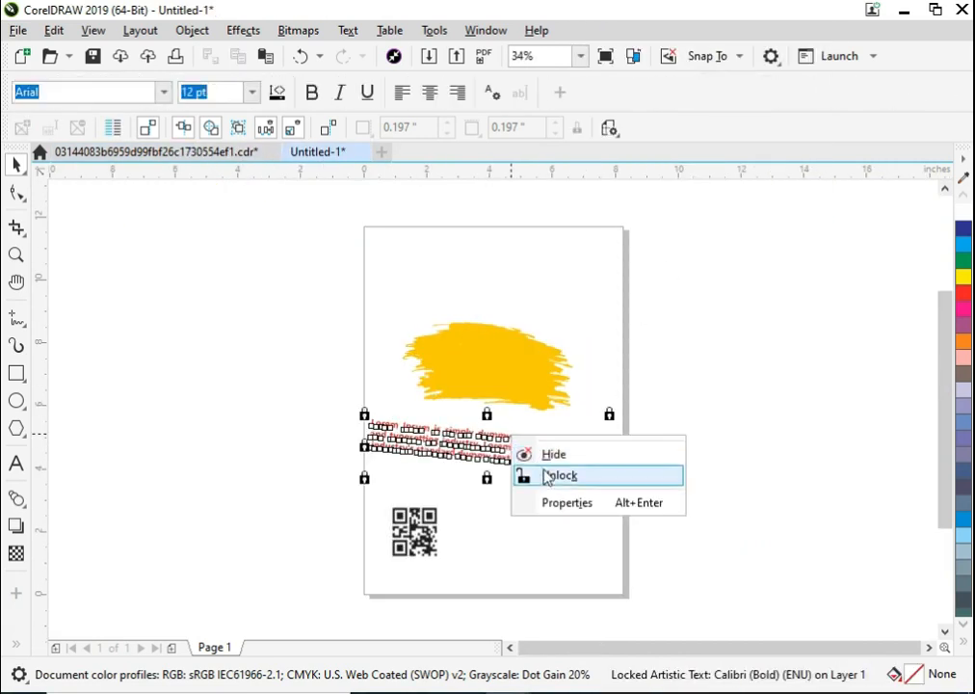
pyautogui.click(544, 474)
# Step: Copy the Lorem Ipsum text from Untitled-1 and paste it into the flyer document
pyautogui.rightClick(508, 440)
pyautogui.doubleClick(439, 444)
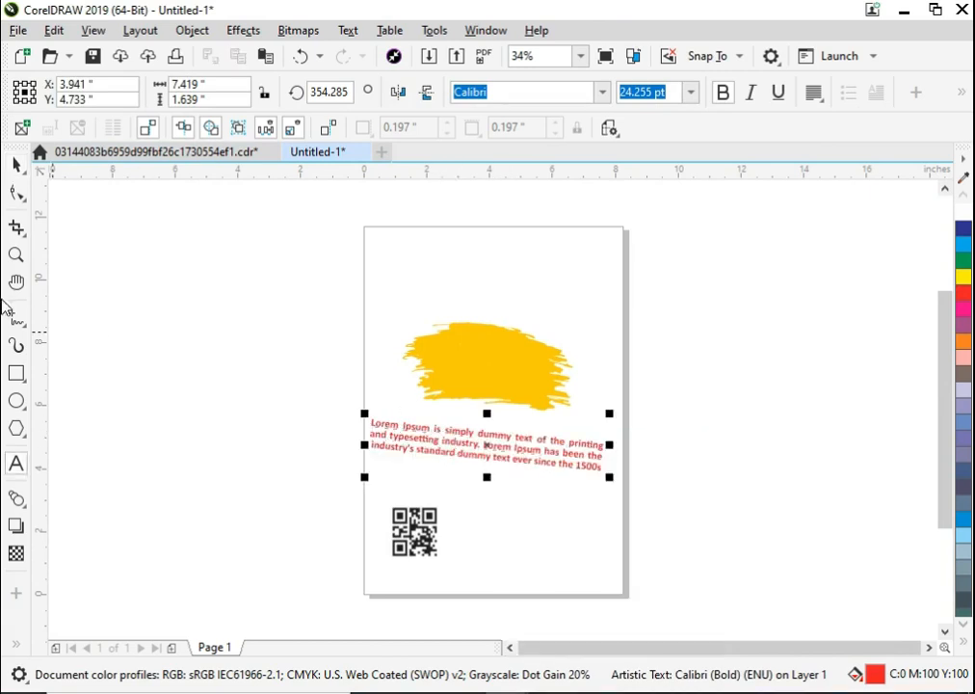
pyautogui.click(14, 166)
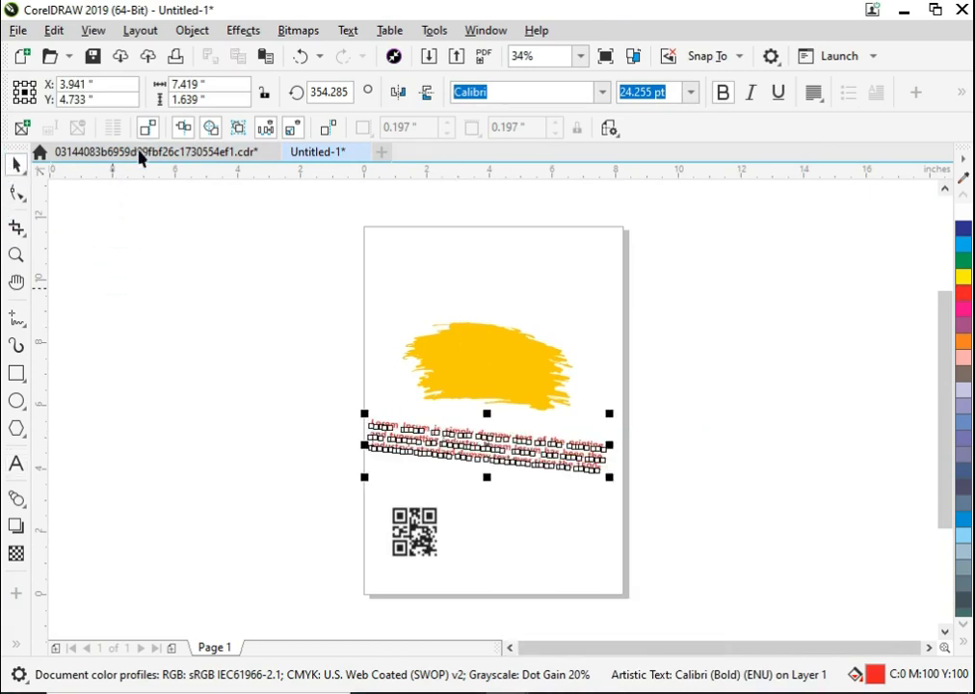
pyautogui.hotkey('ctrl', 'Tab')
pyautogui.hotkey('ctrl', 'v')
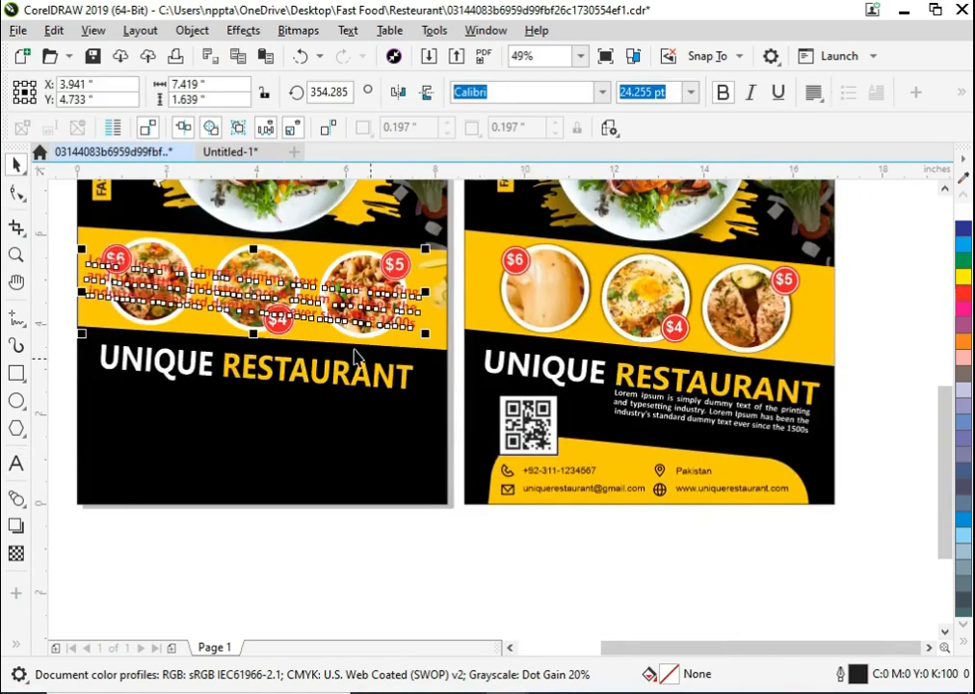
# Step: Move the pasted text below the title, shrink it to about 16.7 pt and colour it white
pyautogui.moveTo(356, 304); pyautogui.dragTo(371, 442)
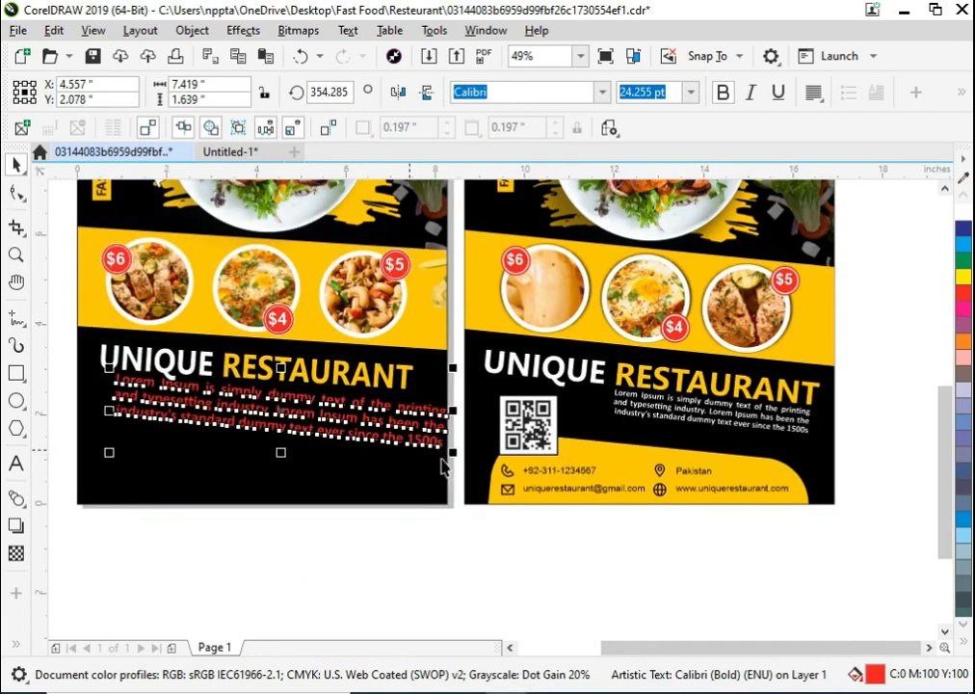
pyautogui.moveTo(448, 462); pyautogui.dragTo(389, 459)
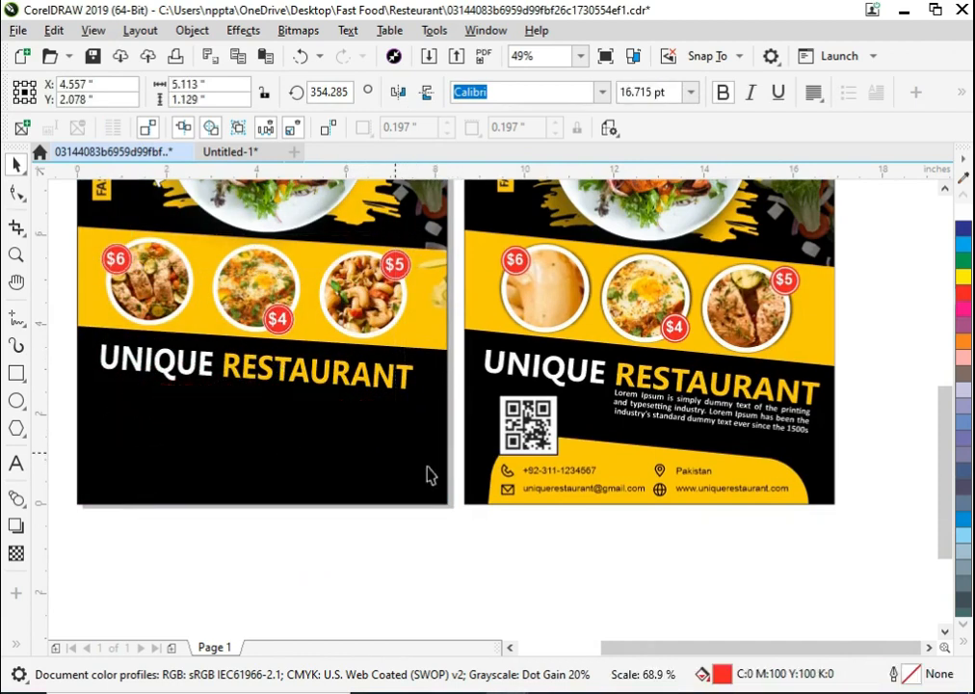
pyautogui.click(963, 216)
# Step: Rotate the Lorem Ipsum text to 356.108° to match the title, and resize it to about 4.16 inches wide beneath "RESTAURANT"
pyautogui.press('F2')
pyautogui.moveTo(538, 343); pyautogui.dragTo(217, 541)
pyautogui.click(497, 390)
pyautogui.moveTo(533, 398); pyautogui.dragTo(551, 396)
pyautogui.scroll(-3, 563, 330)
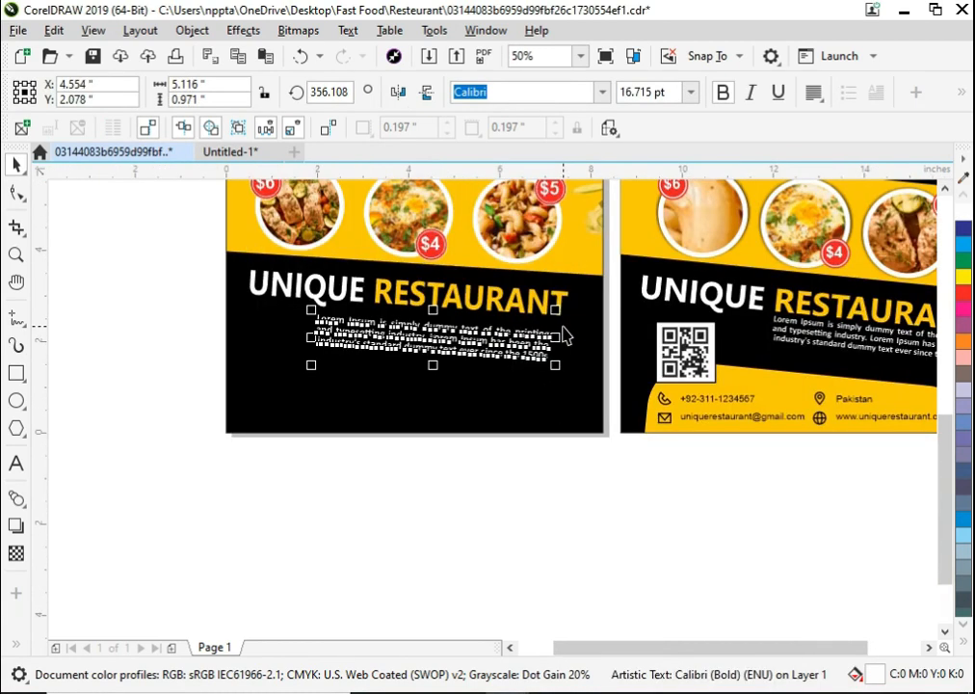
pyautogui.moveTo(552, 328); pyautogui.dragTo(256, 457)
pyautogui.moveTo(227, 413); pyautogui.dragTo(353, 455)
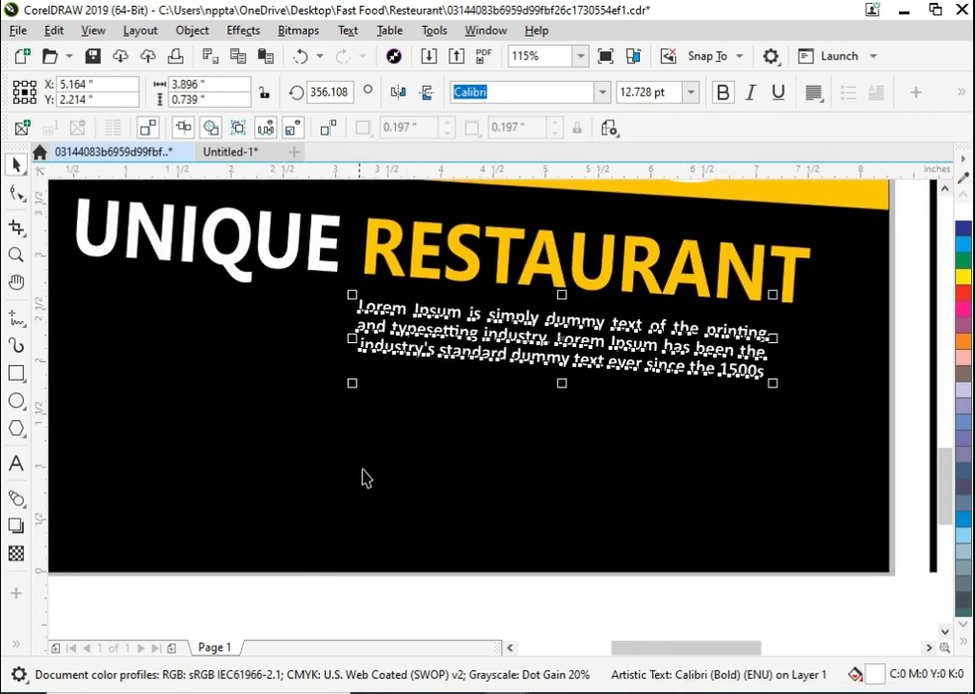
pyautogui.moveTo(776, 383); pyautogui.dragTo(803, 409)
# Step: Draw a rectangle about 7 by 1.85 inches across the flyer's lower edge and round its two upper corners by about 0.925 inches
pyautogui.scroll(-3, 588, 598)
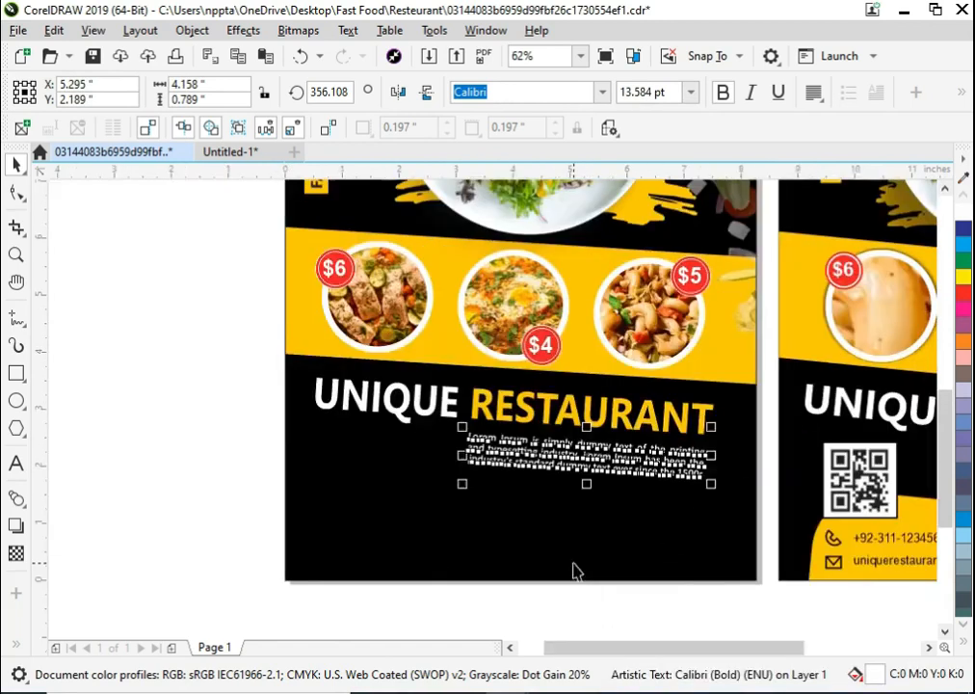
pyautogui.scroll(2, 773, 557)
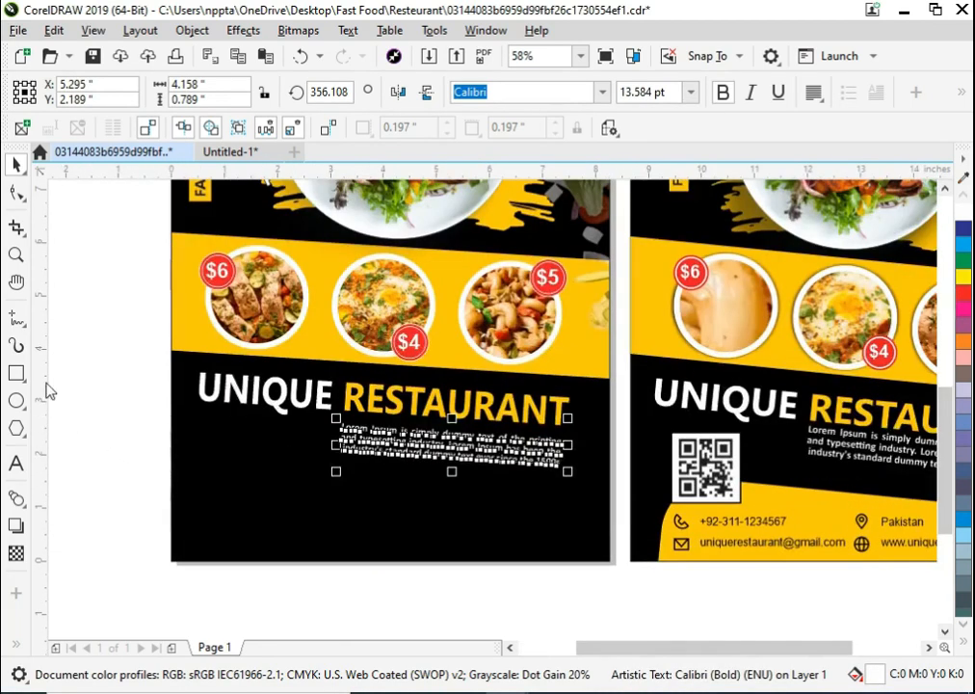
pyautogui.click(16, 373)
pyautogui.moveTo(202, 487); pyautogui.dragTo(578, 588)
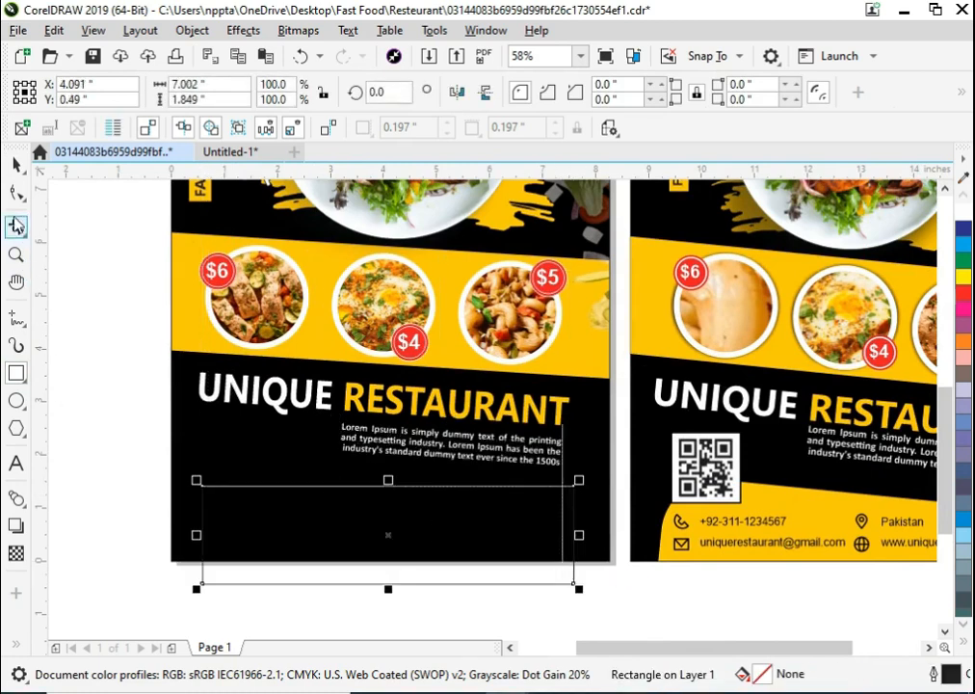
pyautogui.click(16, 192)
pyautogui.moveTo(205, 487); pyautogui.dragTo(252, 488)
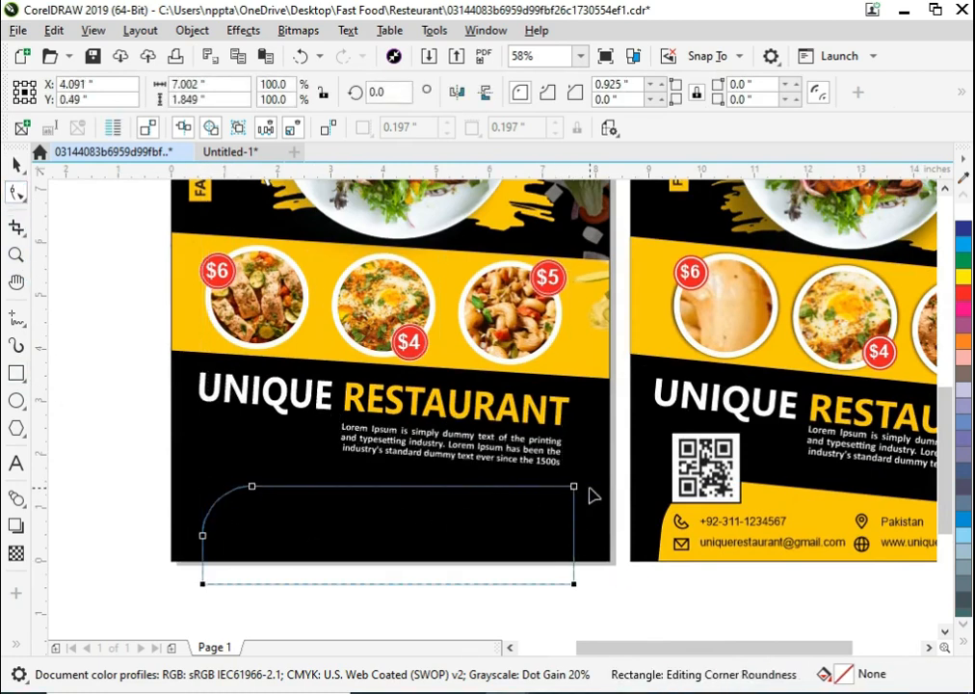
pyautogui.press('space')
# Step: Fill the rounded rectangle with golden yellow (C:0 M:20 Y:100 K:0) and rotate it to about 353.3°
pyautogui.click(964, 641)
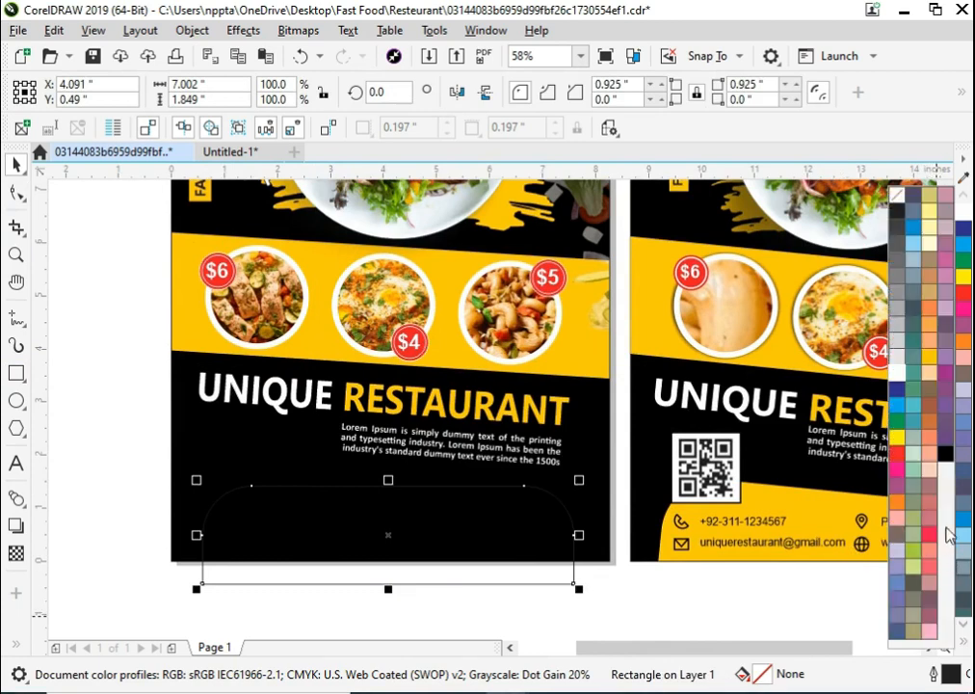
pyautogui.click(926, 364)
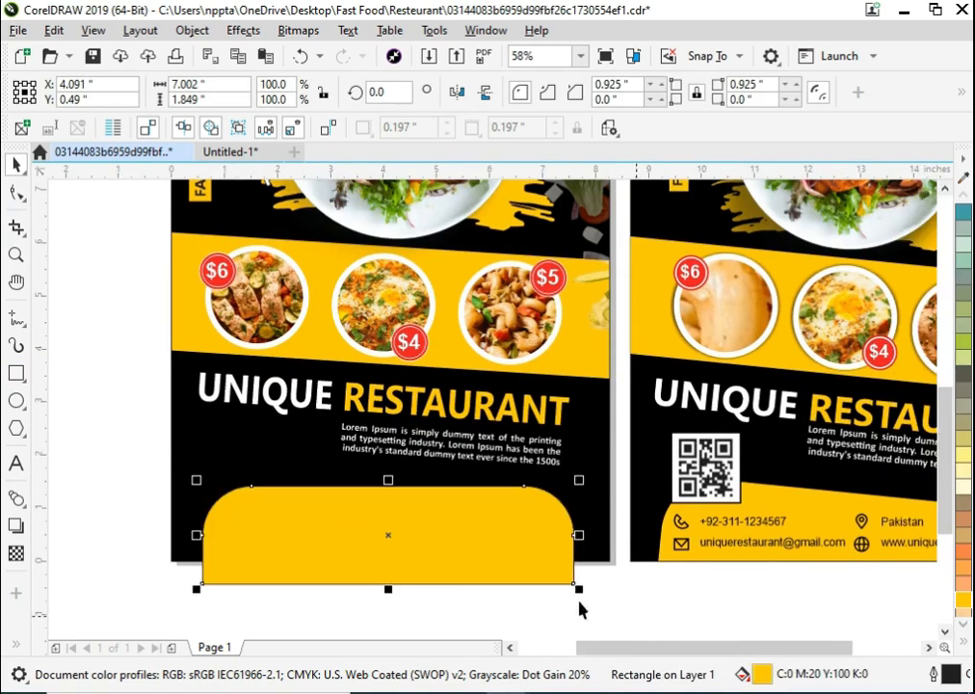
pyautogui.click(555, 581)
pyautogui.moveTo(582, 591); pyautogui.dragTo(584, 616)
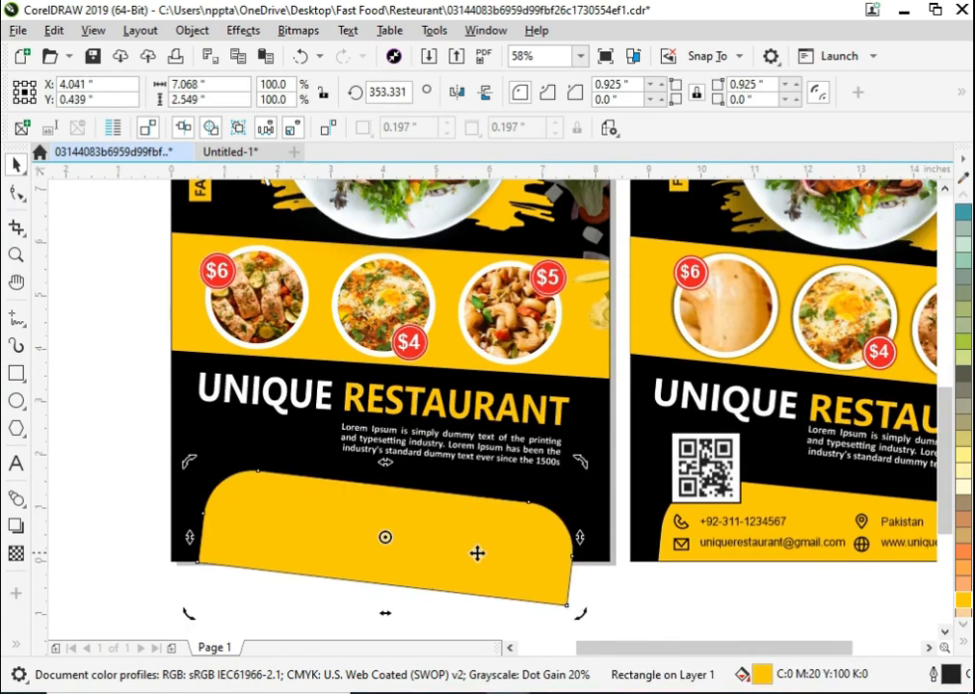
# Step: PowerClip the tilted yellow panel inside the flyer's black background
pyautogui.rightClick(480, 555)
pyautogui.click(409, 529)
pyautogui.rightClick(412, 529)
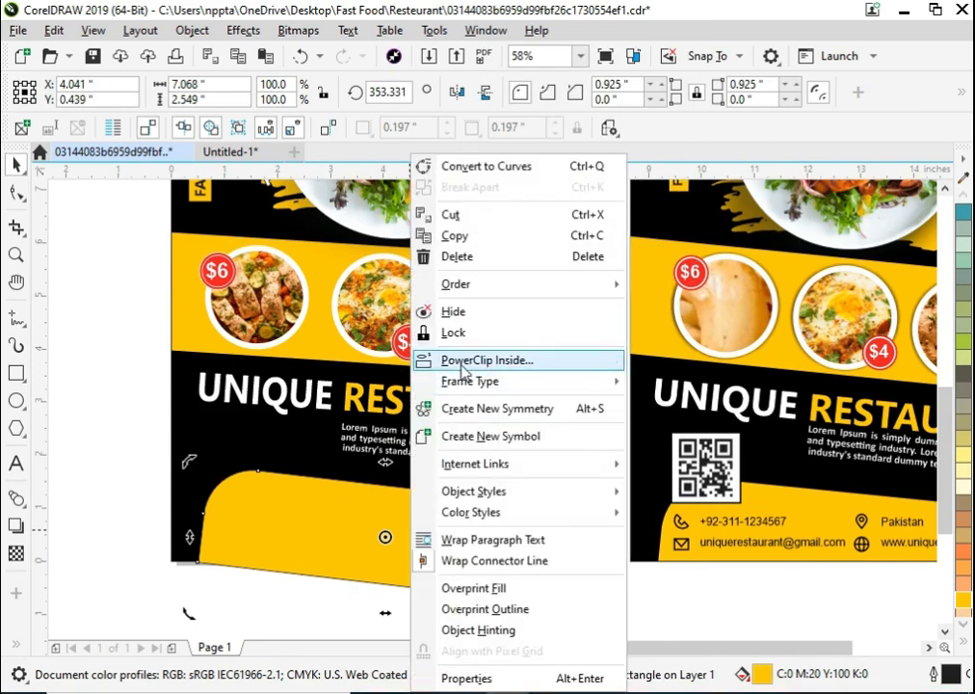
pyautogui.click(502, 359)
pyautogui.click(599, 531)
# Step: Ungroup the reference flyer
pyautogui.scroll(-2, 435, 516)
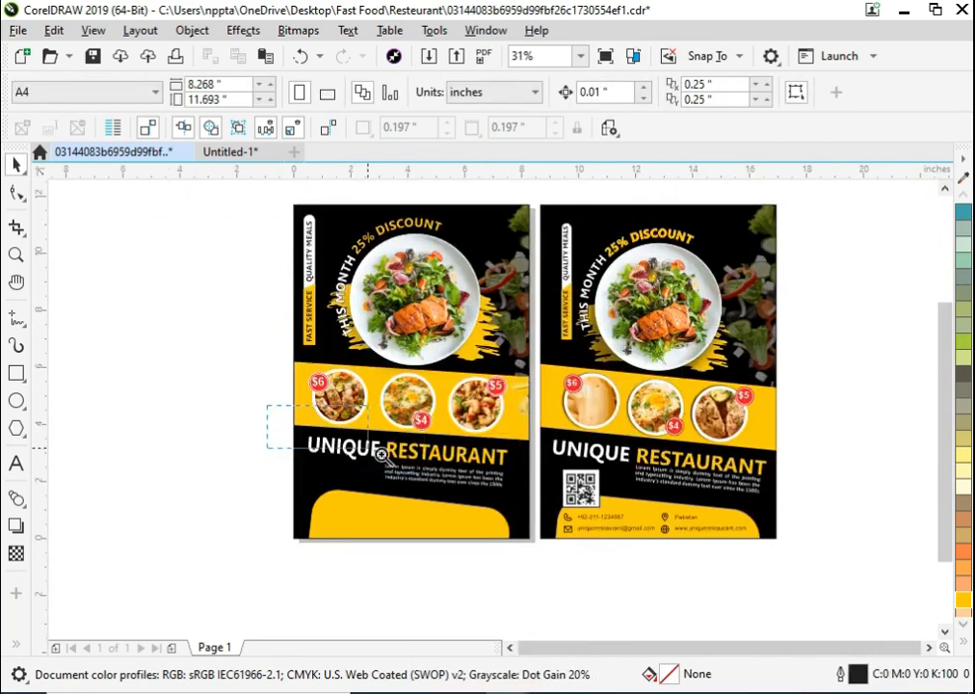
pyautogui.scroll(3, 611, 597)
pyautogui.click(757, 465)
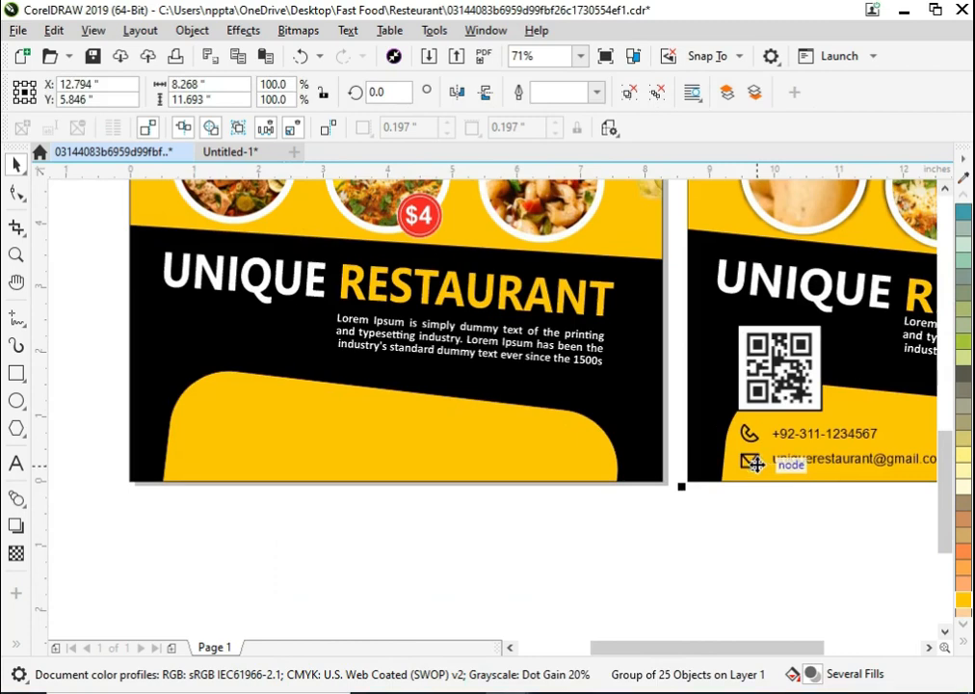
pyautogui.hotkey('ctrl', 'u')
pyautogui.press('Escape')
# Step: Group the reference flyer's contact details with their icons and place a copy on the new yellow panel
pyautogui.scroll(-2, 407, 453)
pyautogui.scroll(1, 744, 539)
pyautogui.moveTo(798, 521); pyautogui.dragTo(472, 381)
pyautogui.hotkey('ctrl', 'g')
pyautogui.moveTo(558, 411); pyautogui.dragTo(251, 431)
pyautogui.click(348, 479)
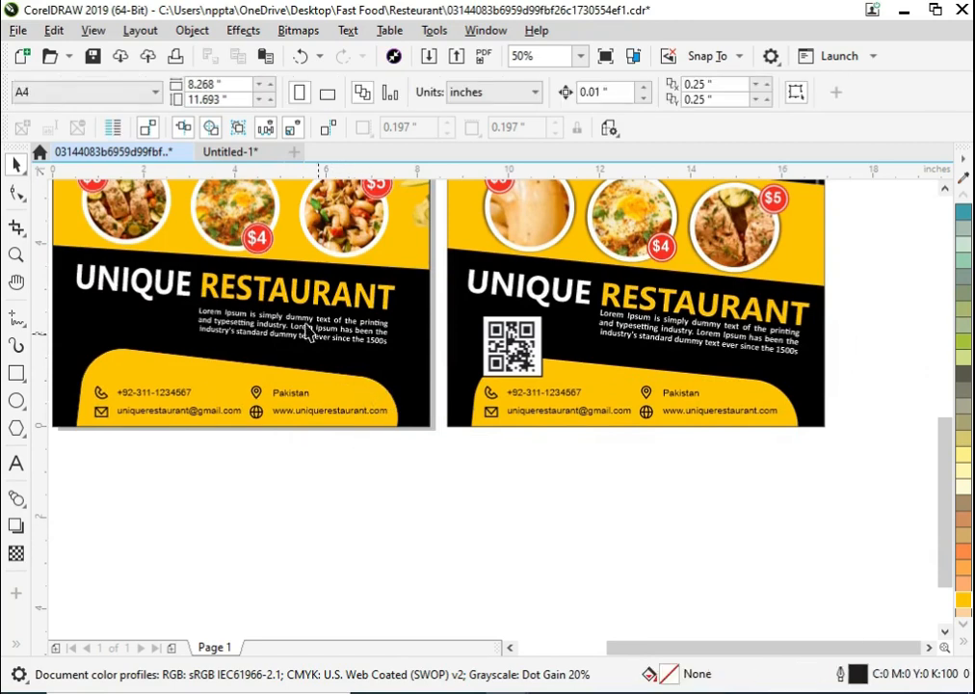
# Step: Copy the QR code from the Untitled-1 document and paste it into the restaurant flyer document
pyautogui.click(231, 153)
pyautogui.click(401, 520)
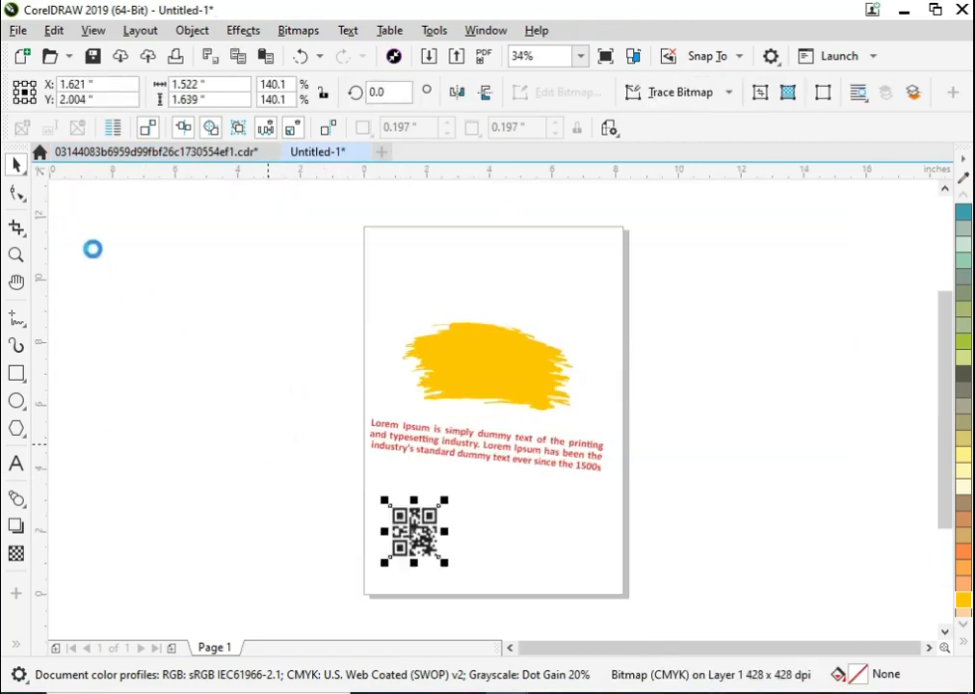
pyautogui.hotkey('ctrl', 'c')
pyautogui.hotkey('ctrl', 'Tab')
pyautogui.hotkey('ctrl', 'v')
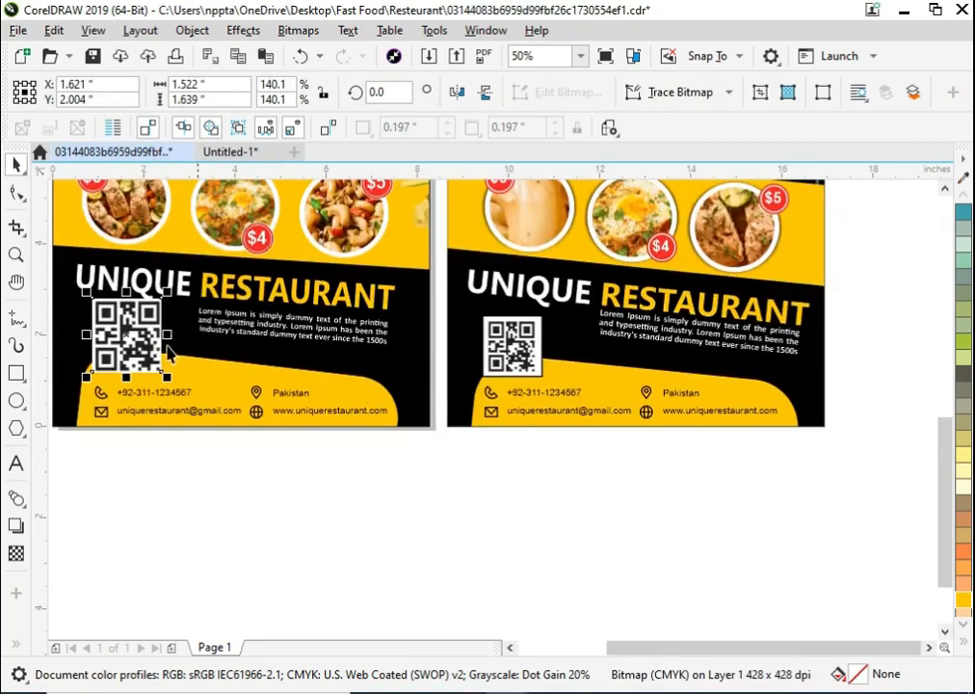
# Step: Scale the QR code down to about 1.07 by 1.15 inches over the yellow contact panel's upper-left corner
pyautogui.moveTo(283, 255); pyautogui.dragTo(88, 473)
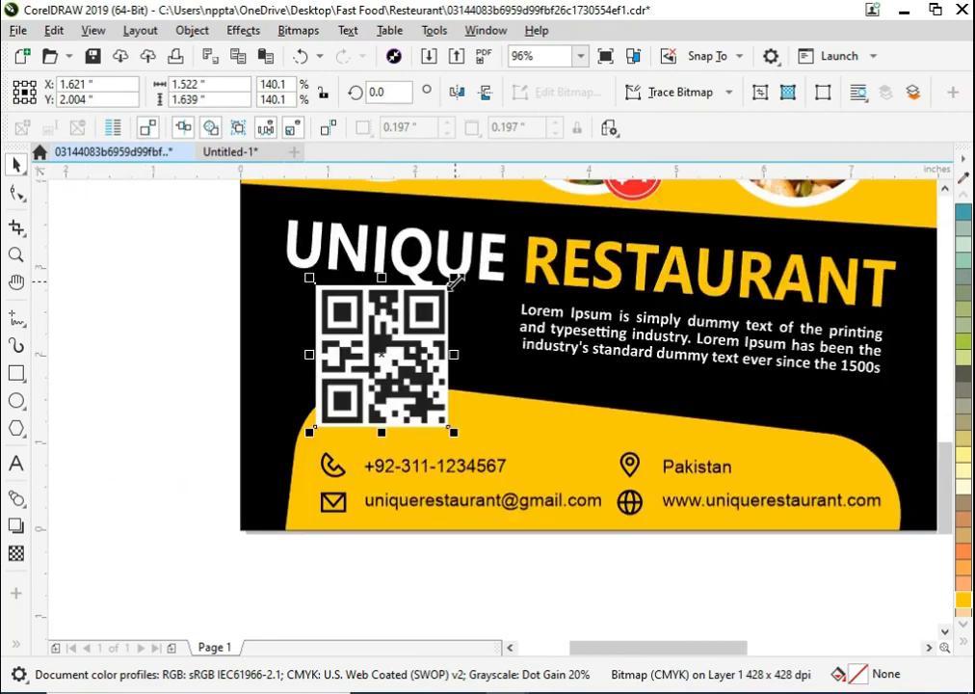
pyautogui.moveTo(454, 280); pyautogui.dragTo(424, 333)
pyautogui.press('Escape')
pyautogui.scroll(-3, 274, 405)
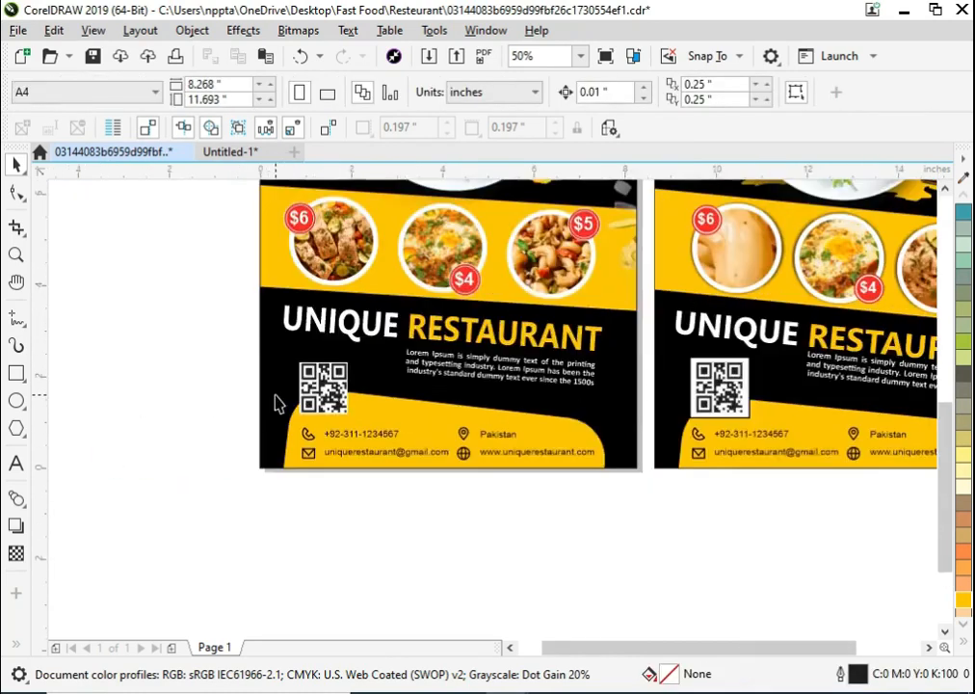
pyautogui.scroll(-2, 275, 405)
# Step: Draw a rectangle about 1.07 by 1.15 inches around the QR code, shift it slightly left and bring the QR code to the front
pyautogui.moveTo(261, 342); pyautogui.dragTo(501, 462)
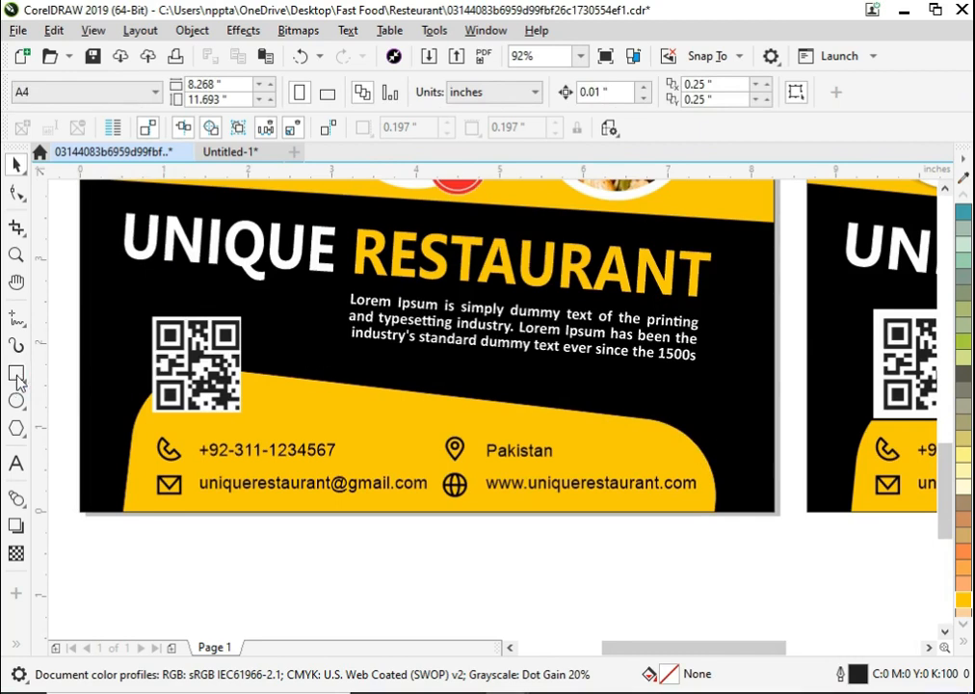
pyautogui.click(16, 375)
pyautogui.moveTo(147, 311)
pyautogui.mouseDown()
pyautogui.moveTo(242, 398)
pyautogui.moveTo(247, 417)
pyautogui.moveTo(390, 468)
pyautogui.mouseUp()
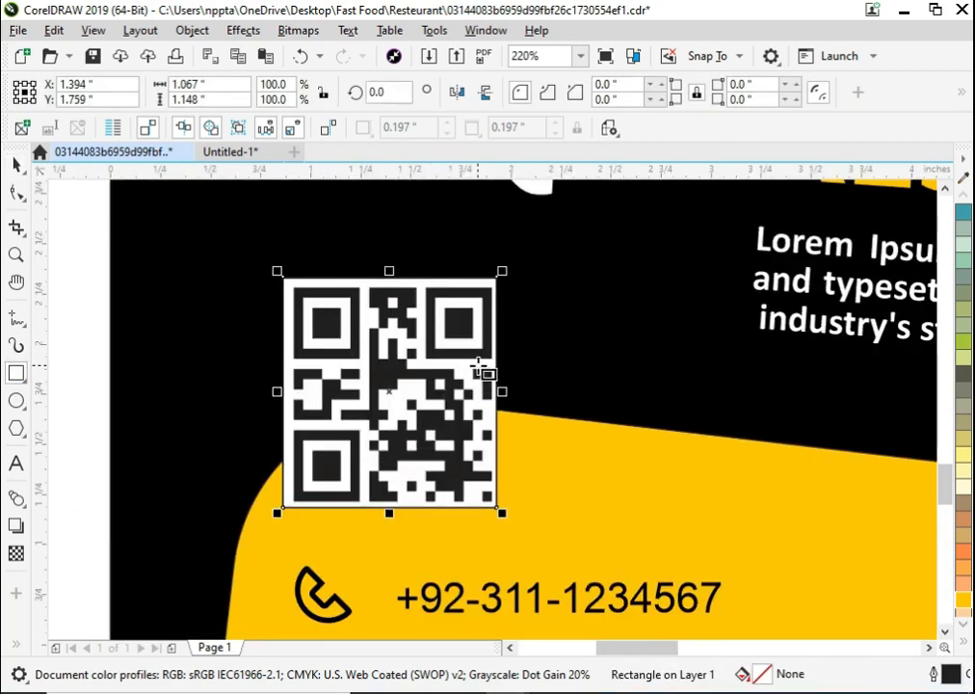
pyautogui.press('space')
pyautogui.moveTo(479, 366); pyautogui.dragTo(423, 366)
pyautogui.click(485, 367)
pyautogui.hotkey('shift', 'pageup')
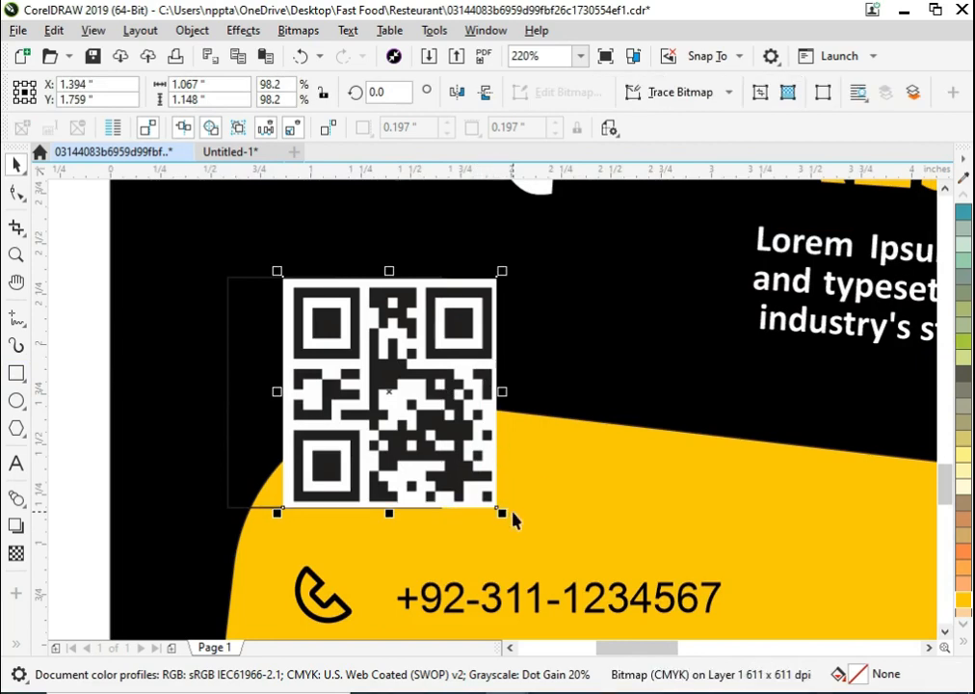
# Step: Shrink the QR code slightly within the rectangle's size and center it horizontally on the rectangle
pyautogui.moveTo(503, 513); pyautogui.dragTo(494, 520)
pyautogui.keyDown('shift'); pyautogui.click(247, 453); pyautogui.keyUp('shift')
pyautogui.press('c')
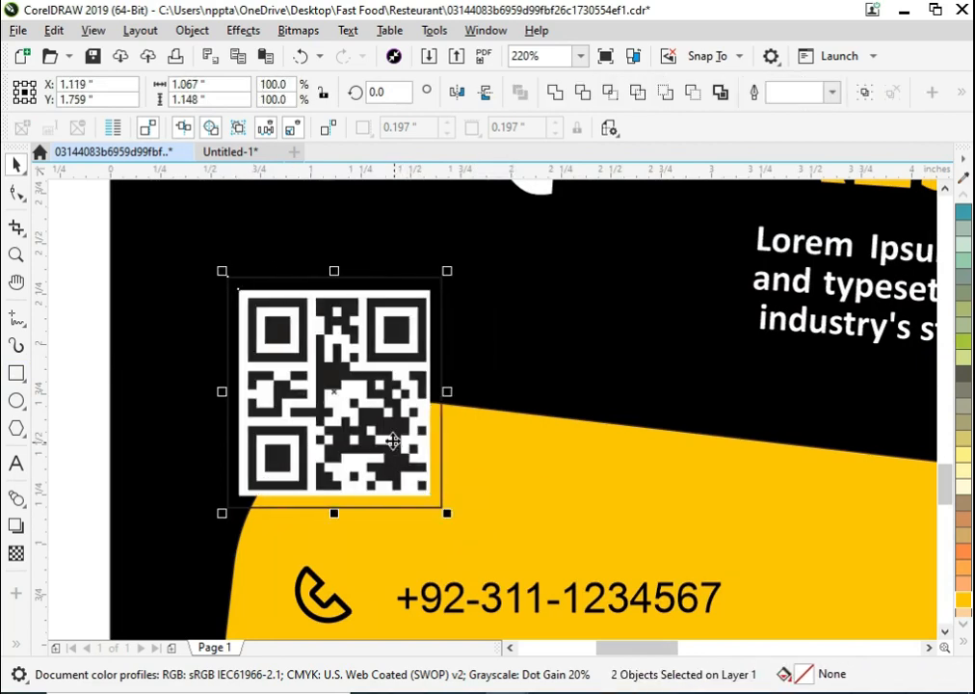
# Step: Fill the QR code's backing rectangle with white and shift both objects slightly right on the yellow panel
pyautogui.moveTo(394, 442)
pyautogui.mouseDown()
pyautogui.moveTo(413, 447)
pyautogui.moveTo(404, 442)
pyautogui.mouseUp()
pyautogui.click(963, 642)
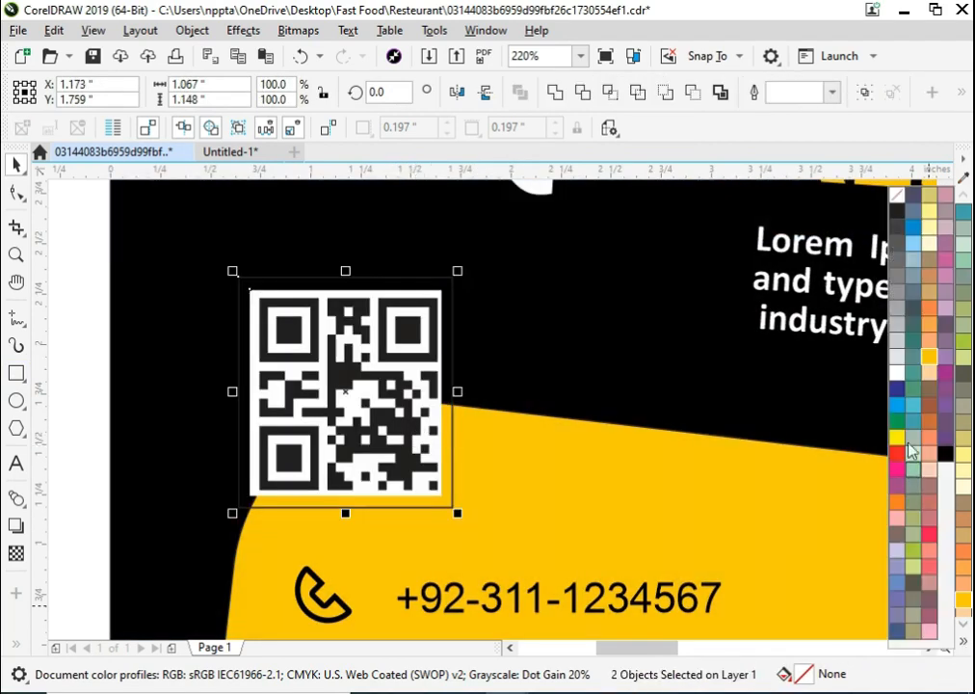
pyautogui.click(897, 373)
pyautogui.press('Right')
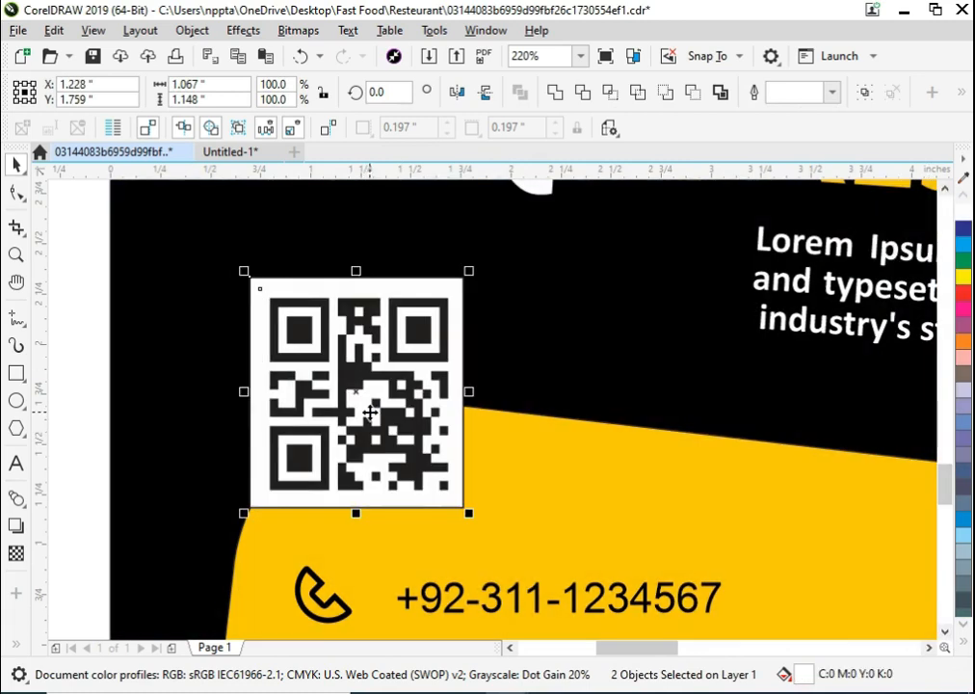